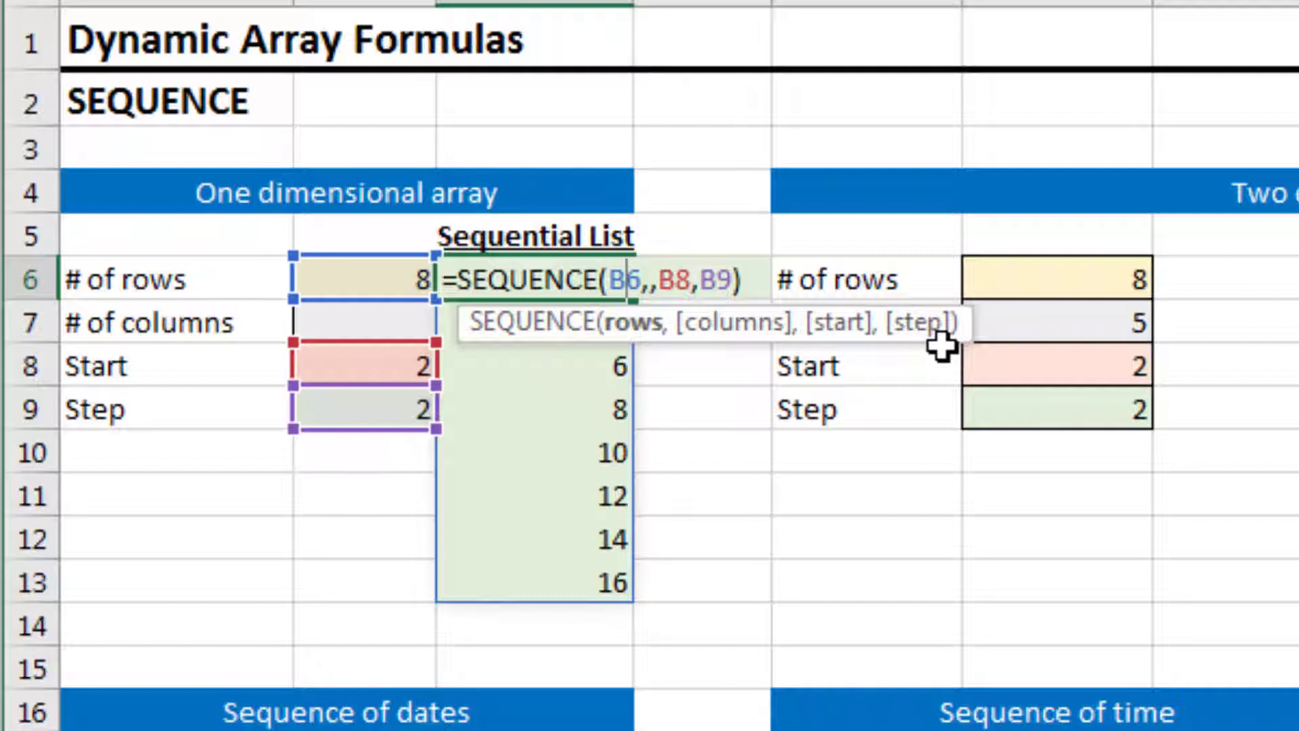
Clear the Sequential List formula in C6 and start a new SEQUENCE formula with B6 as rows and the columns argument left blank
key(ctrl+Return)
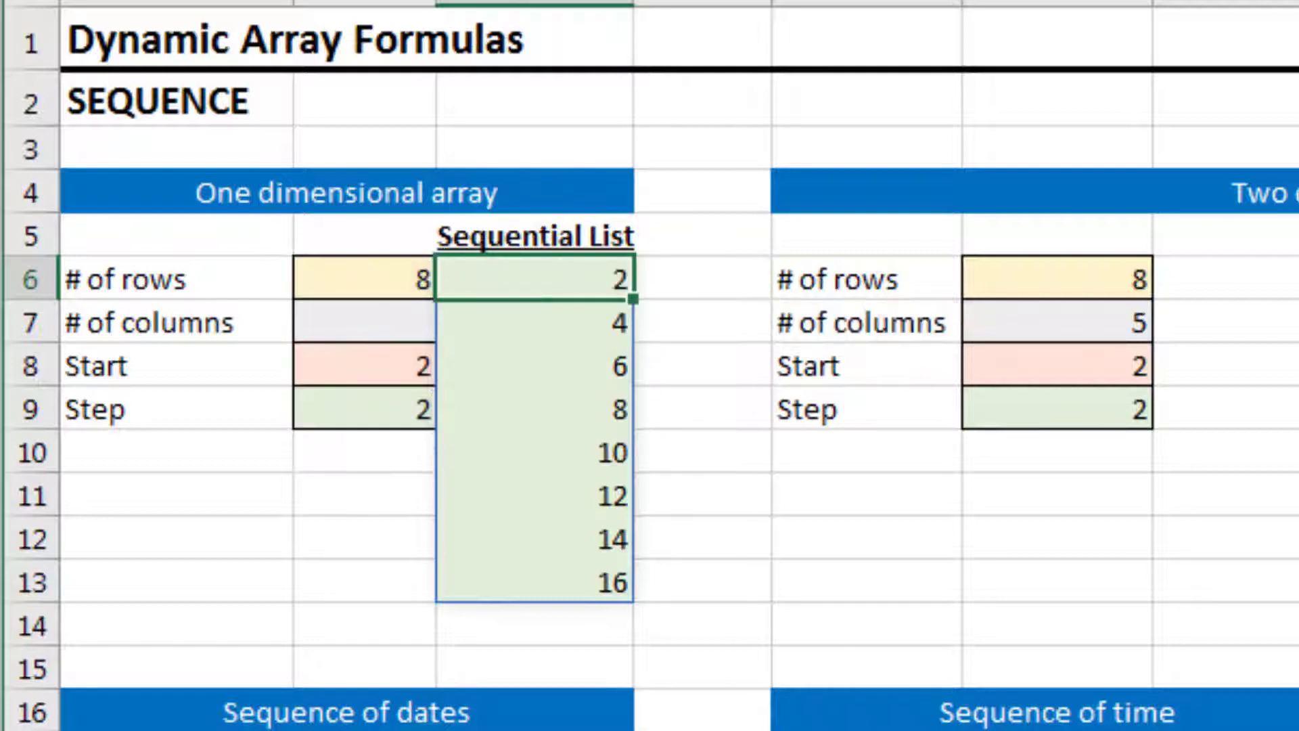
key(Delete)
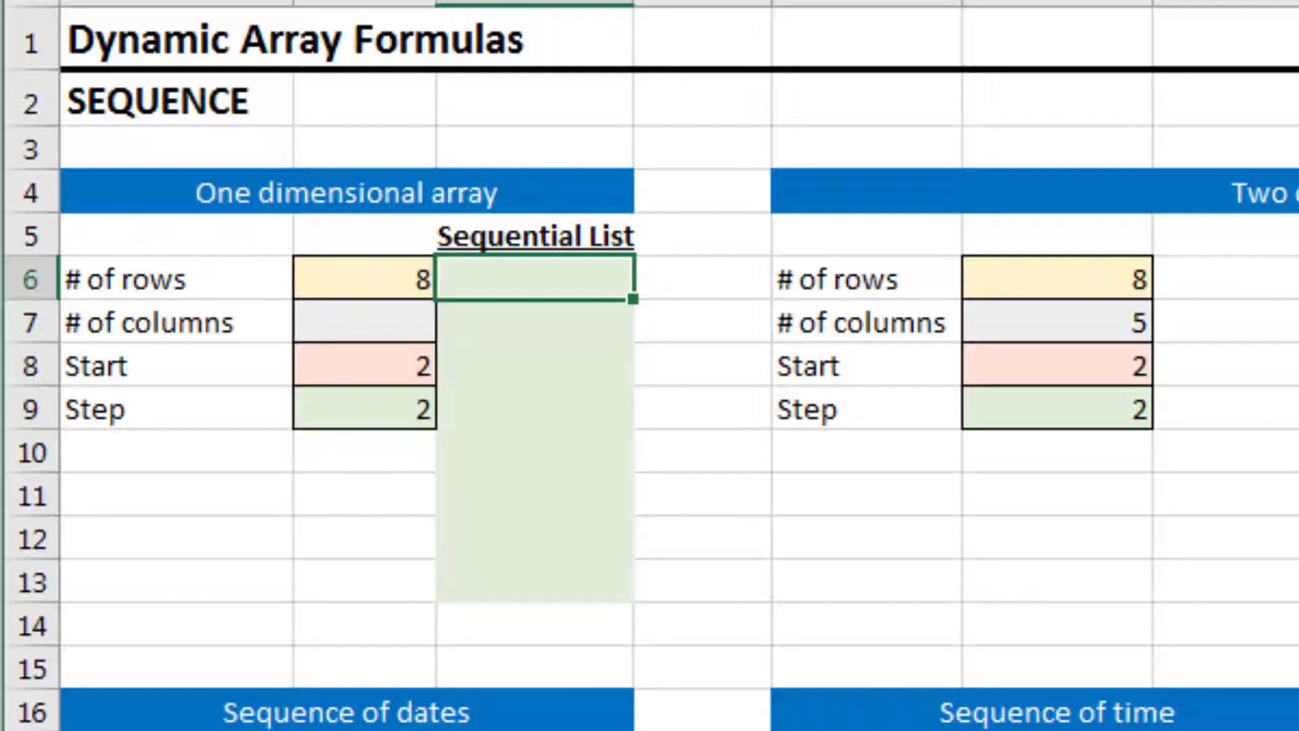
text(=seq)
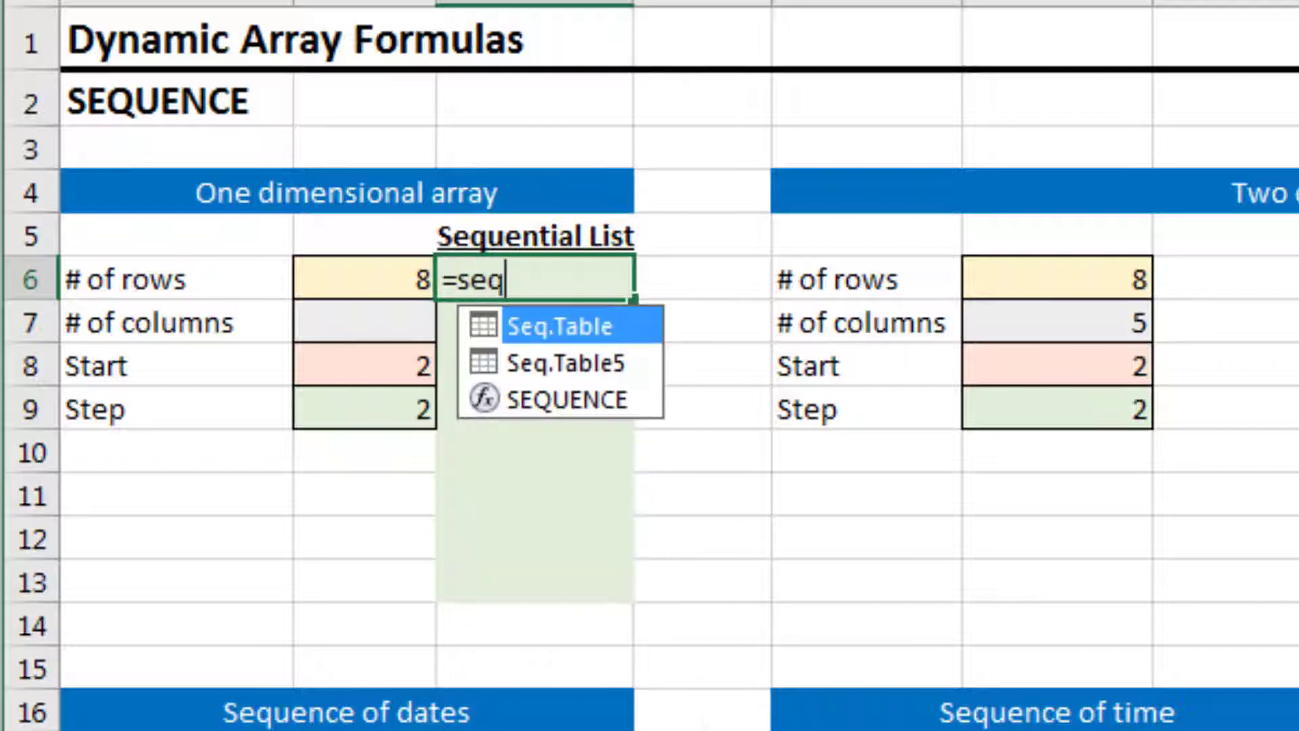
key(Down)
key(Down)
key(Tab)
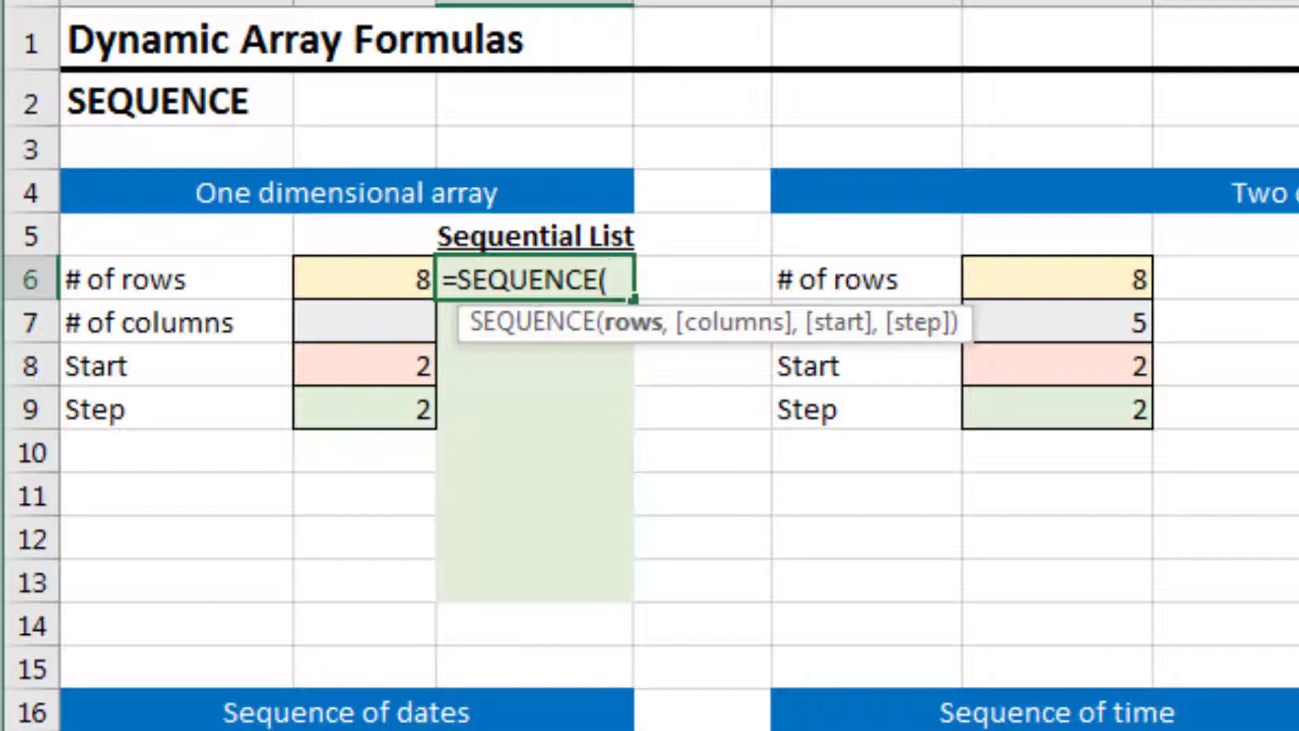
key(Left)
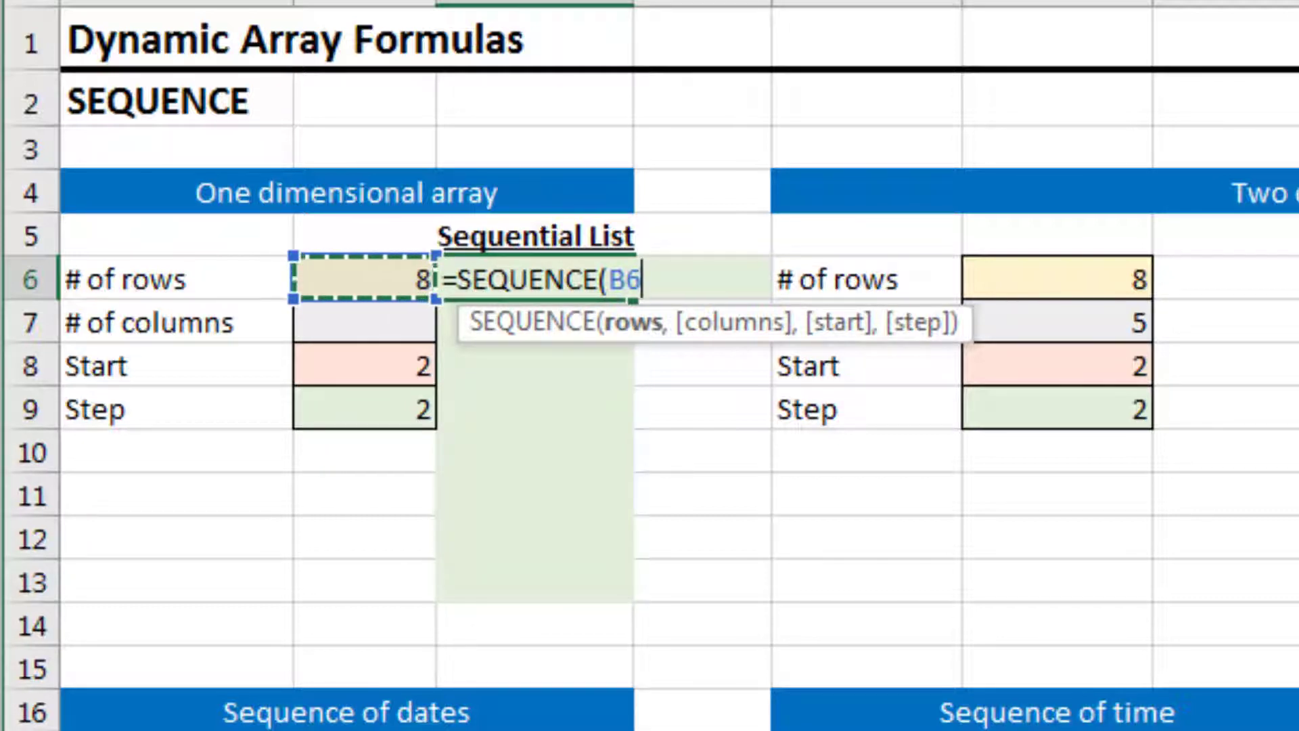
text(,)
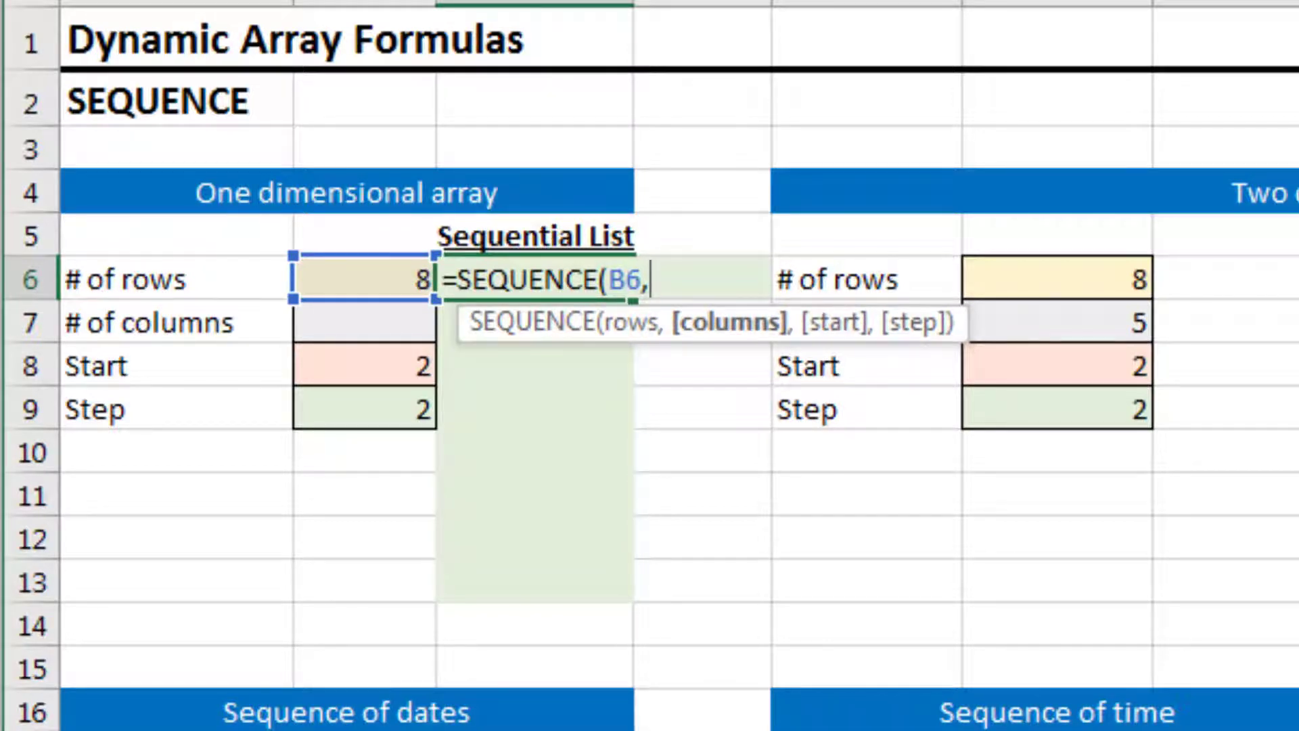
text(,)
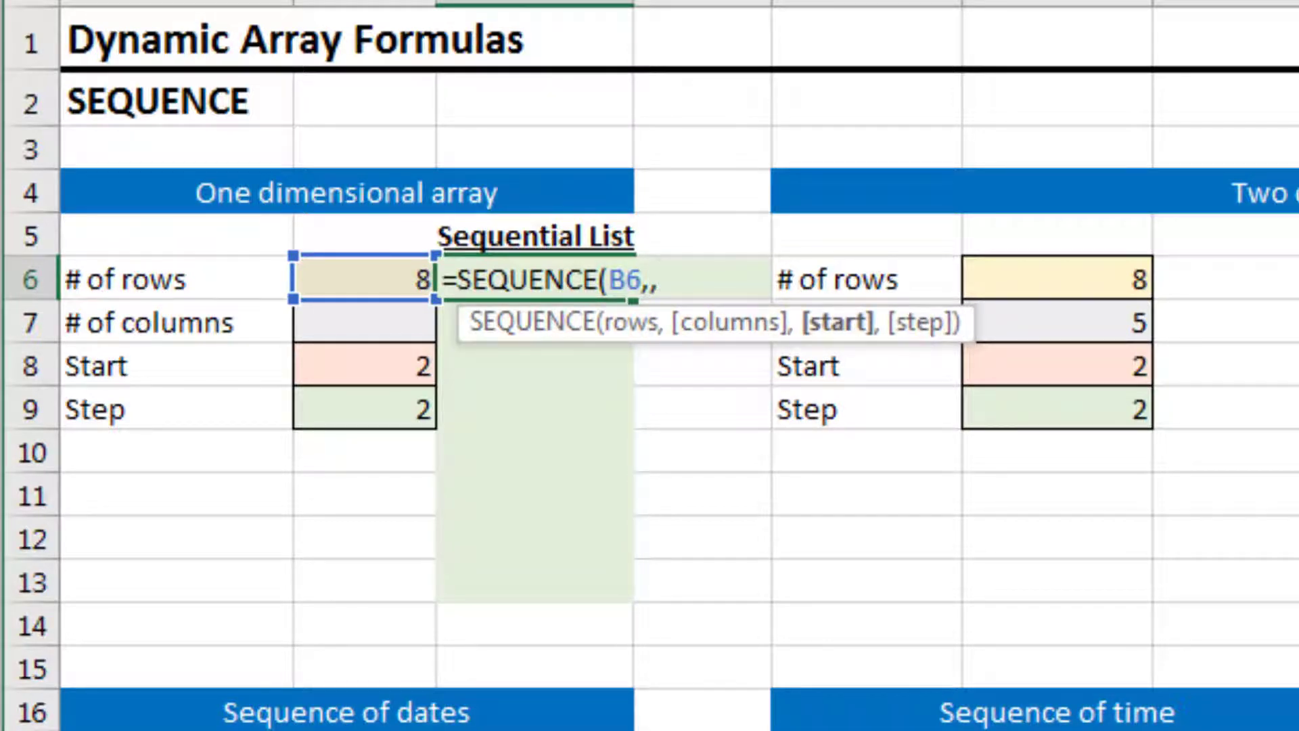
Complete the SEQUENCE formula in C6 with B8 as the start and B9 as the step
key(Down)
key(Down)
key(Left)
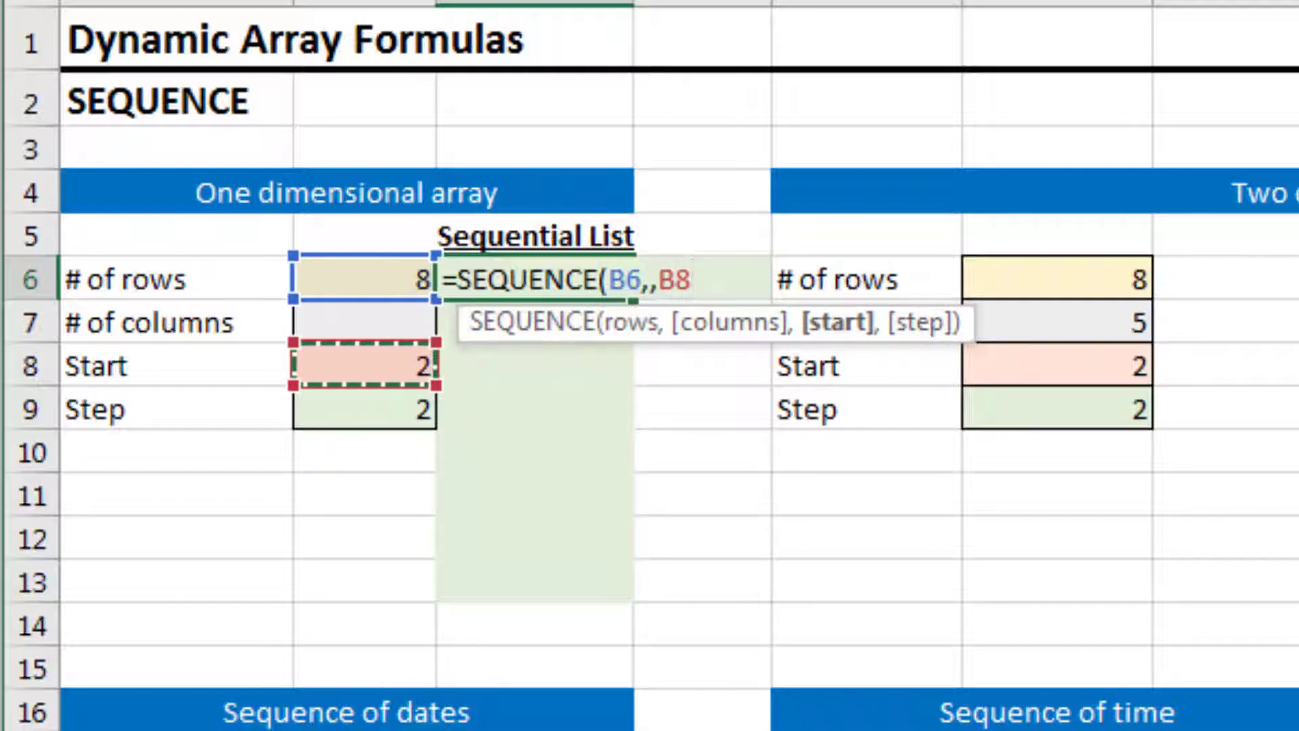
text(,)
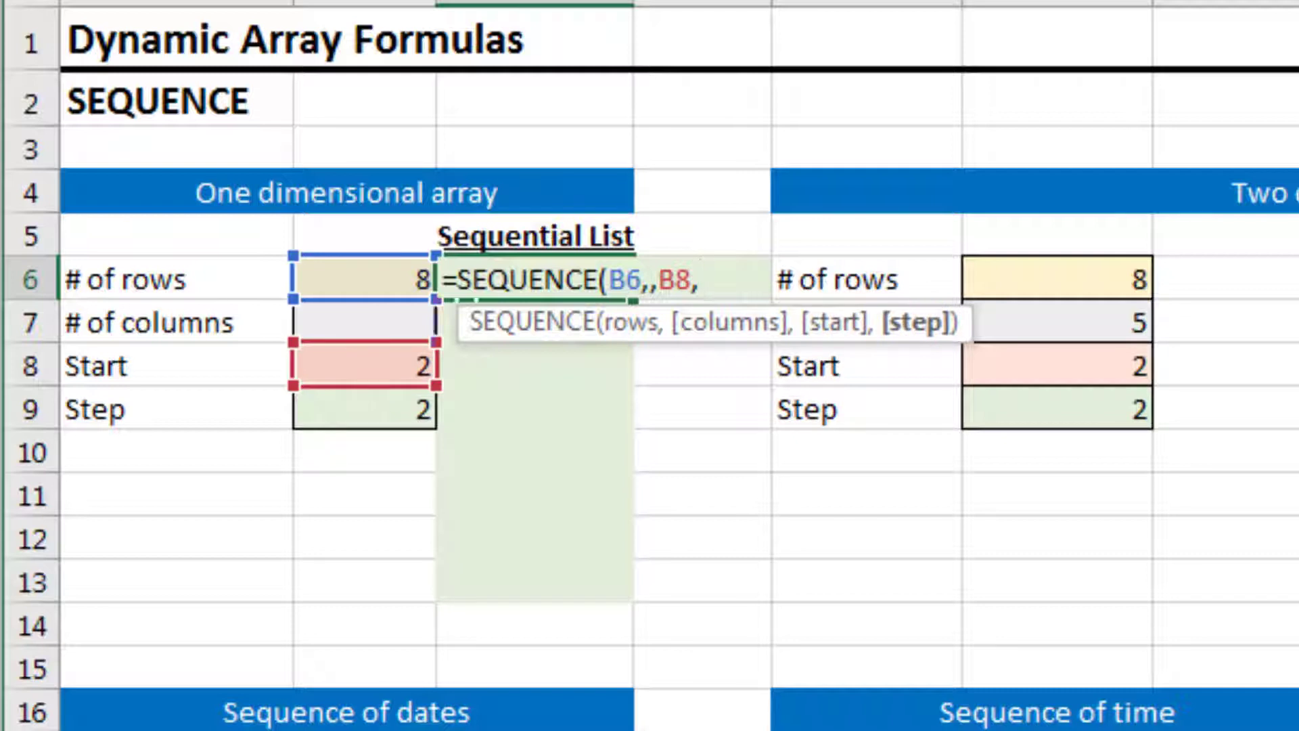
key(Down)
key(Down)
key(Down)
key(Left)
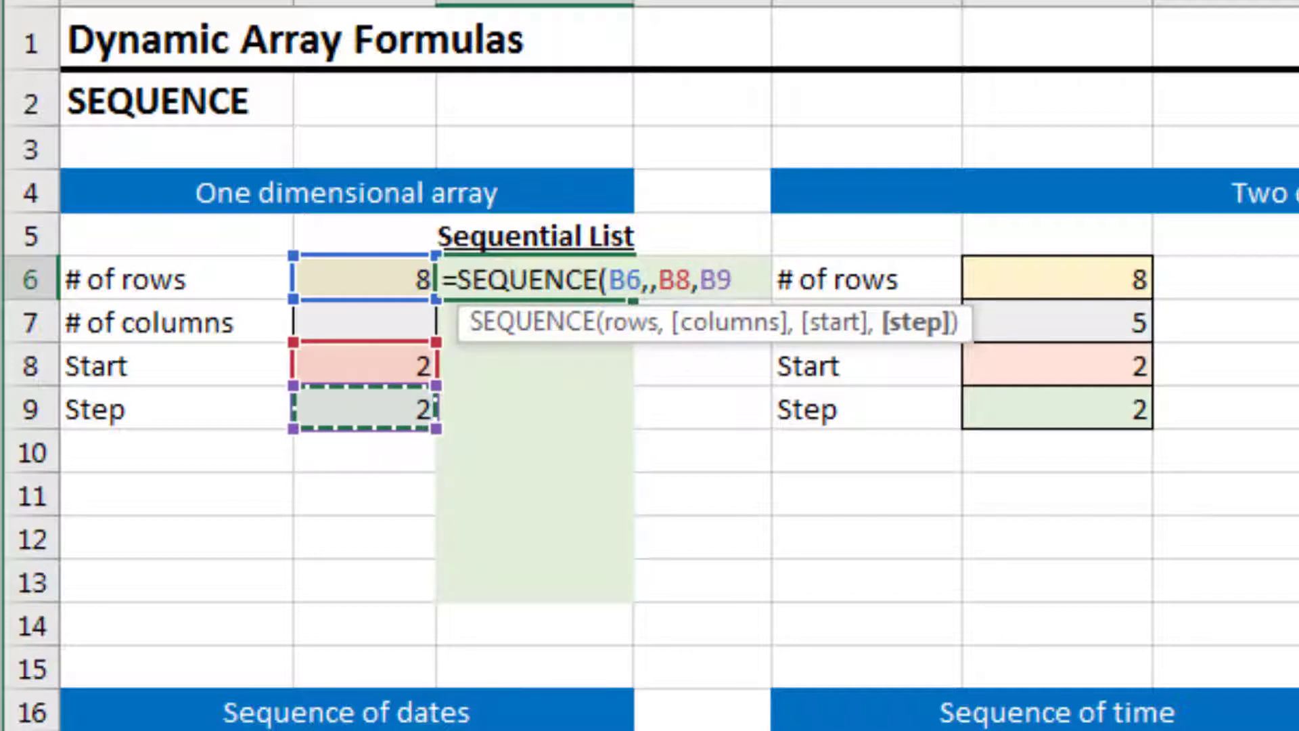
text())
key(Return)
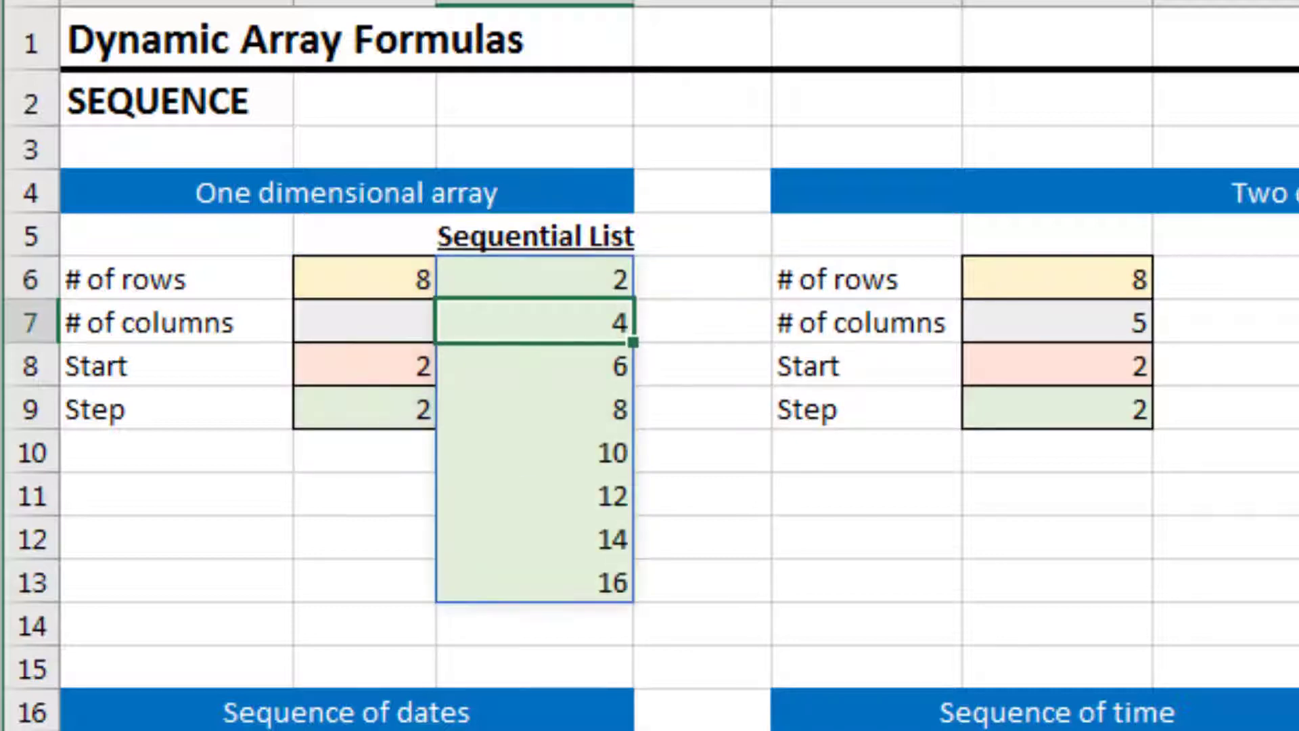
Examine the cells of the spilled Sequential List from C6 down to C13
key(Up)
key(Down)
key(Down)
key(Down)
key(Down)
key(Down)
key(Down)
key(Up)
key(Up)
key(Up)
key(Up)
key(Up)
key(Up)
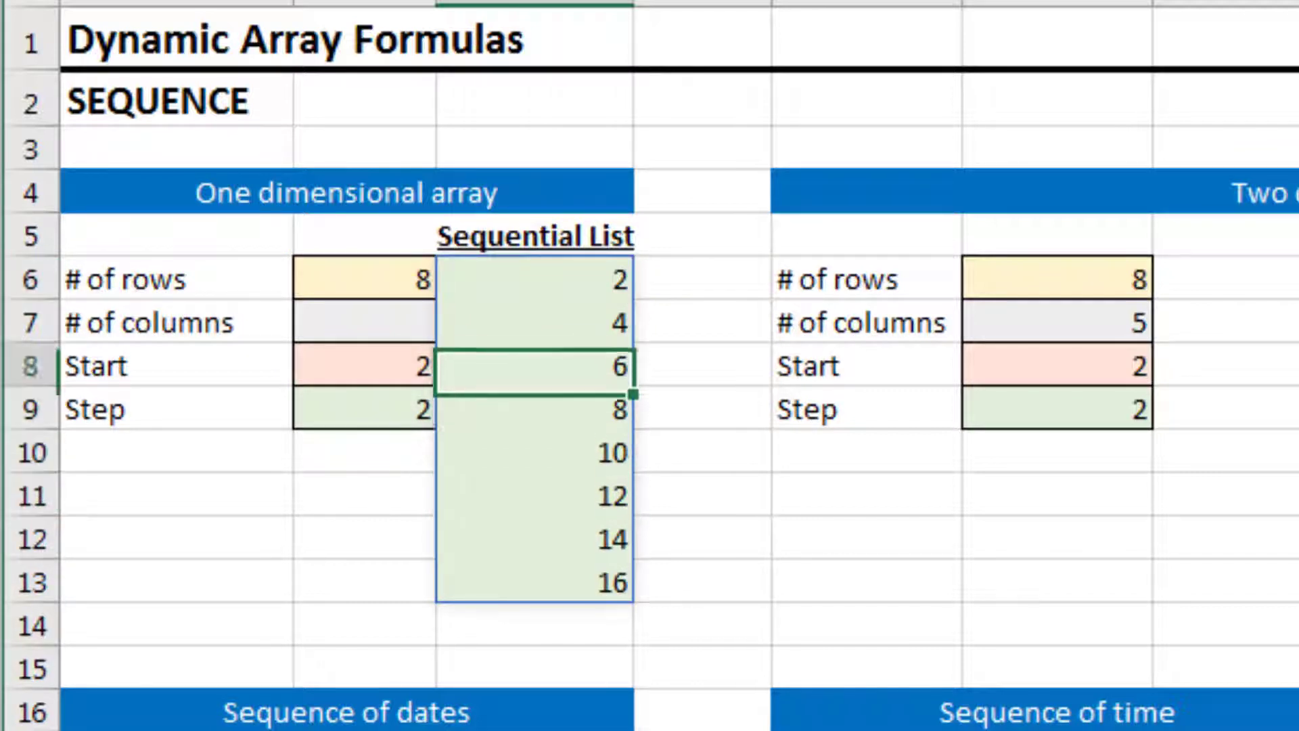
key(Down)
key(Down)
key(Down)
key(Down)
key(Down)
key(Down)
key(Down)
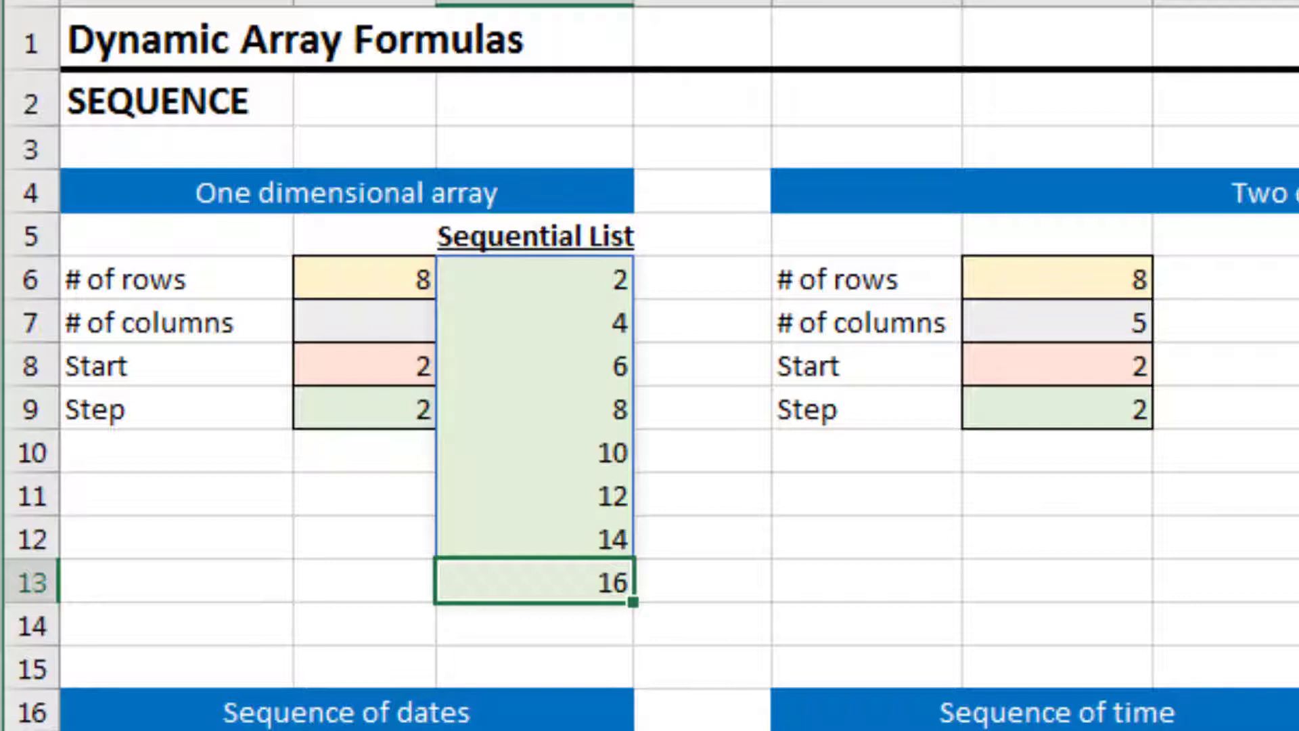
key(Up)
key(Up)
key(Up)
key(Up)
key(Up)
key(Up)
key(Up)
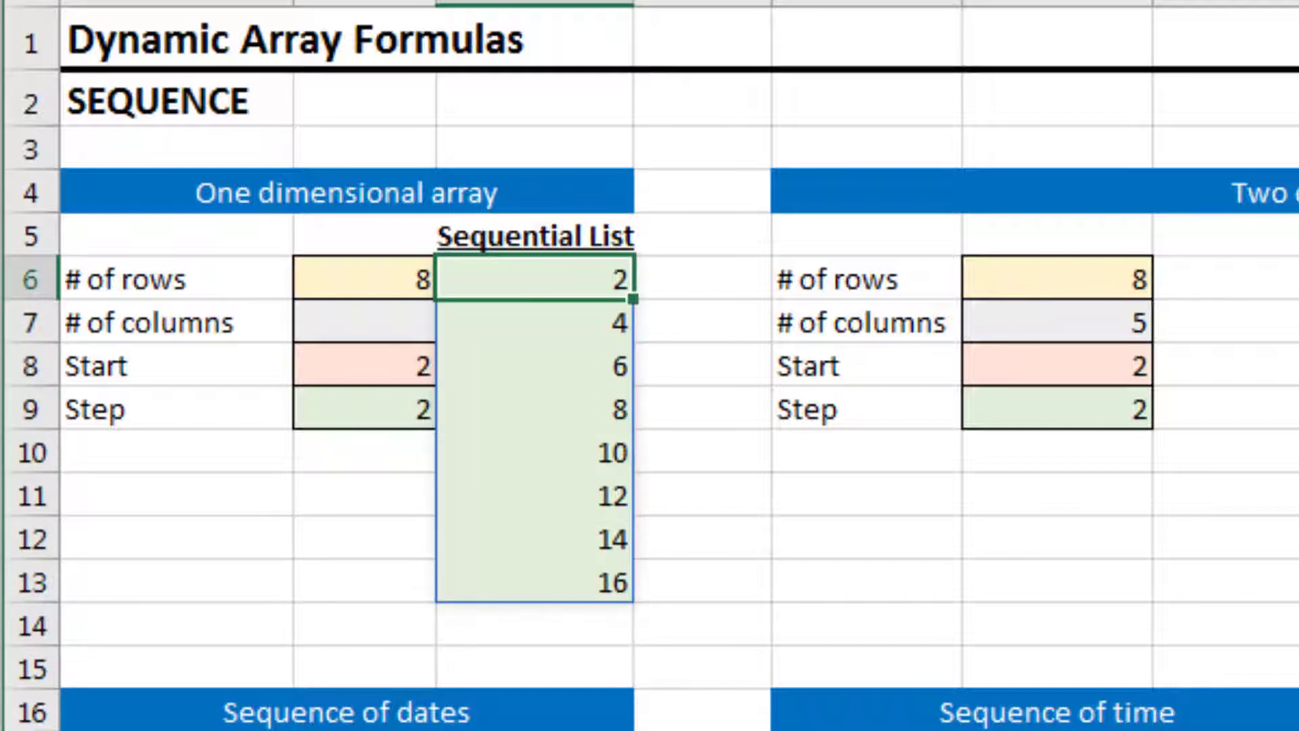
Clear the two-dimensional array formula in H6 and start a new SEQUENCE formula with F6 as rows and F7 as columns
key(Right)
key(Right)
key(Right)
key(Right)
key(Right)
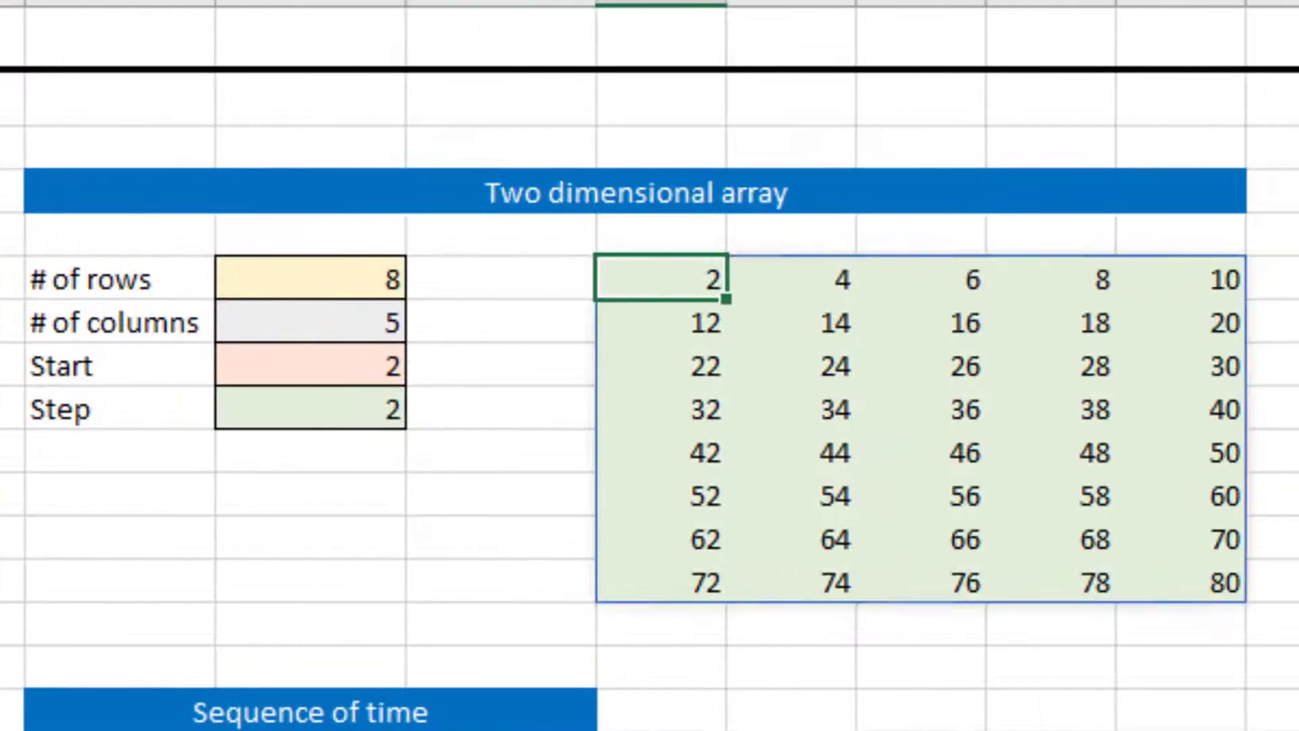
key(Delete)
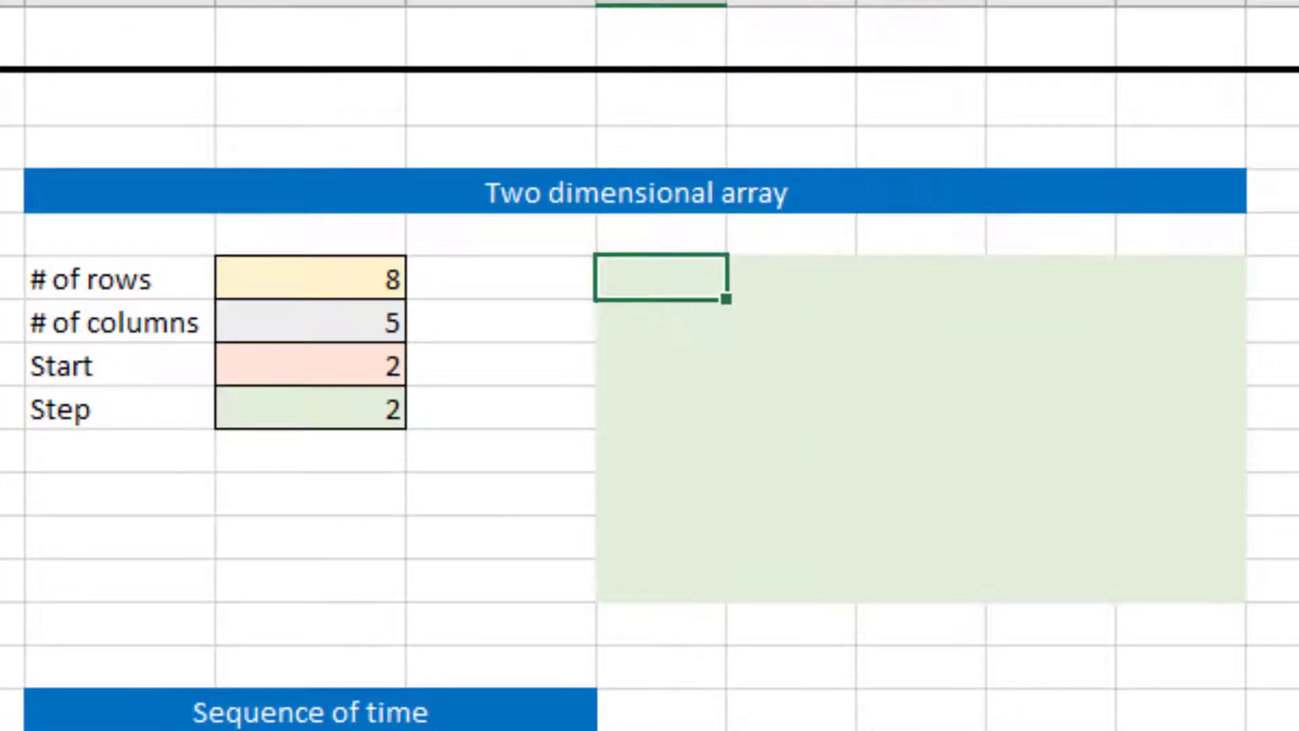
text(=seque)
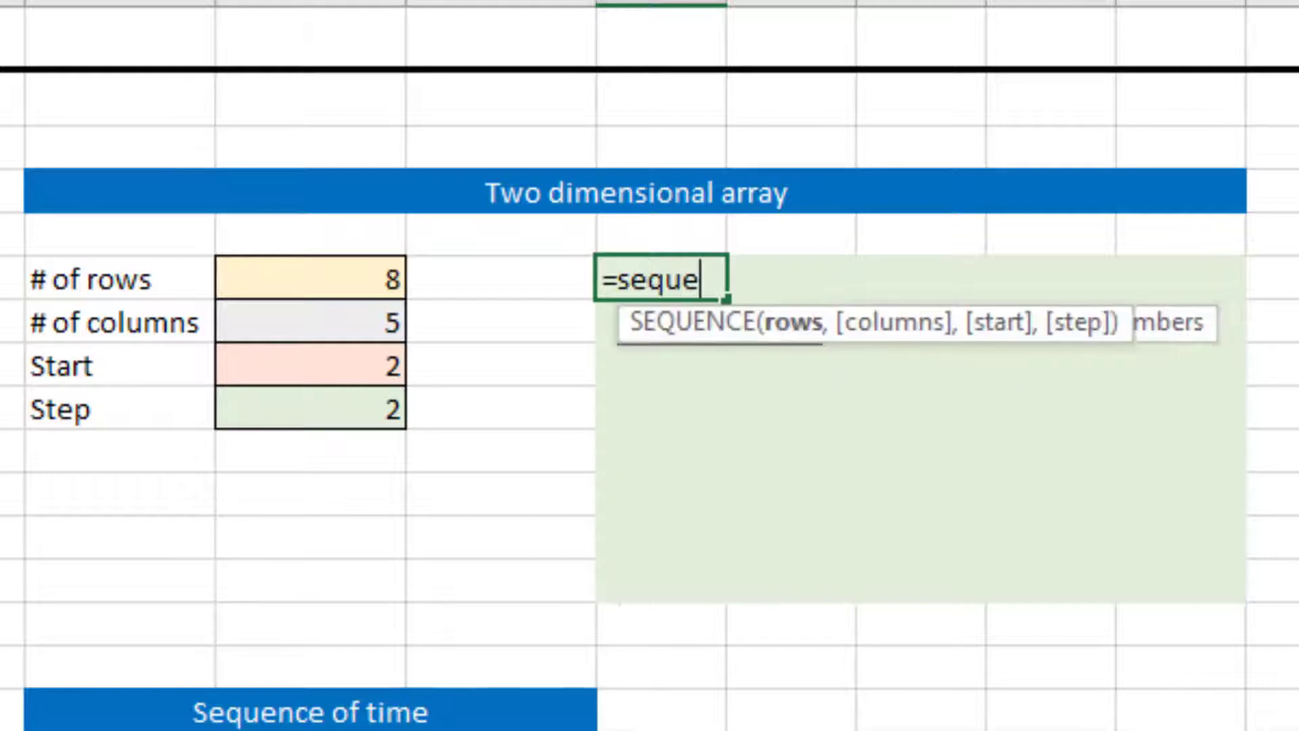
key(Tab)
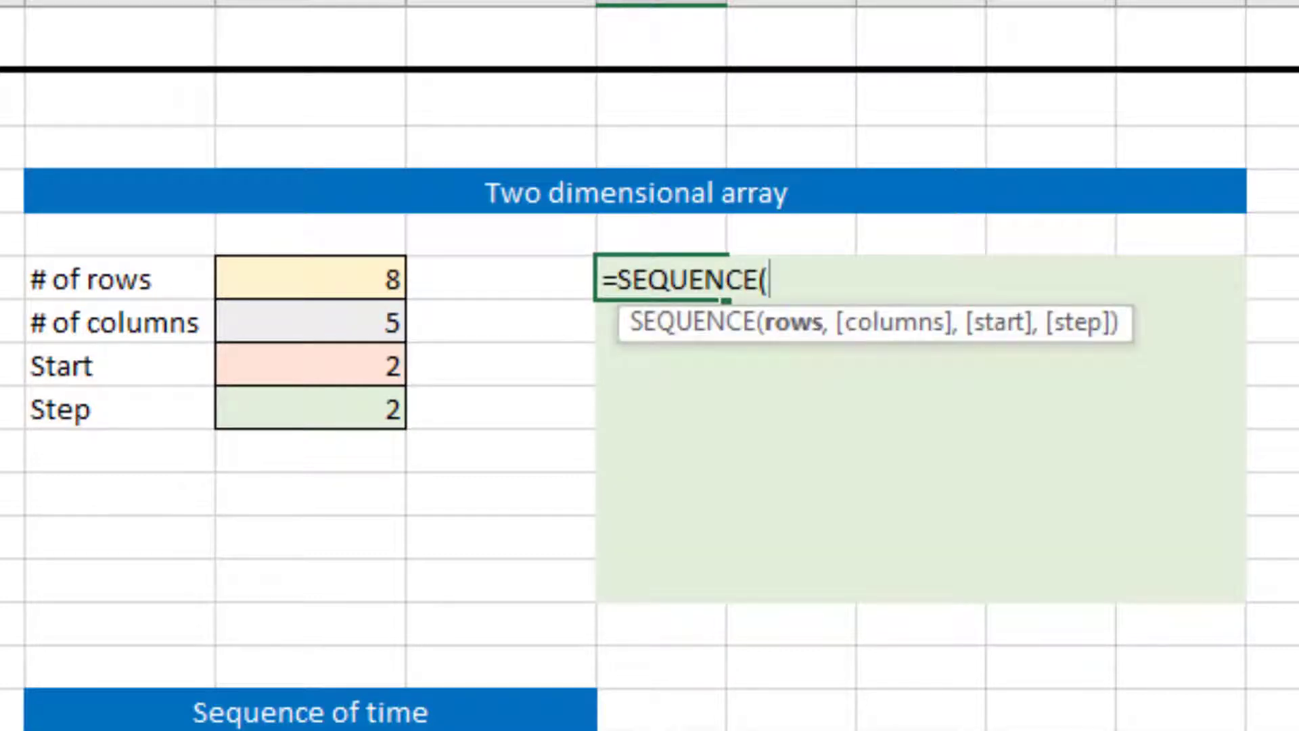
click(311, 279)
text(,)
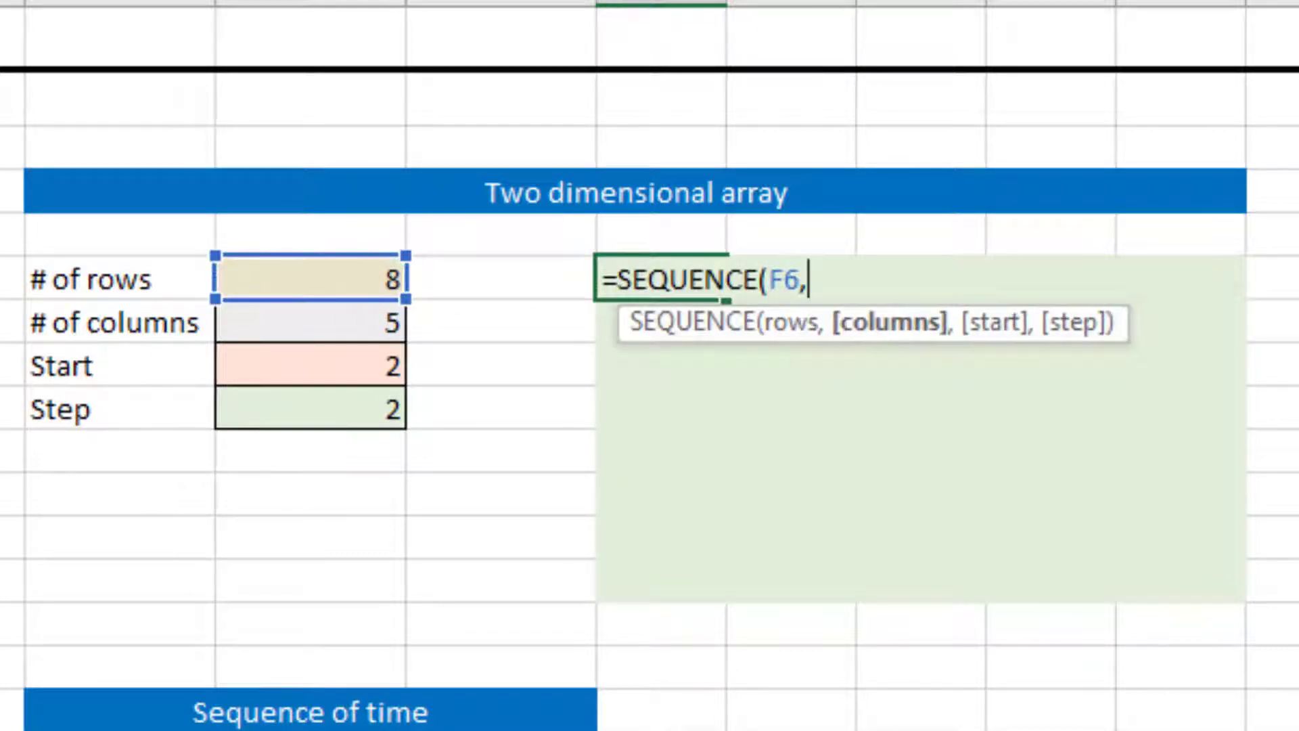
key(Down)
key(Left)
key(Left)
text(,)
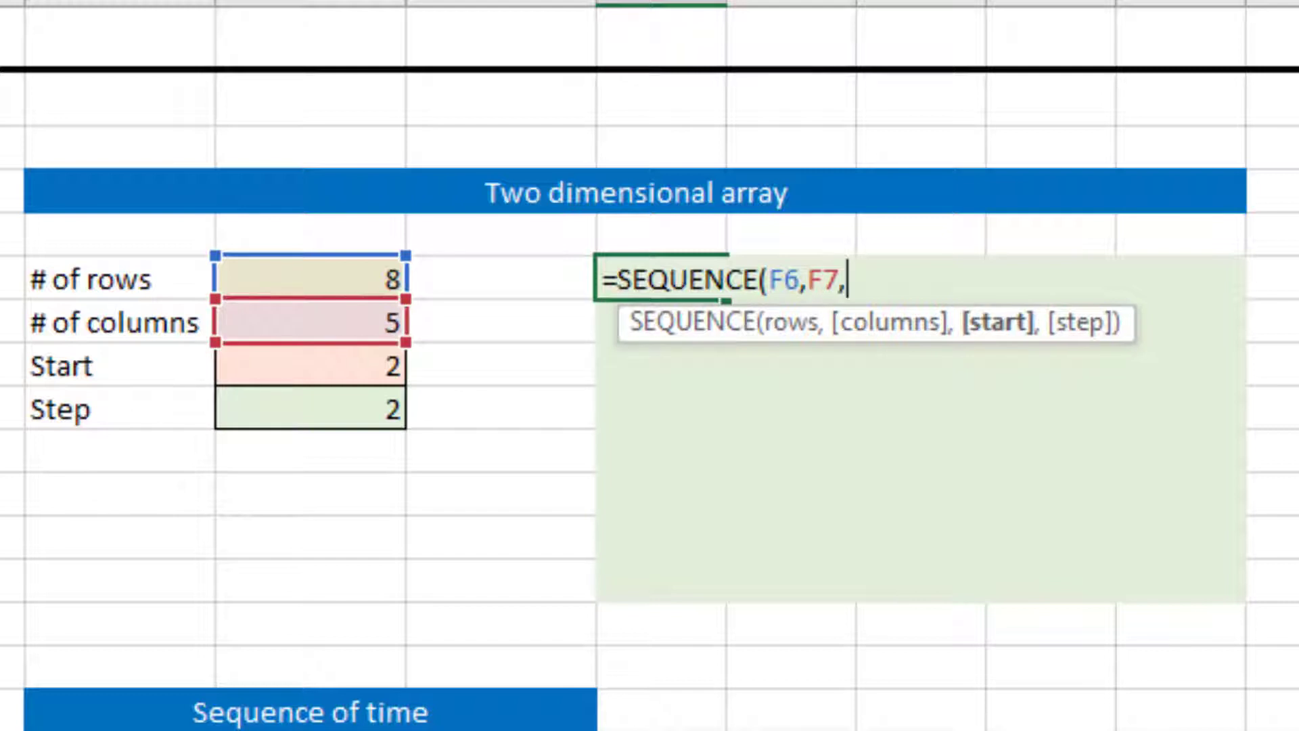
Complete the SEQUENCE formula in H6 with F8 as the start and F9 as the step
key(Down)
key(Down)
key(Left)
key(Left)
text(,)
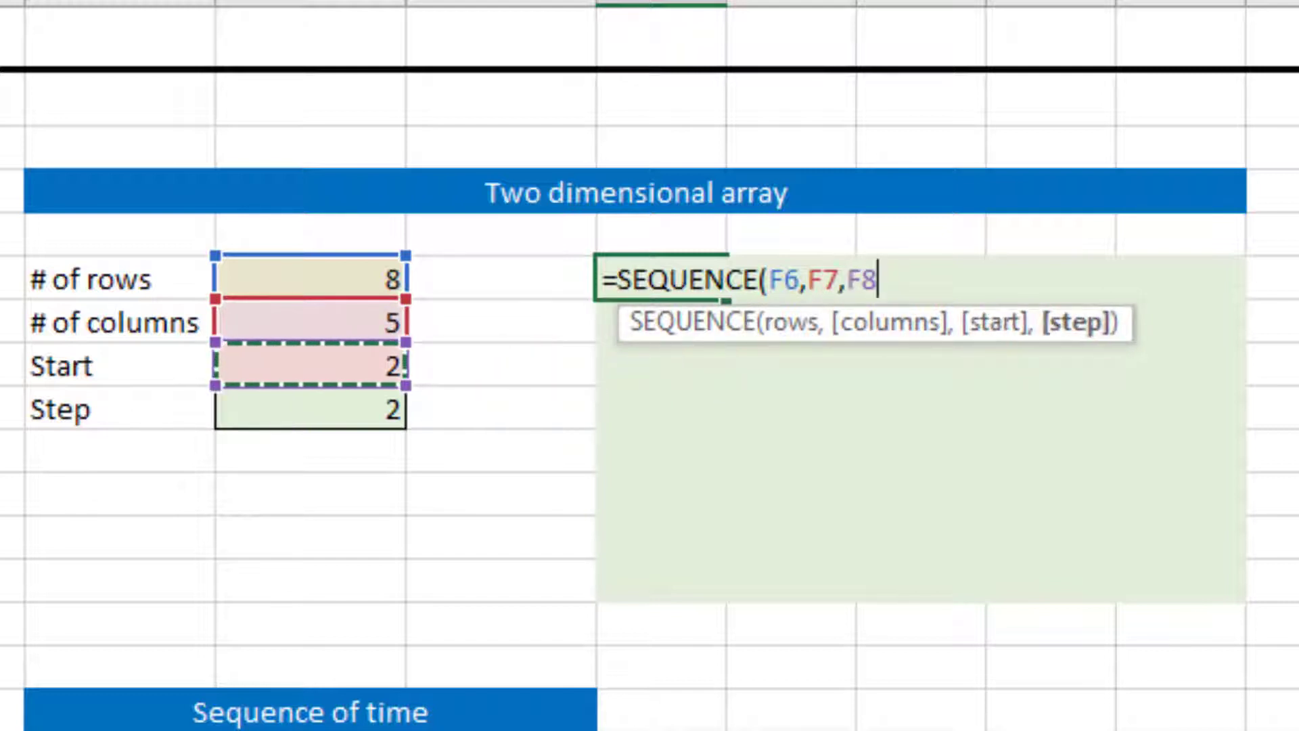
key(Down)
key(Down)
key(Left)
key(Left)
key(Down)
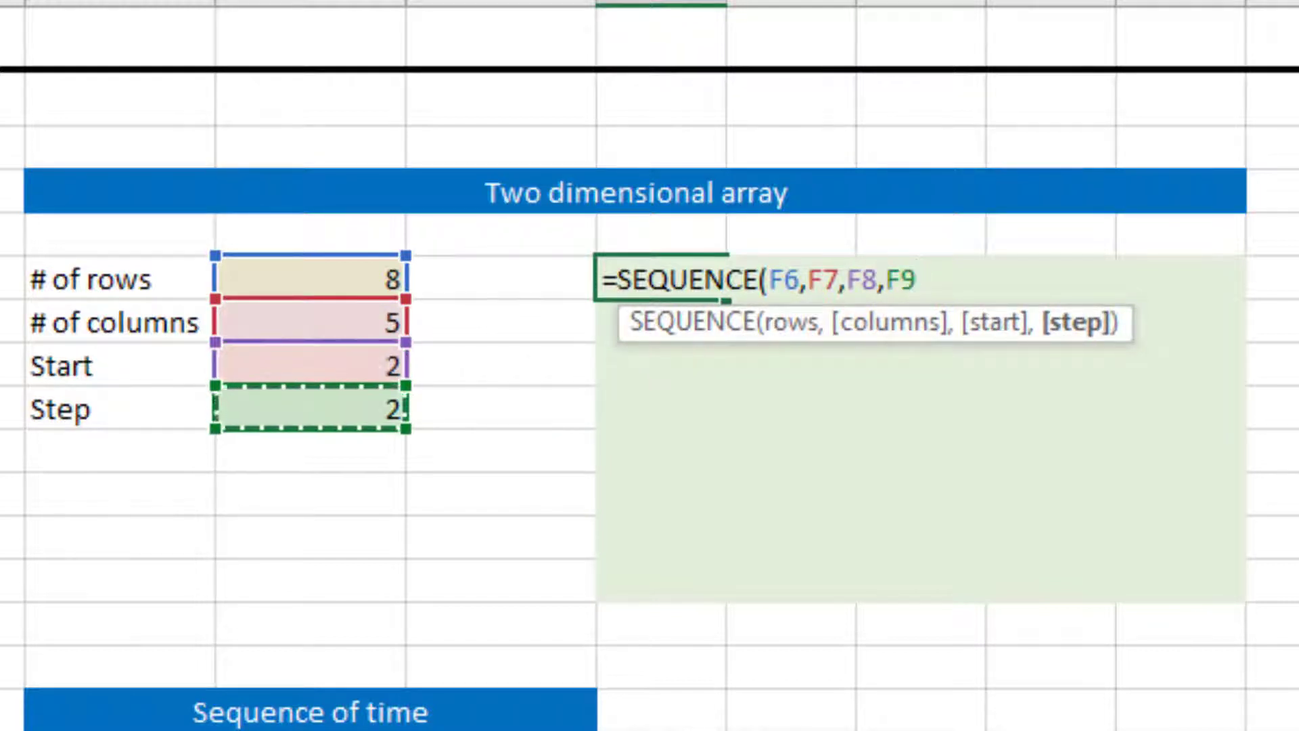
text())
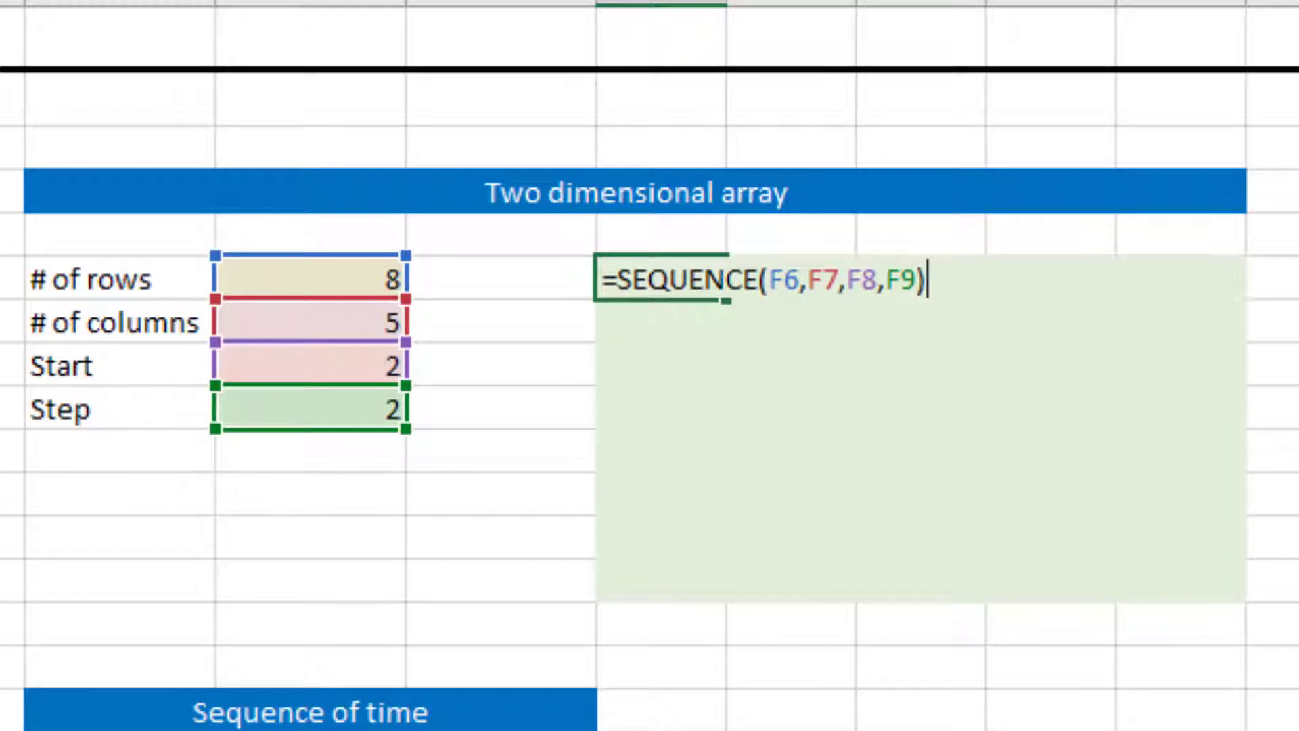
key(Return)
Enter the text "a" in cell J10 inside the spilled two-dimensional array
key(Up)
key(Right)
key(Right)
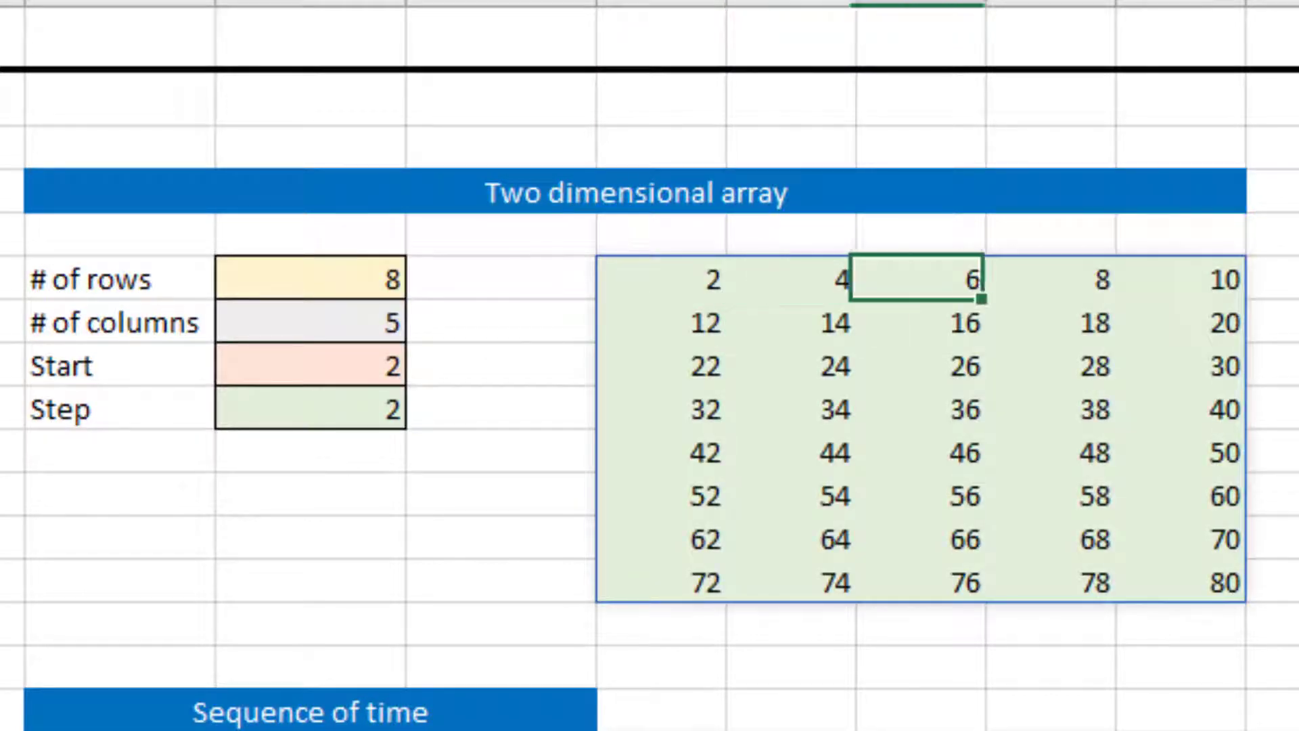
key(Right)
key(Right)
key(ctrl+Down)
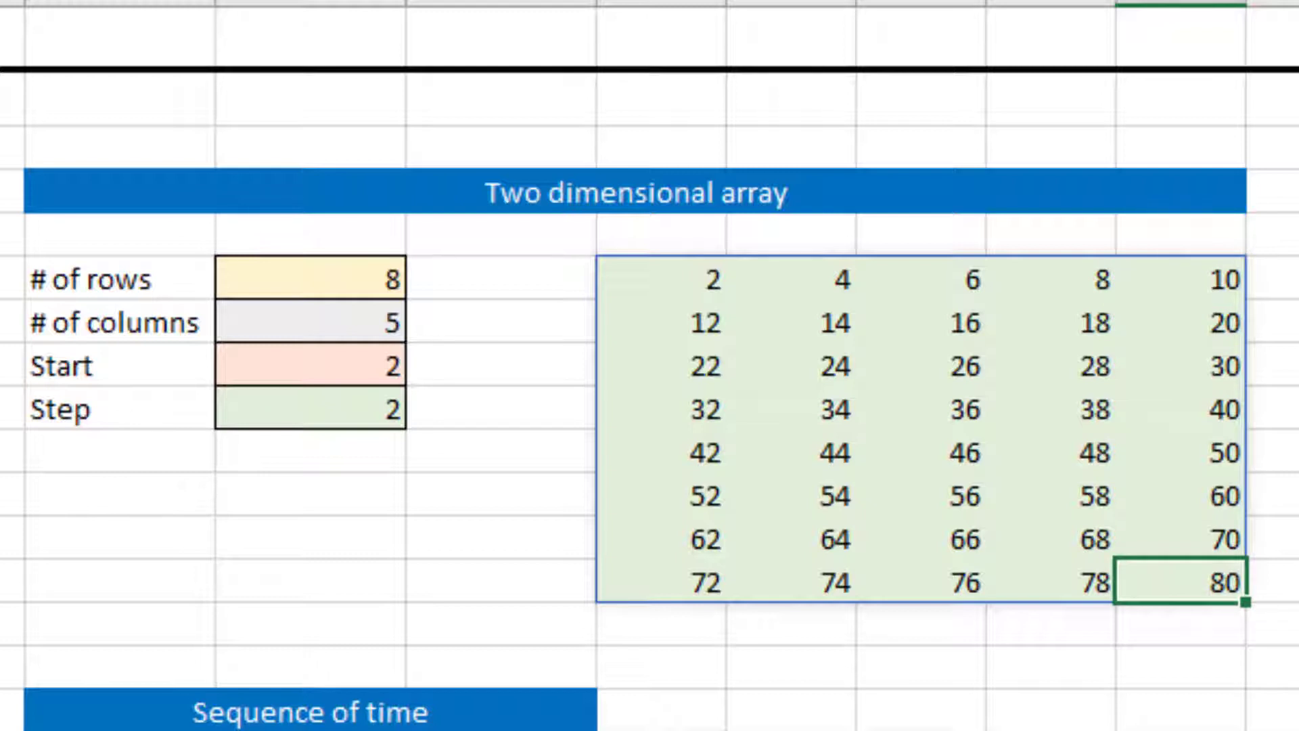
key(Up)
key(Up)
key(Left)
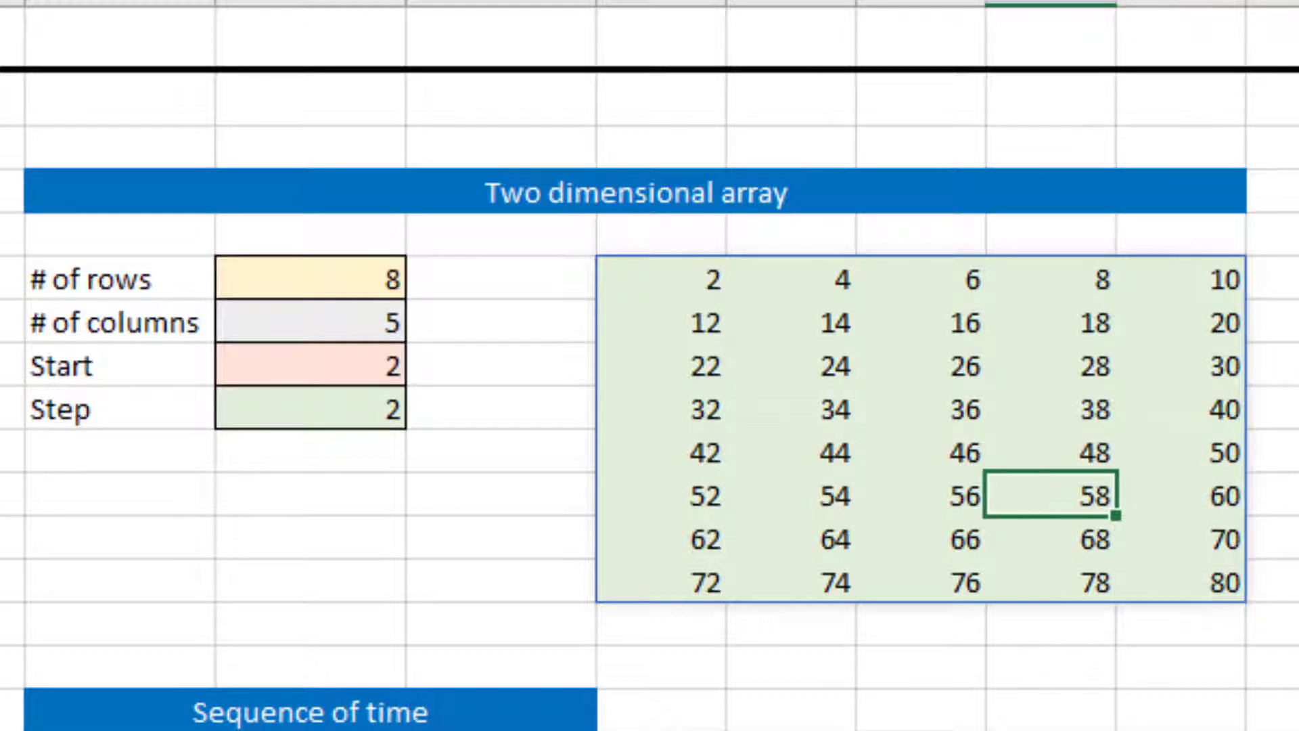
key(Up)
key(Left)
text(a)
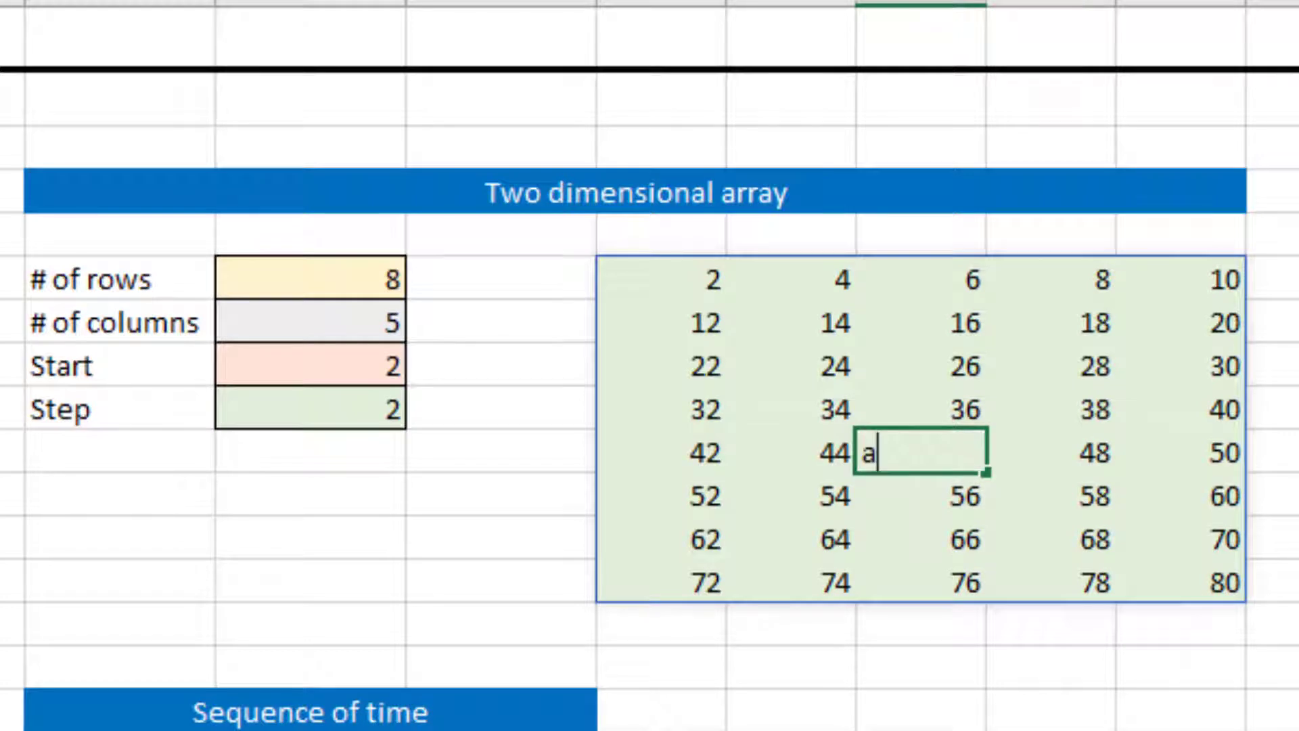
key(Return)
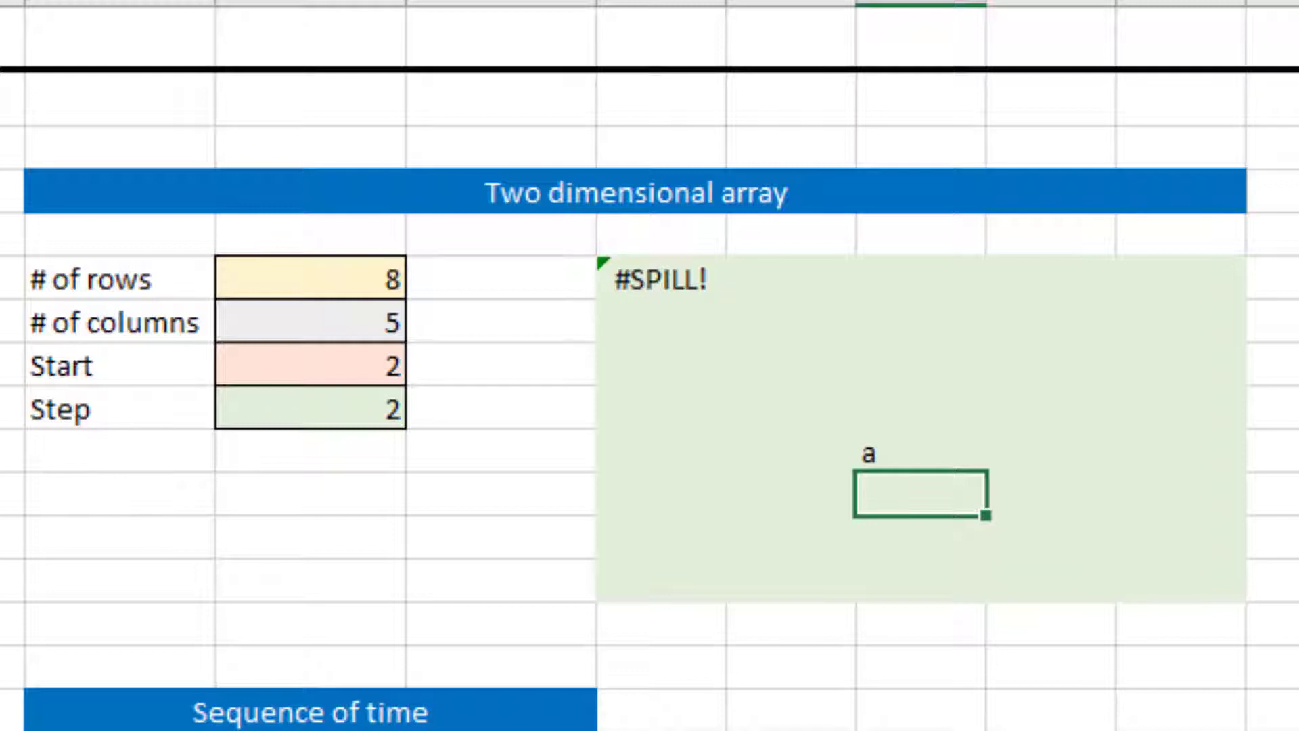
Inspect the spill range of the formula in H6 and delete the blocking entry in J10
click(670, 276)
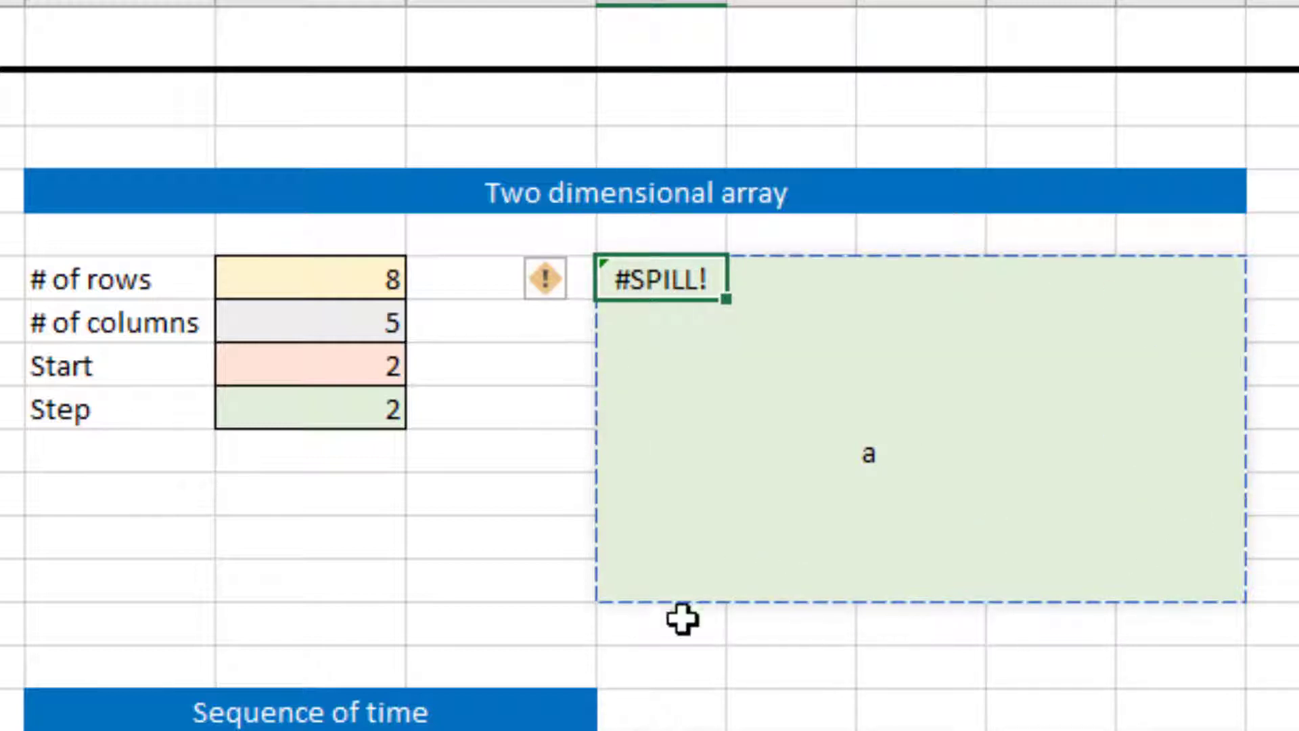
click(895, 453)
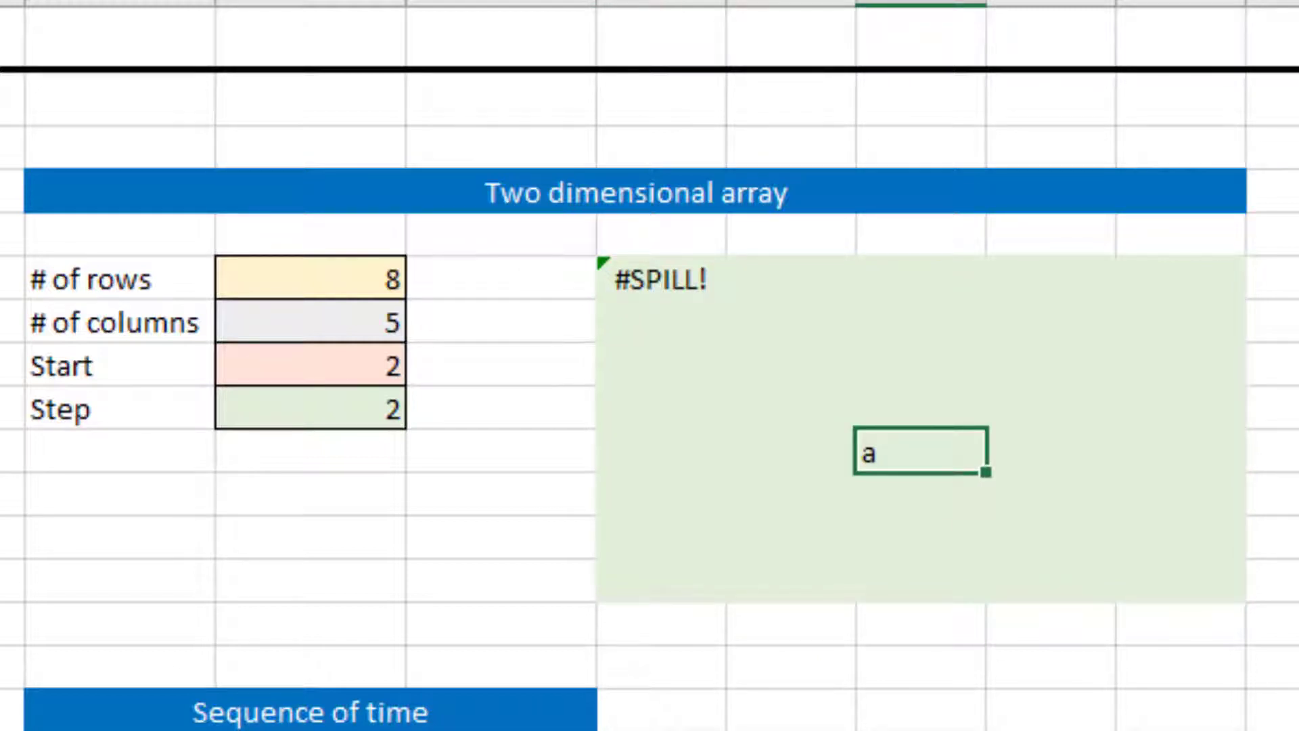
key(Delete)
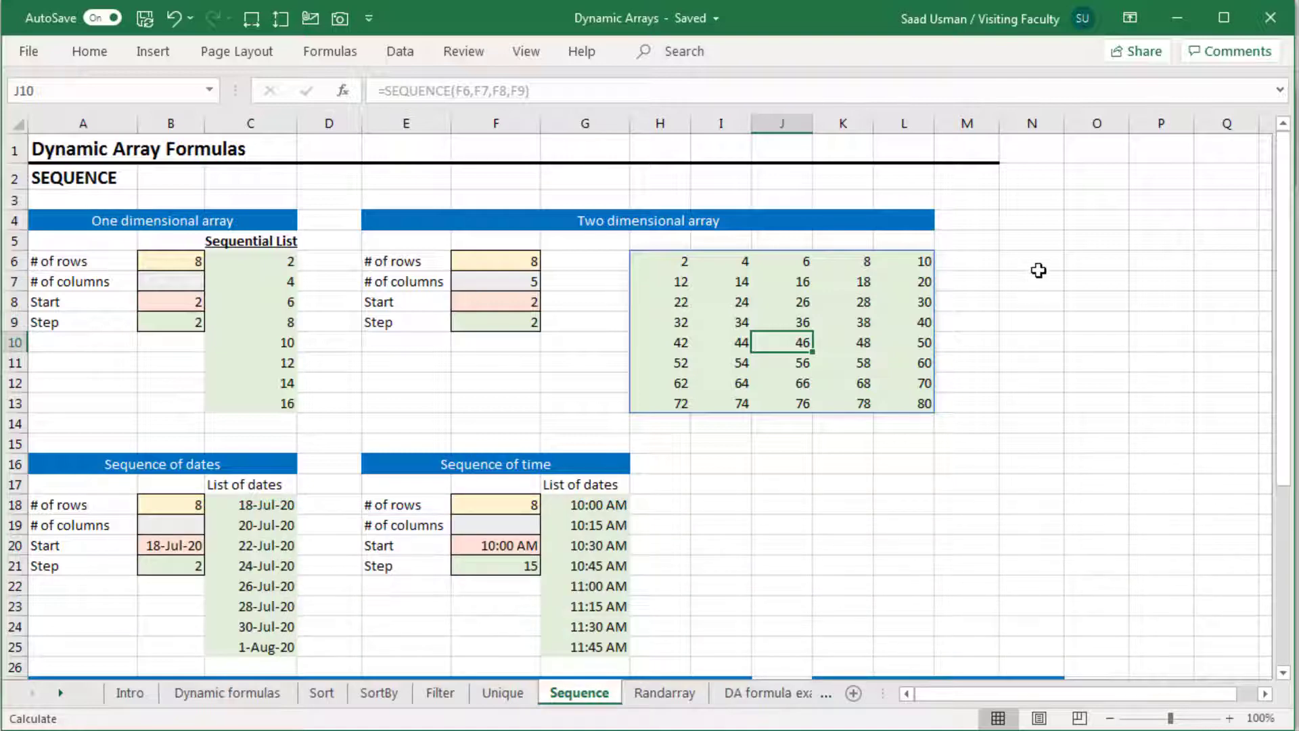
Enter 2 in cell N4 as the starting value of a manually built series
click(1036, 220)
text(2)
key(Return)
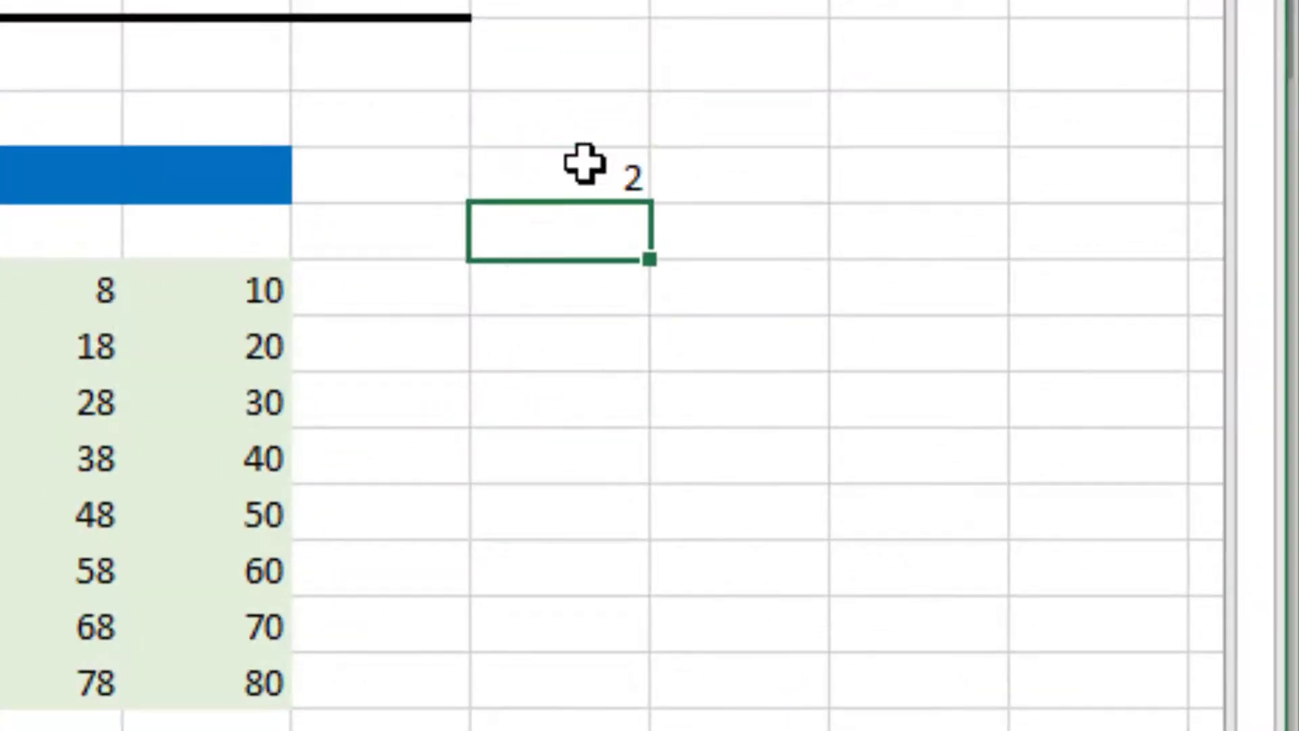
Enter a formula in N5 that adds 2 to N4 and fill it down column N past row 13
click(584, 164)
key(Down)
text(=)
click(584, 165)
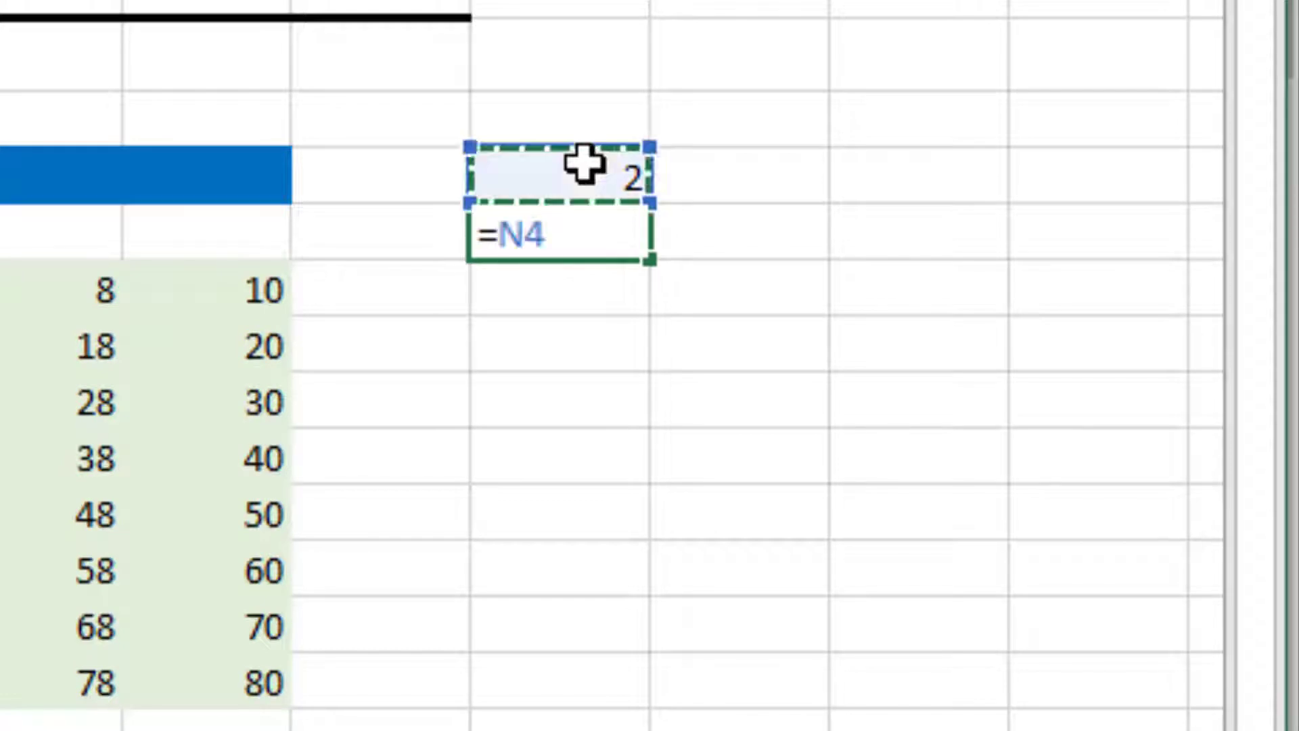
text(+)
click(584, 164)
key(Return)
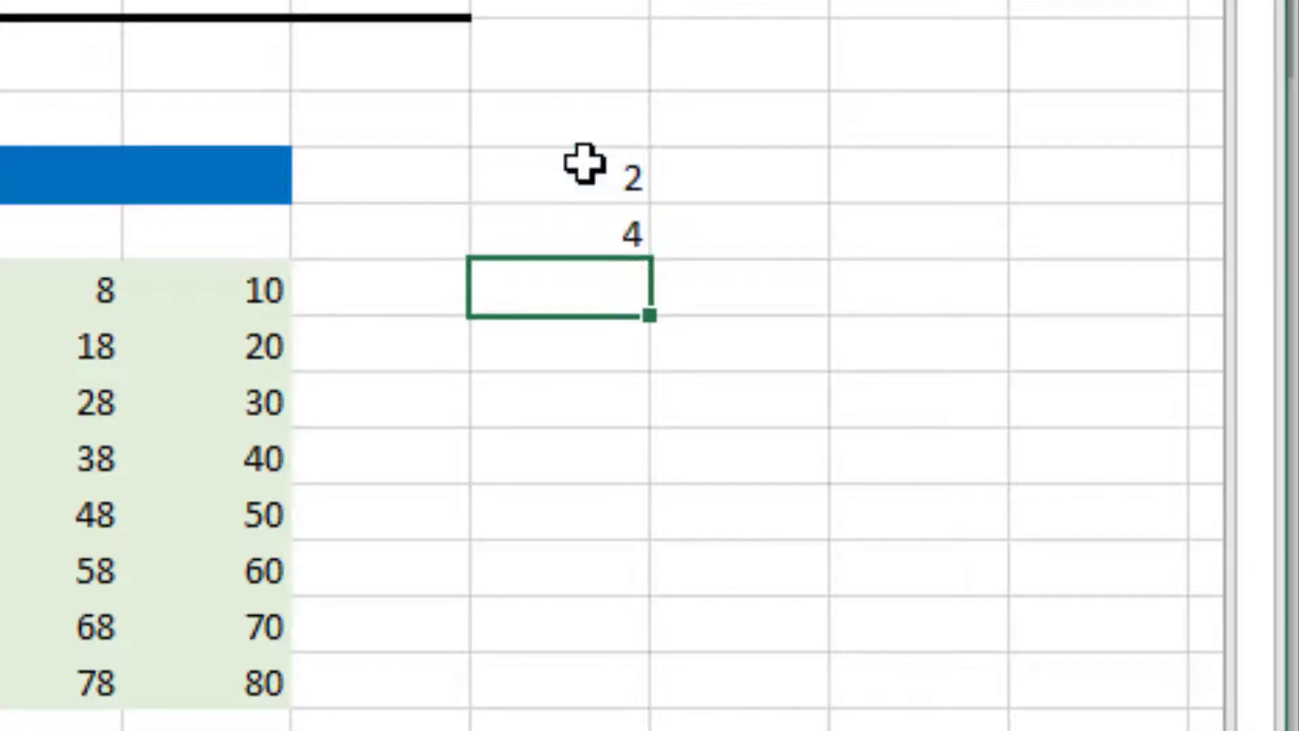
click(586, 223)
drag(648, 260, 649, 730)
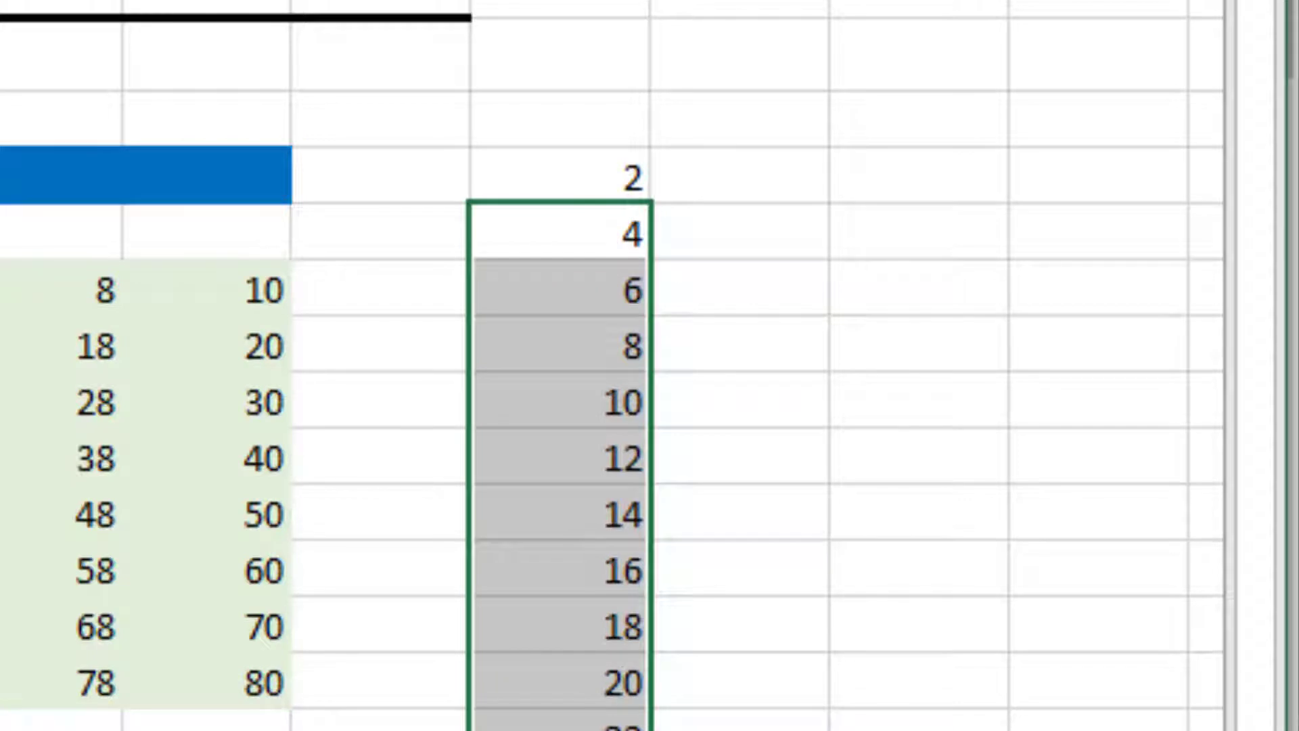
Enter 1 in O4 and 2 in O5, and fill the series from both cells down column O past row 13
click(749, 176)
text(1)
key(Return)
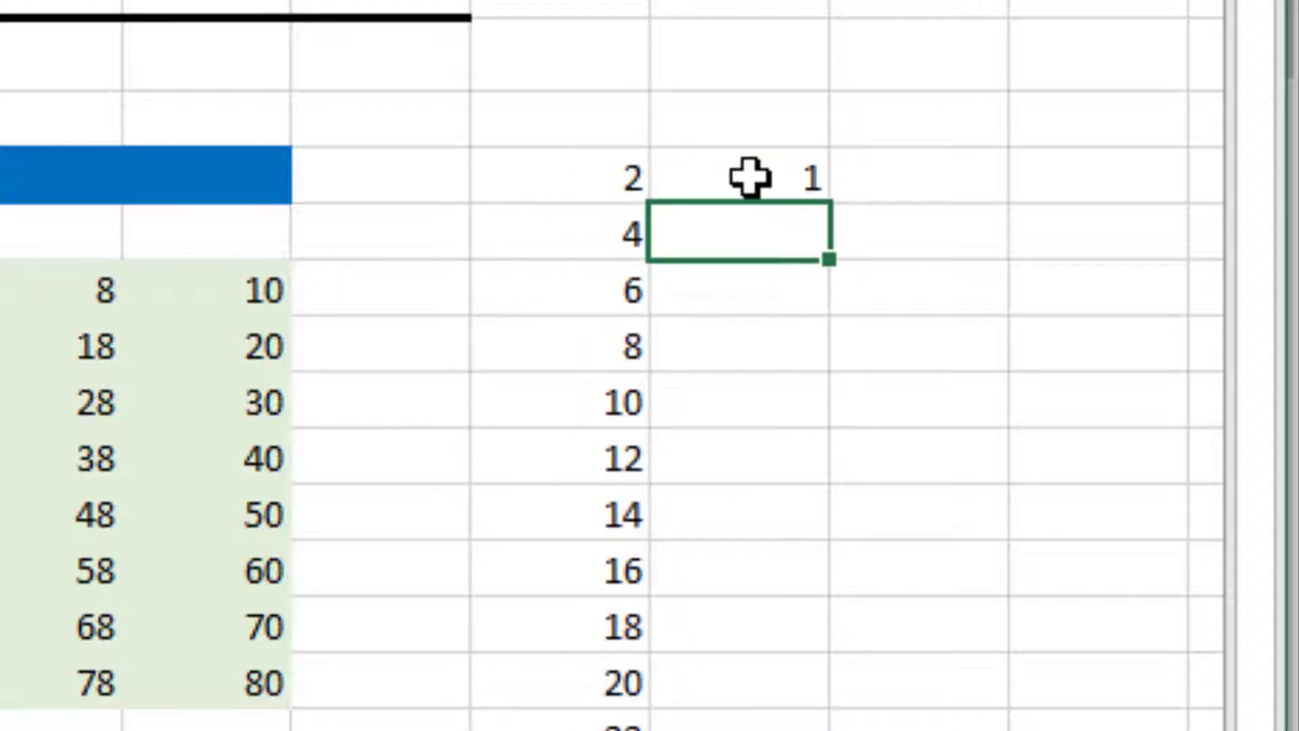
text(2)
key(Up)
key(shift+Down)
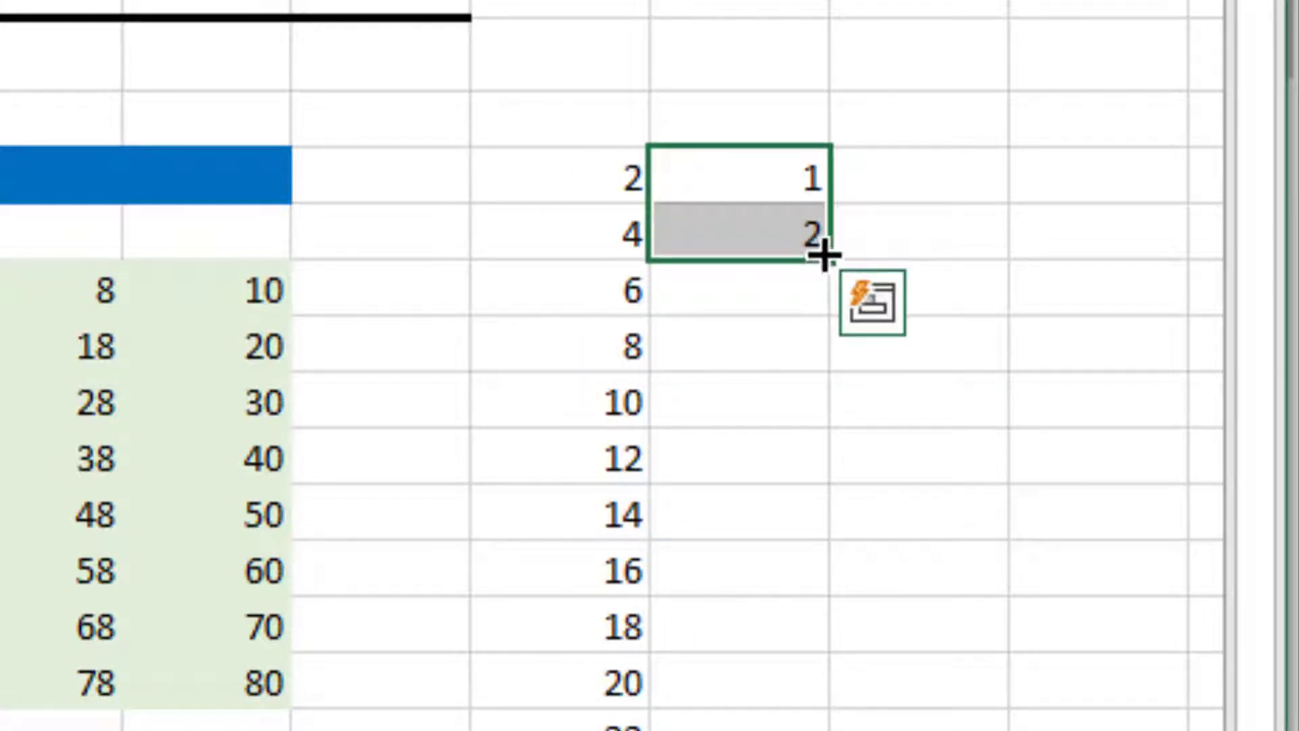
drag(825, 256, 832, 730)
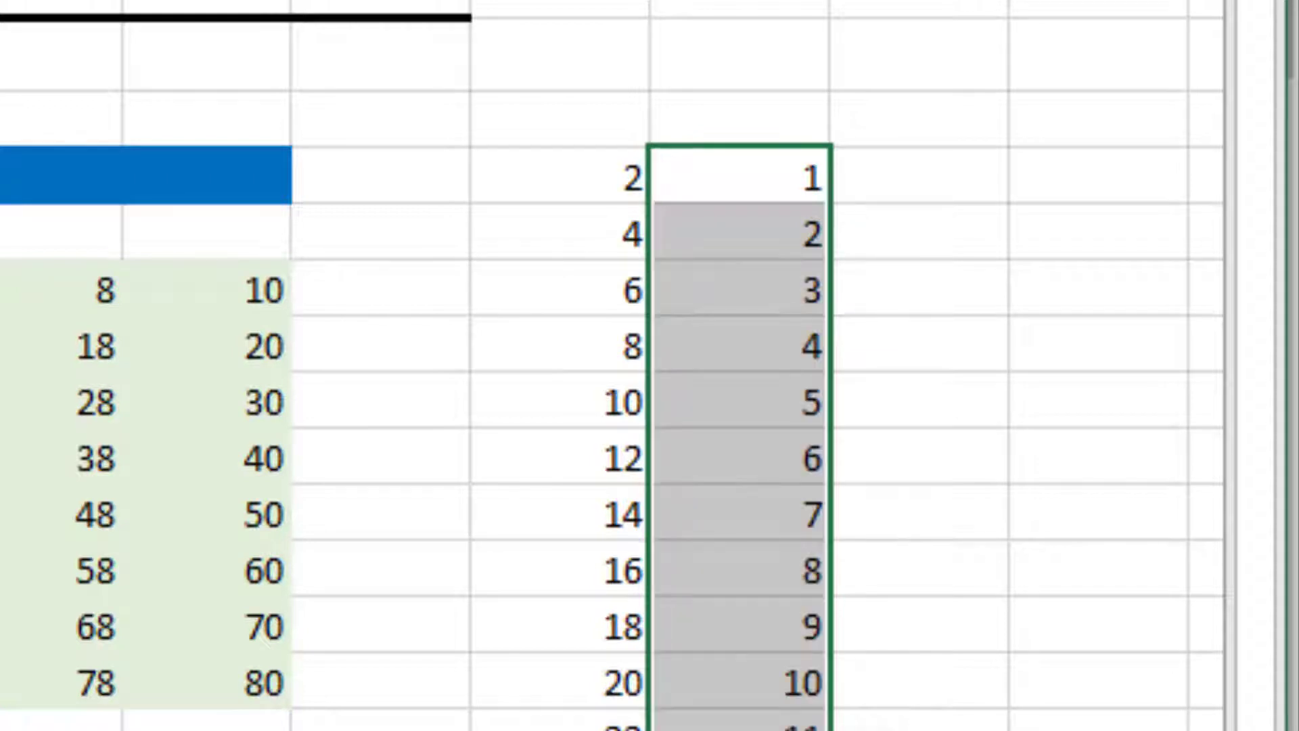
Enter 1 in P4 and fill it down past row 13 together with the adjacent empty cell Q4 to build a series
click(920, 169)
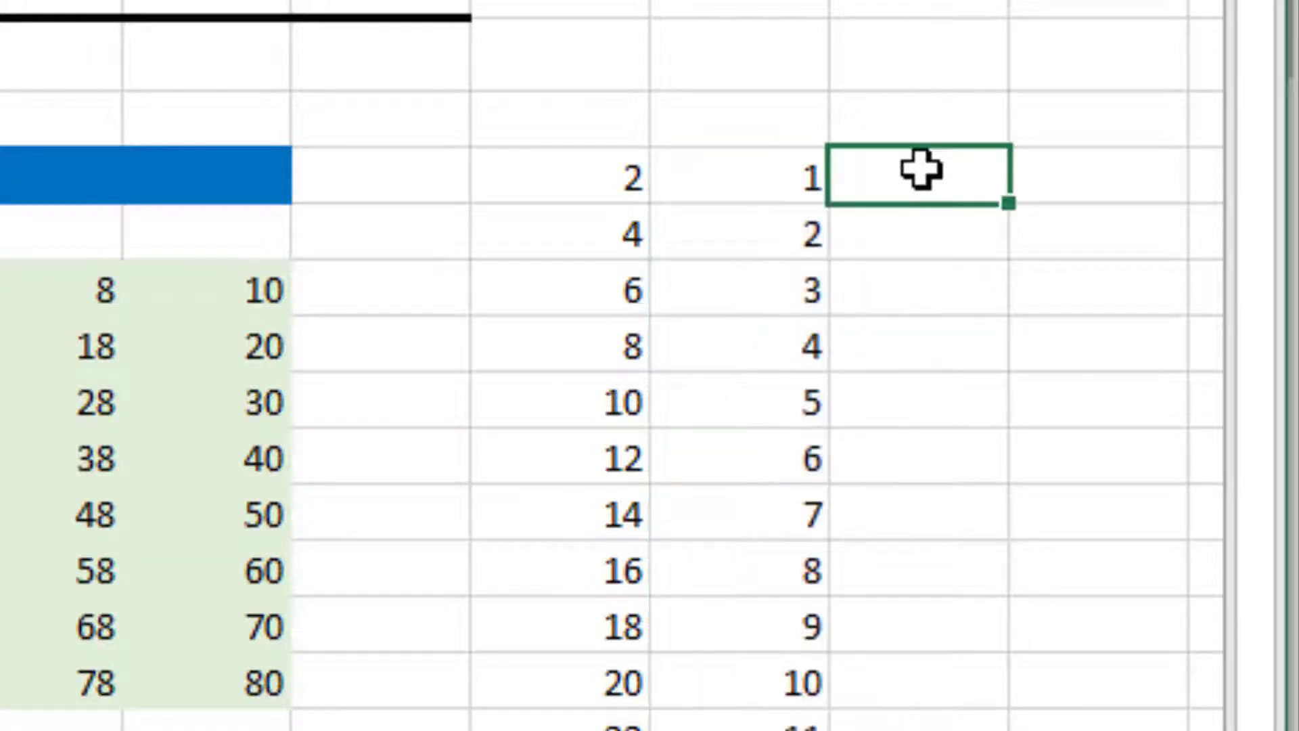
text(1)
key(ctrl+Return)
key(shift+Right)
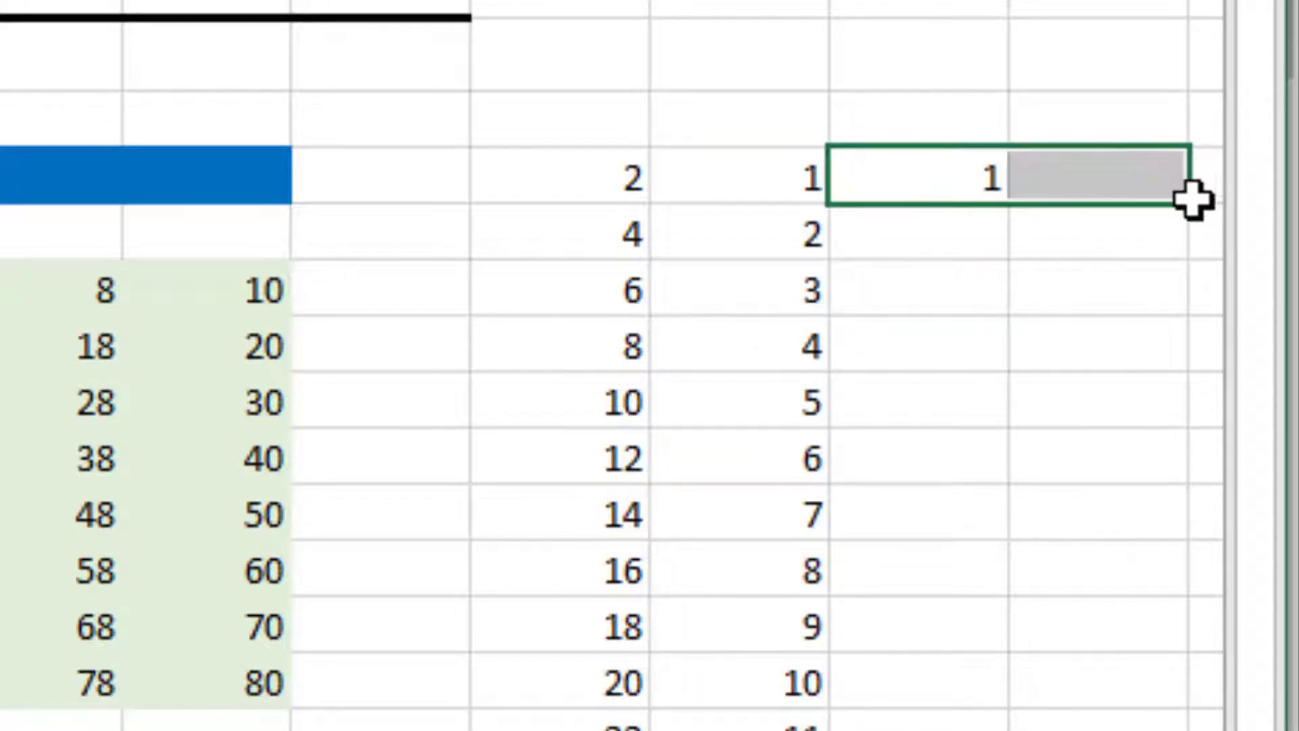
drag(1139, 485, 1139, 730)
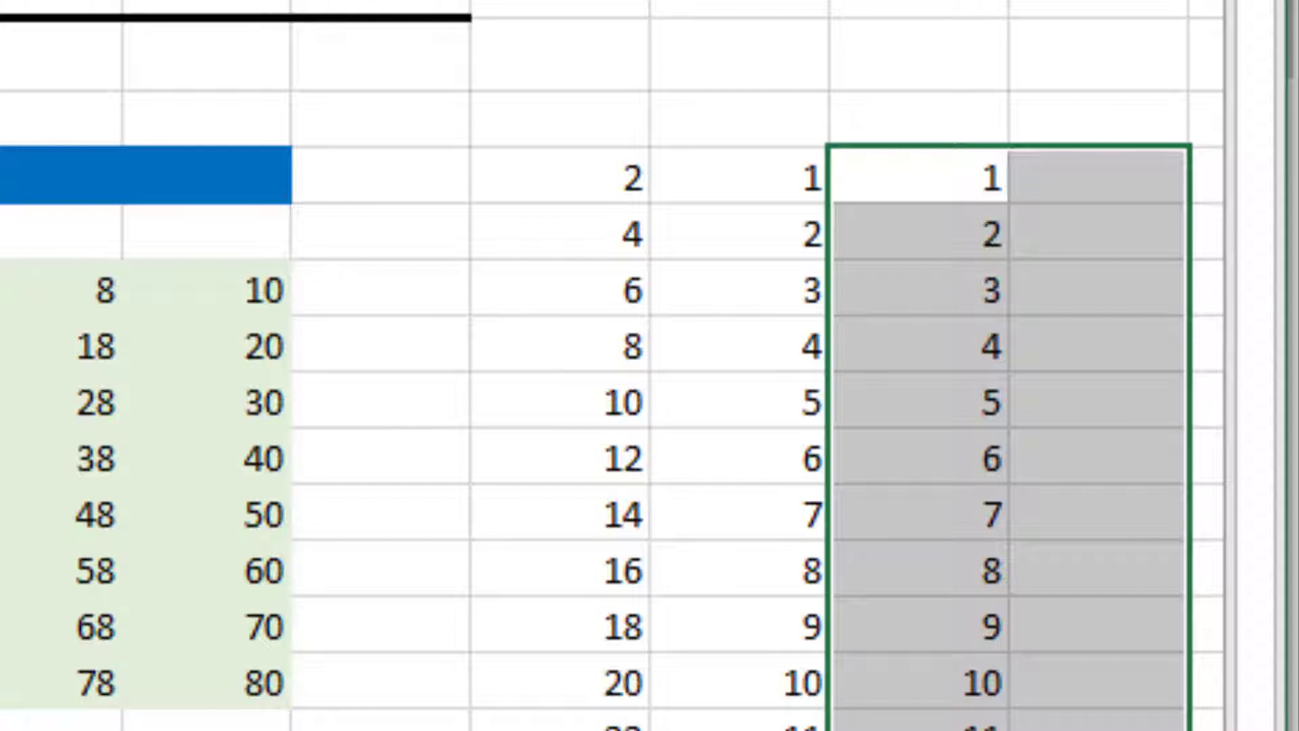
Clear the existing list of dates in C18:C25 of the Sequence of dates section
key(Left)
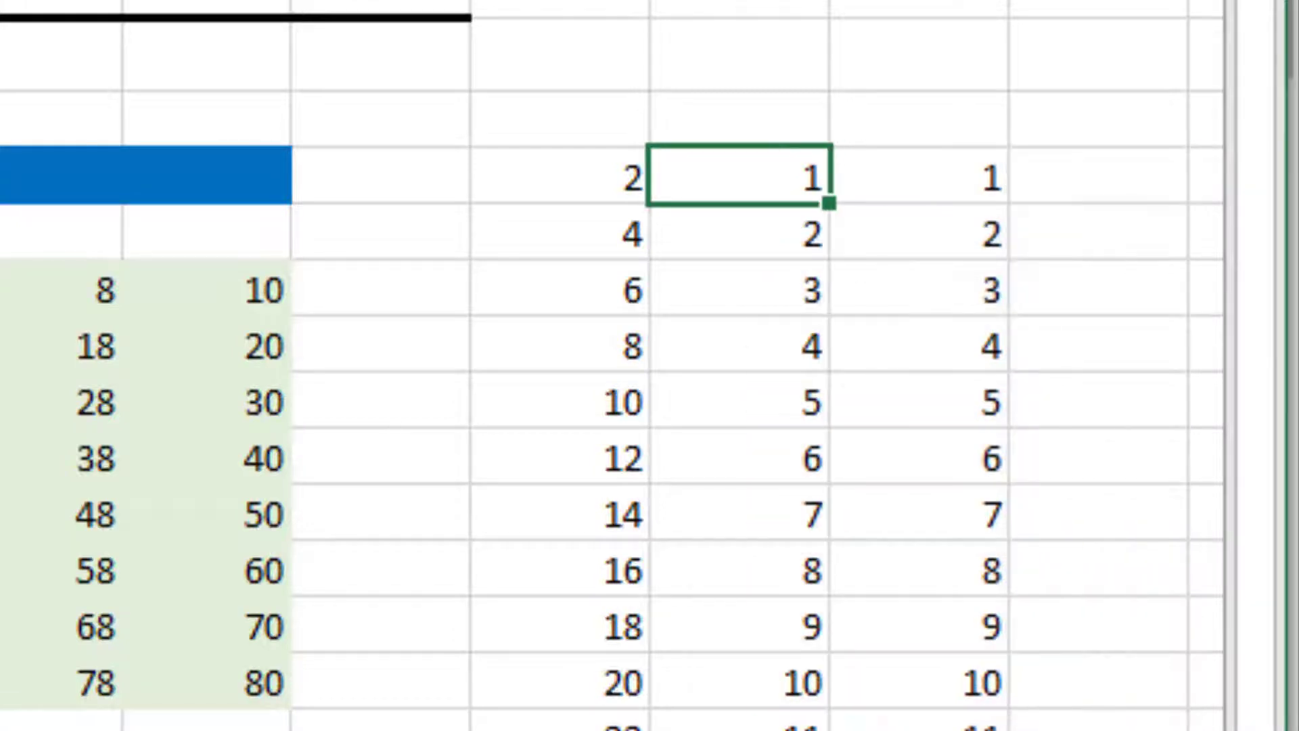
key(Left)
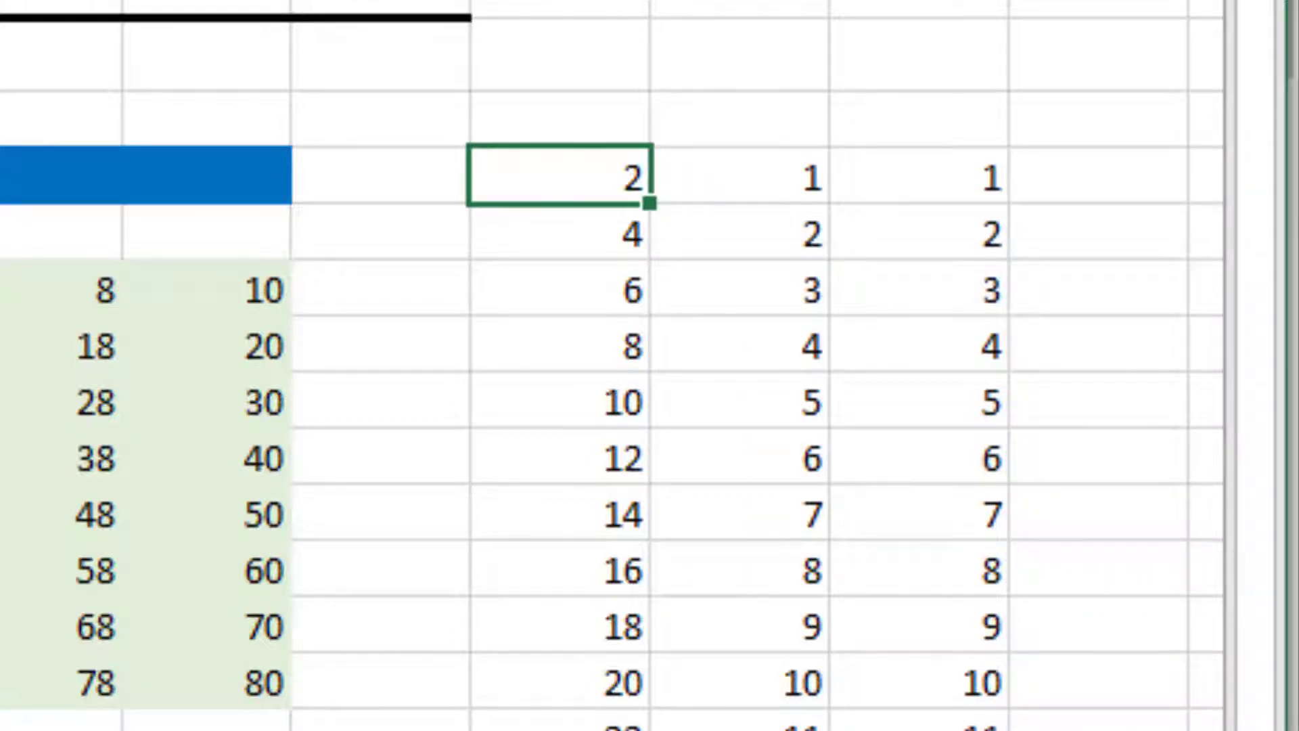
key(Down)
key(Down)
key(Down)
key(Down)
key(Down)
key(Down)
key(Down)
key(Down)
key(Down)
key(Down)
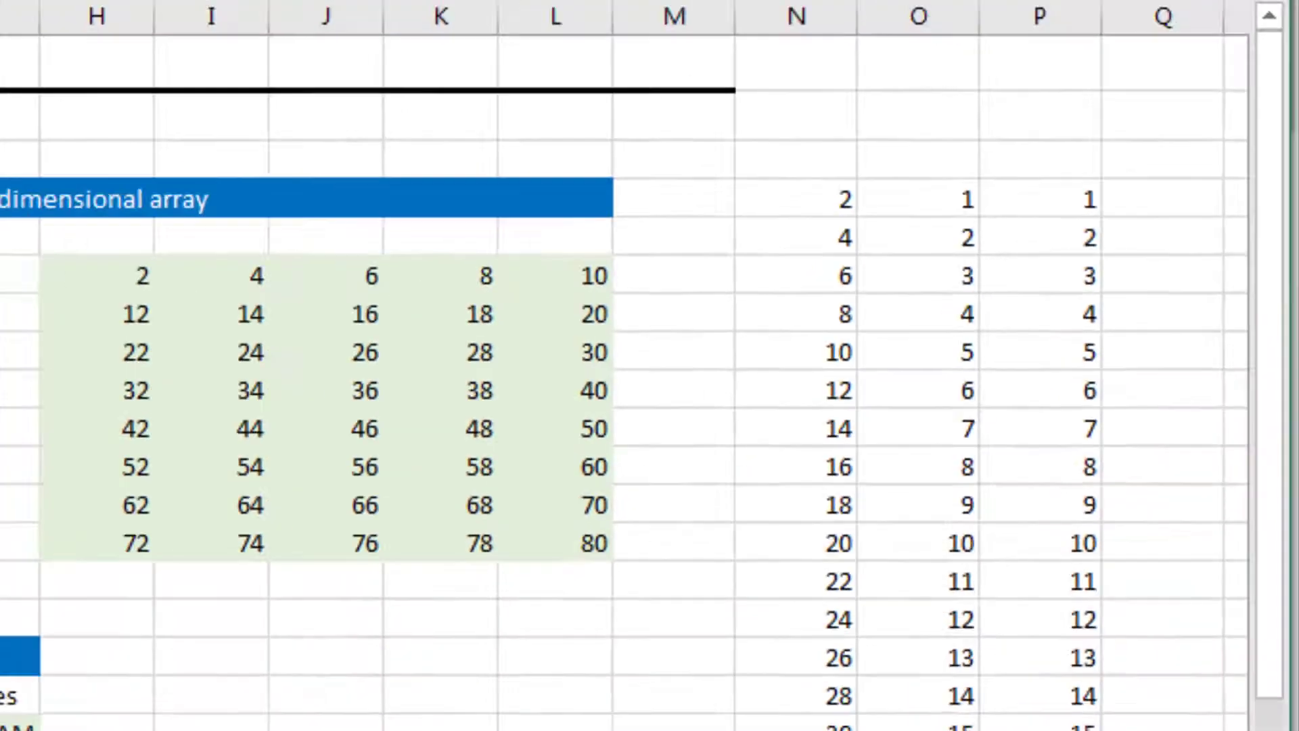
key(Home)
key(Right)
key(Right)
key(Up)
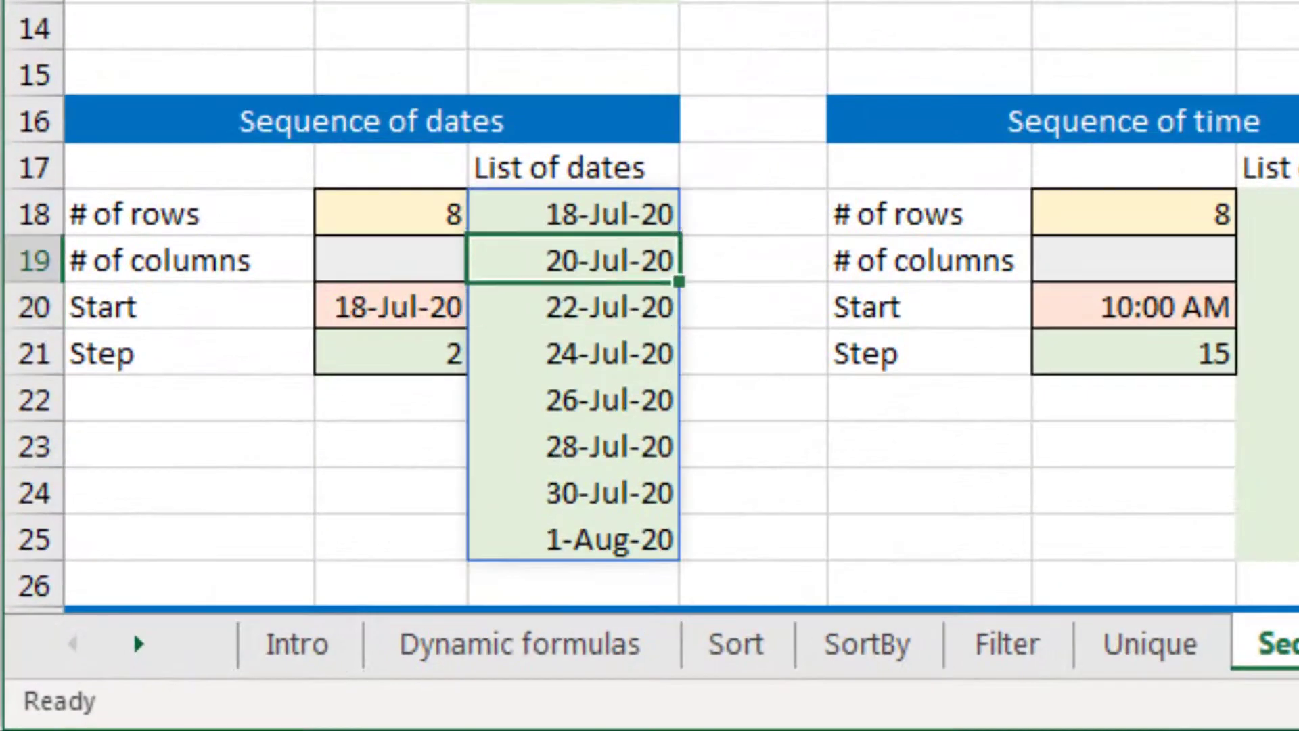
key(Up)
key(ctrl+shift+Down)
key(Delete)
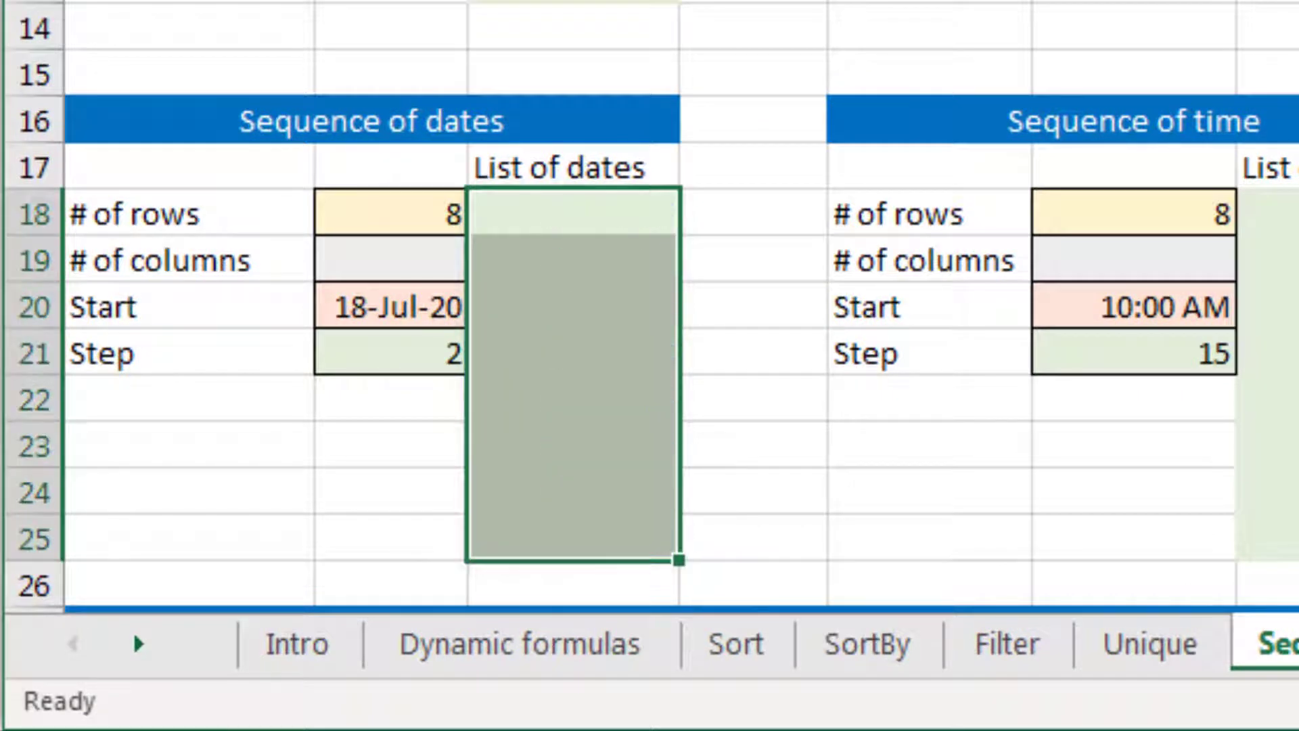
Begin a SEQUENCE formula in C18 with B18 as rows, the columns argument left empty and B20 as start
key(Left)
key(Right)
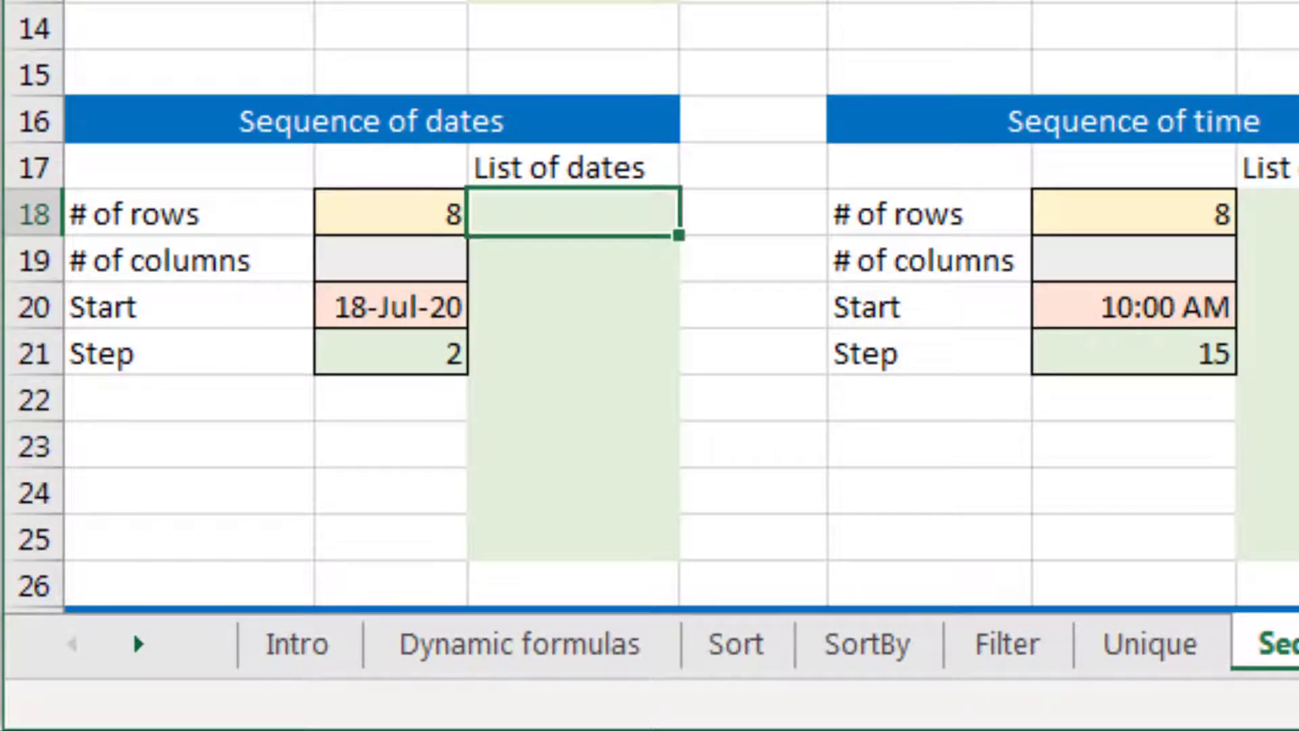
text(=sequ)
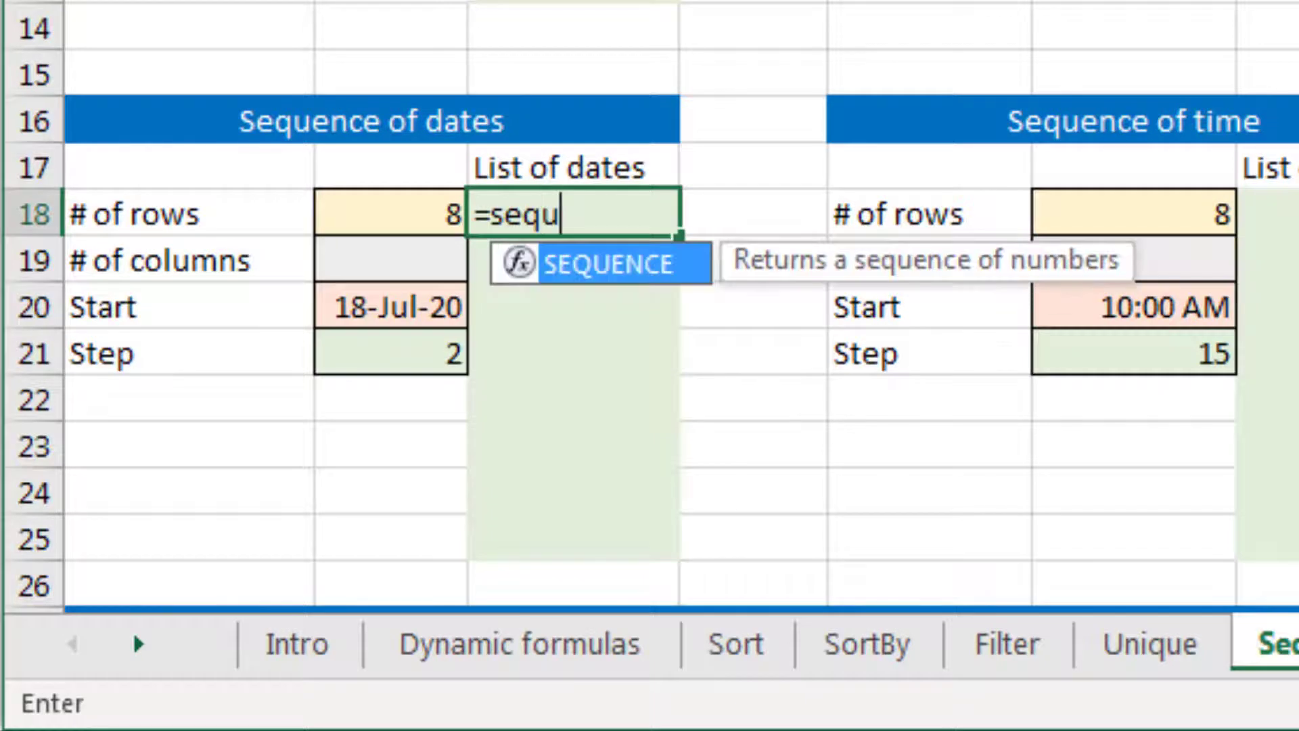
key(Tab)
key(Left)
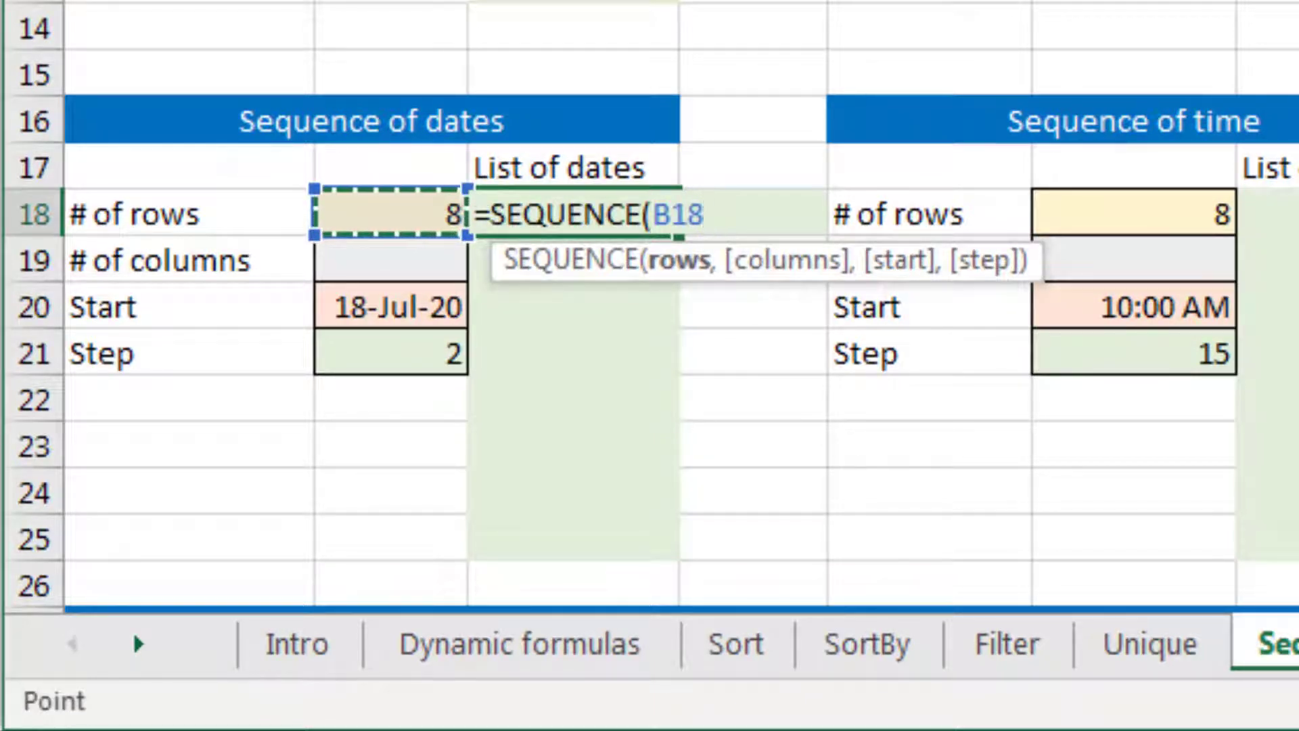
text(,)
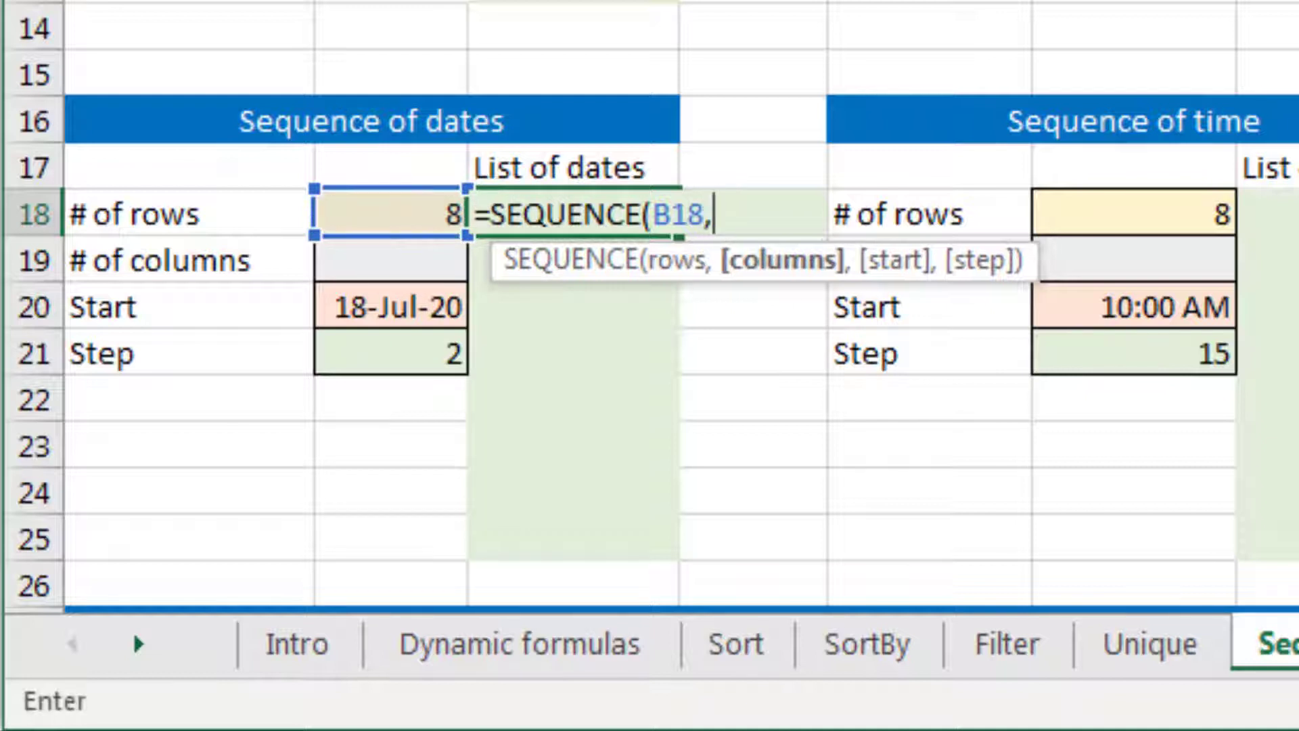
text(,)
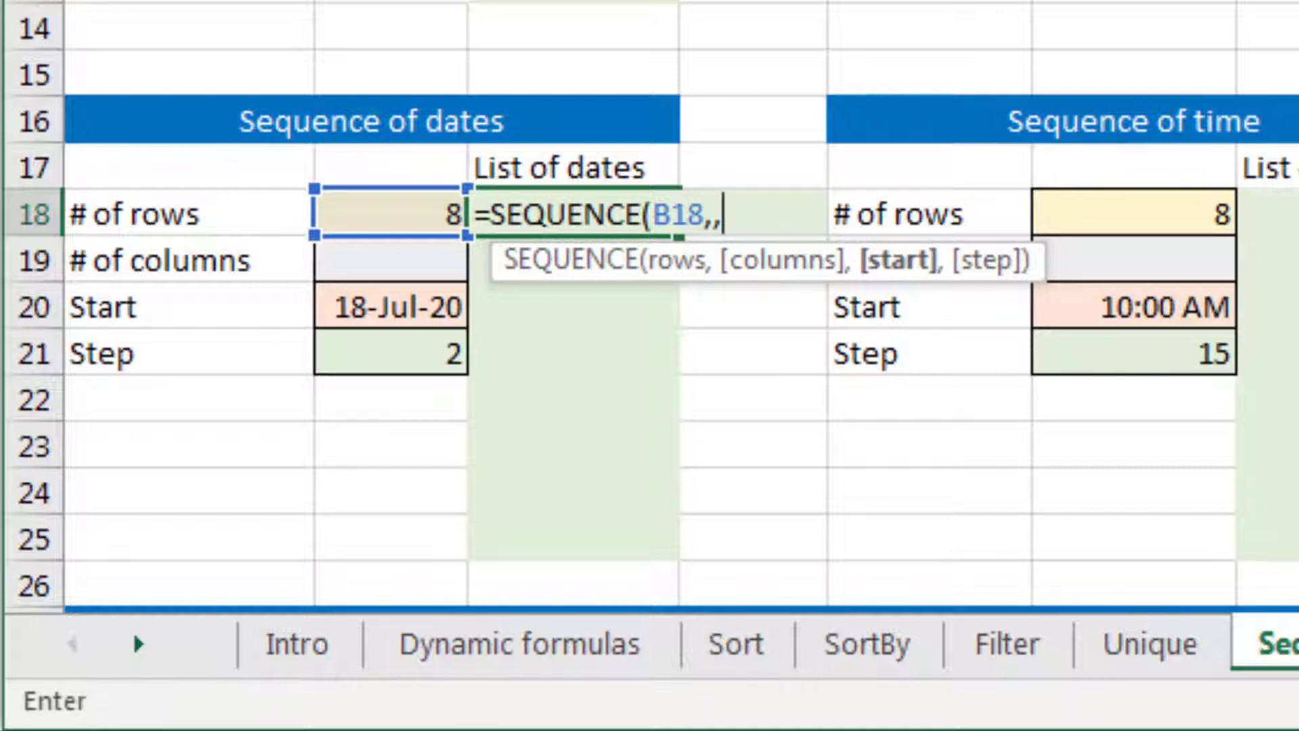
key(Down)
key(Down)
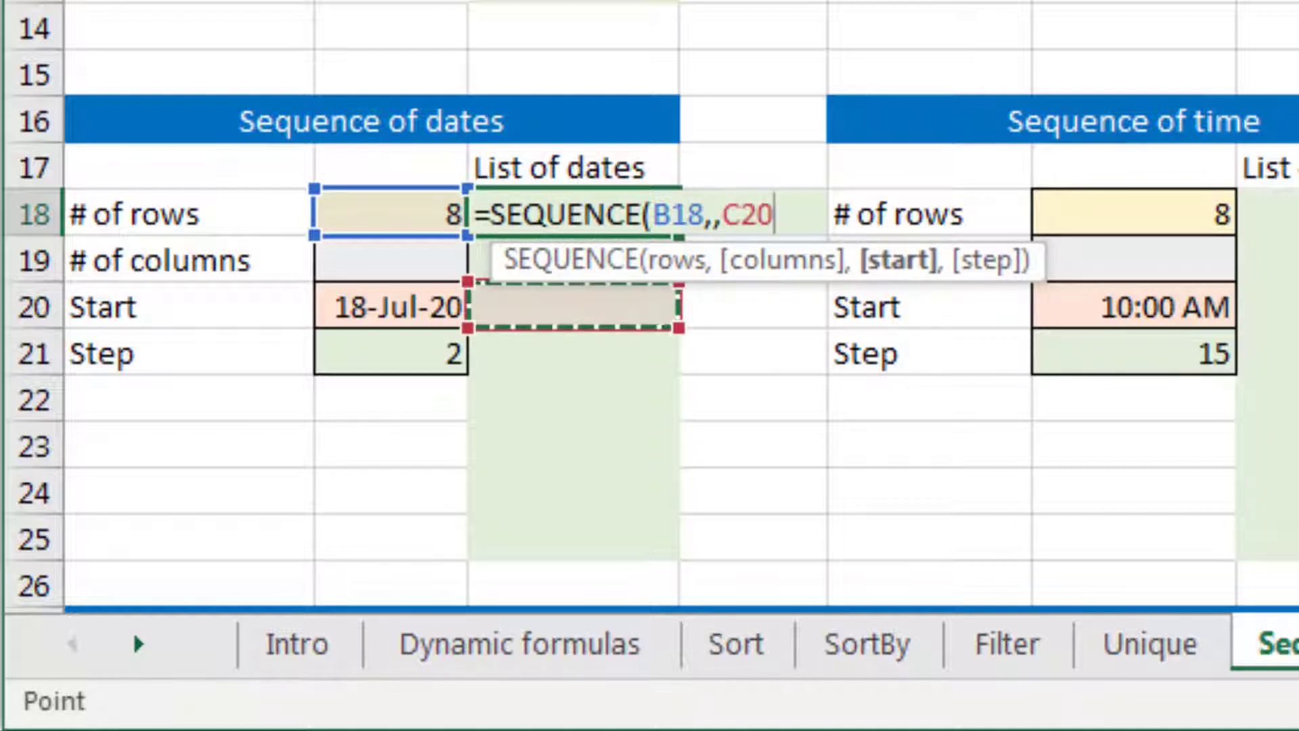
key(Left)
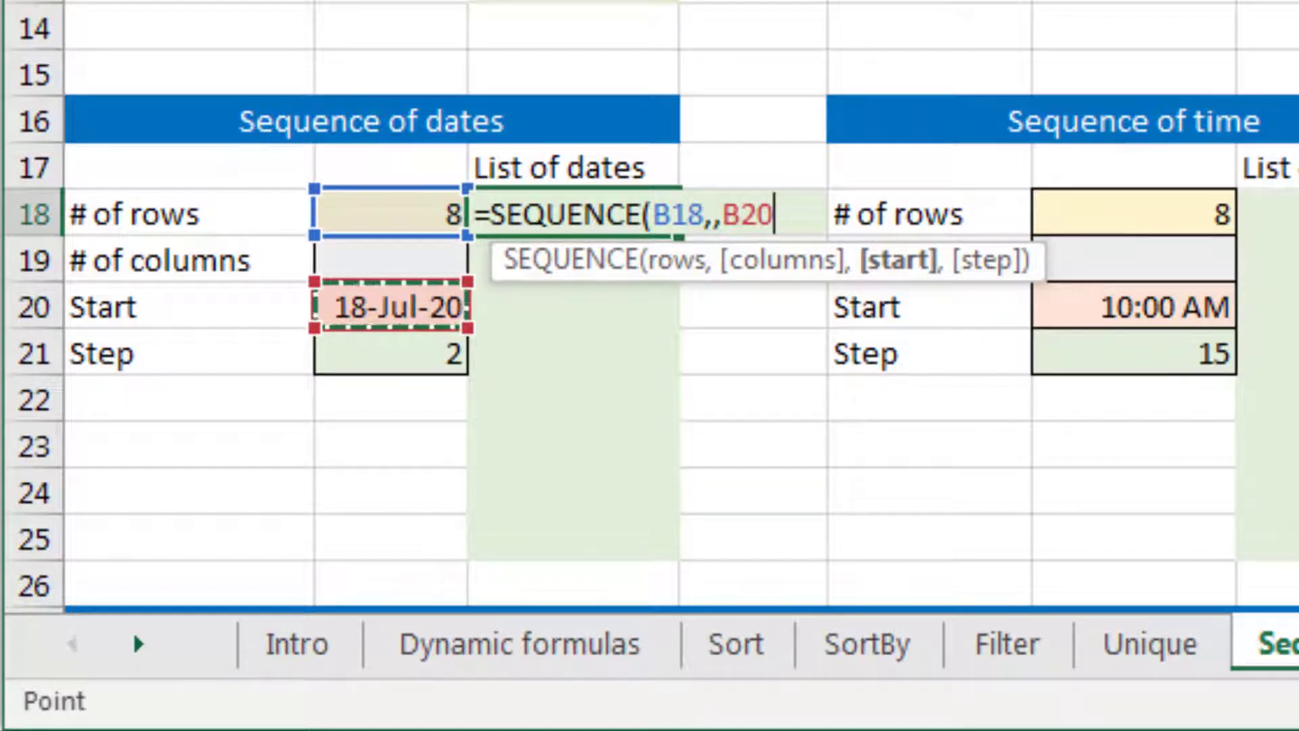
Complete the C18 formula with B21 as the step argument and enter it
text(,)
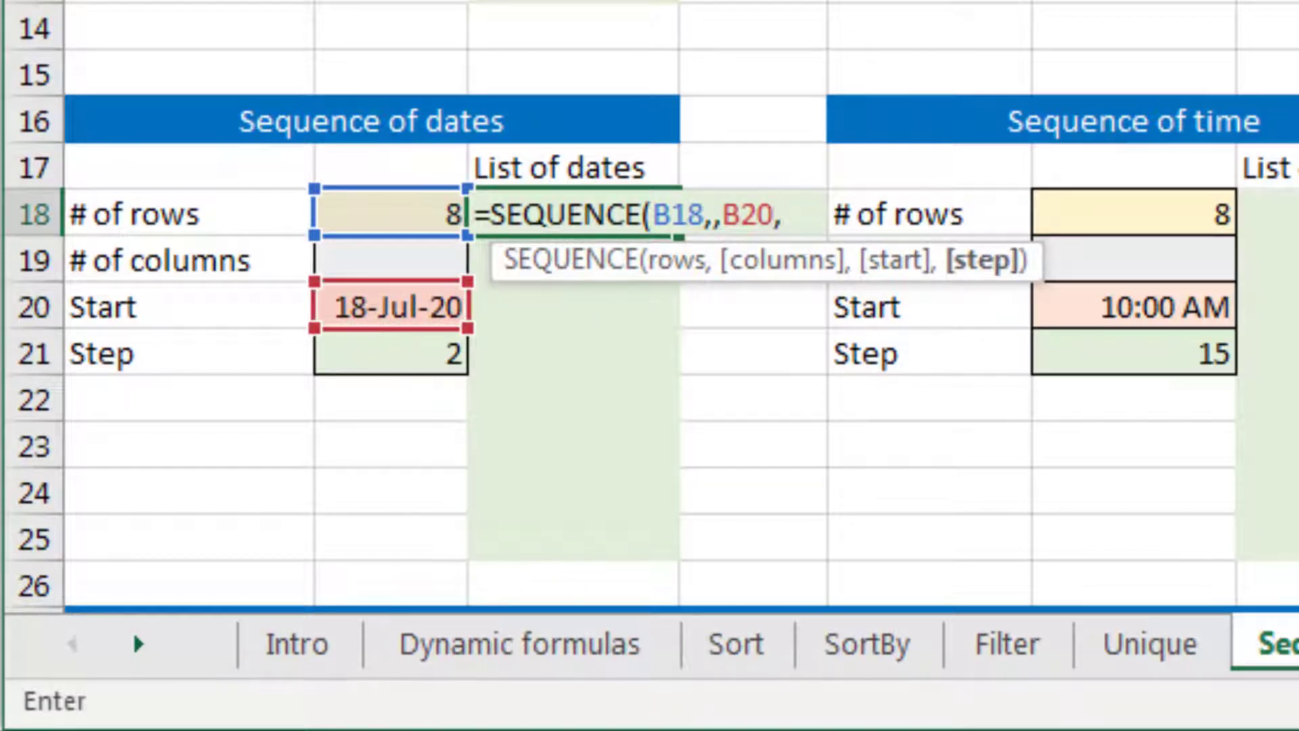
key(Down)
key(Down)
key(Down)
key(Left)
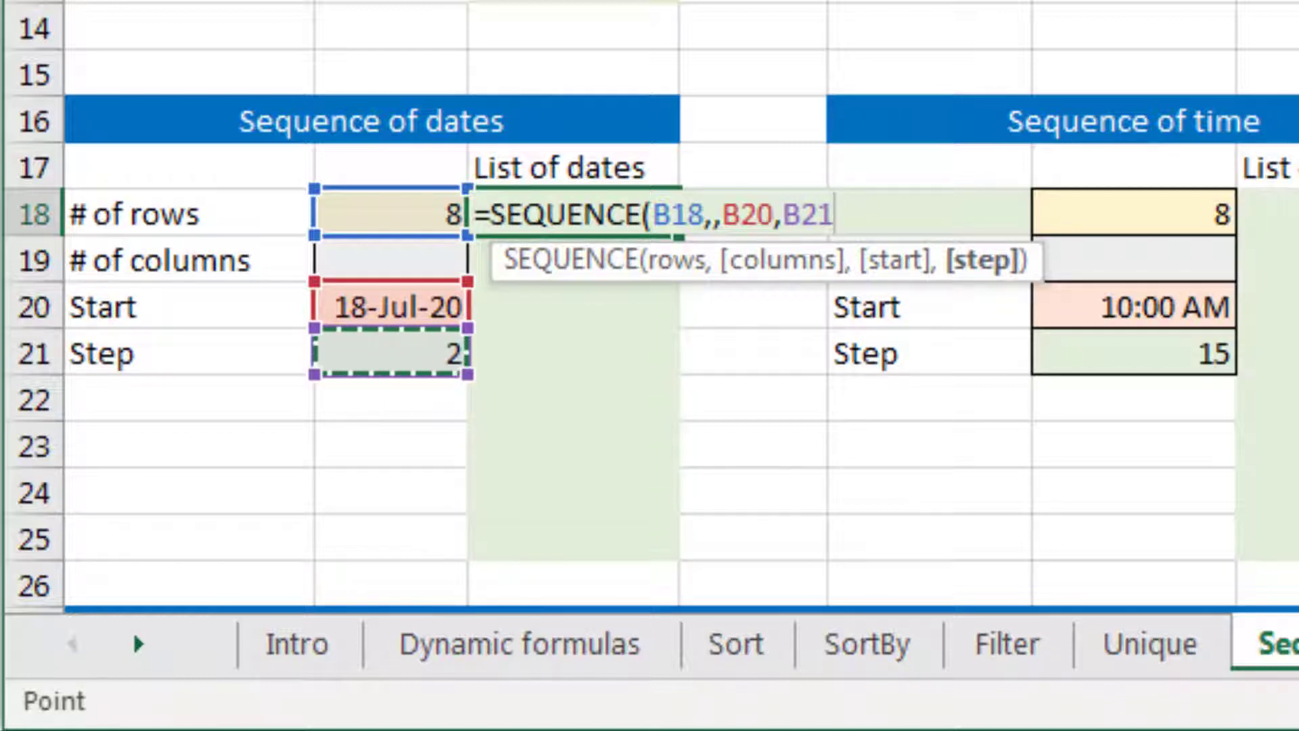
text())
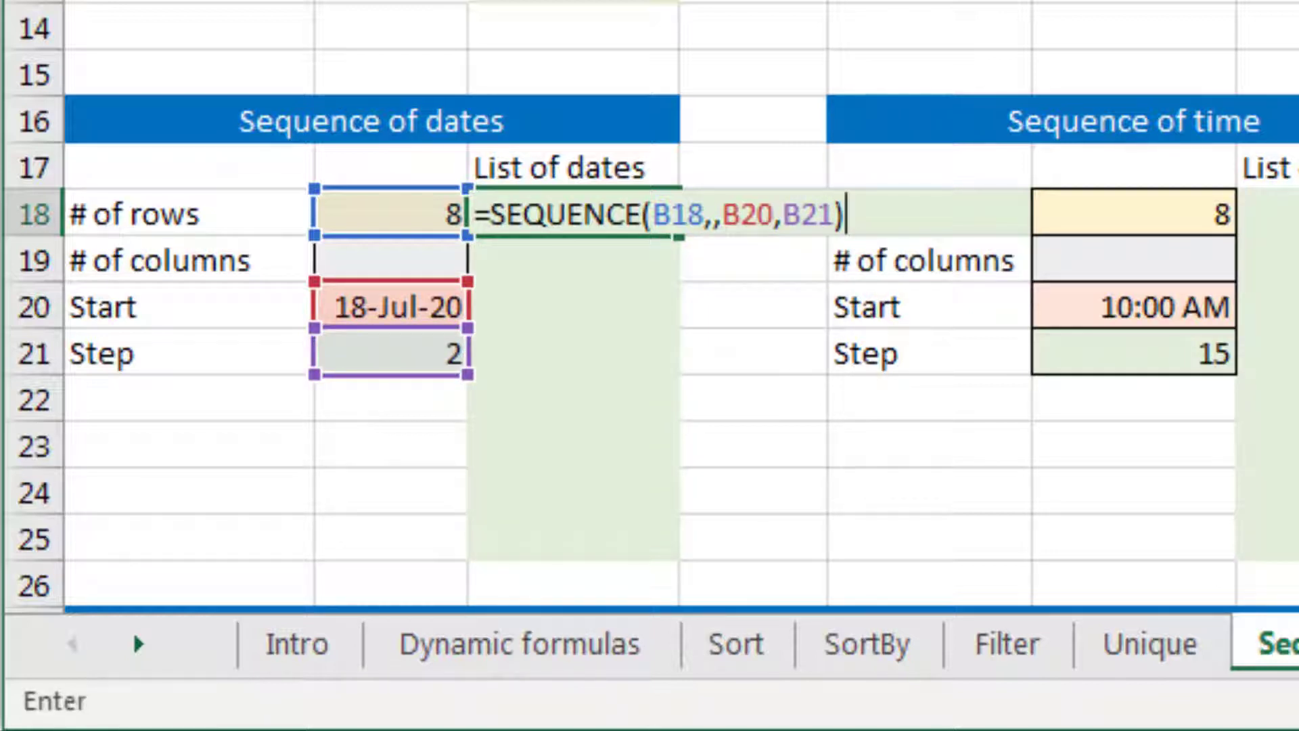
key(Return)
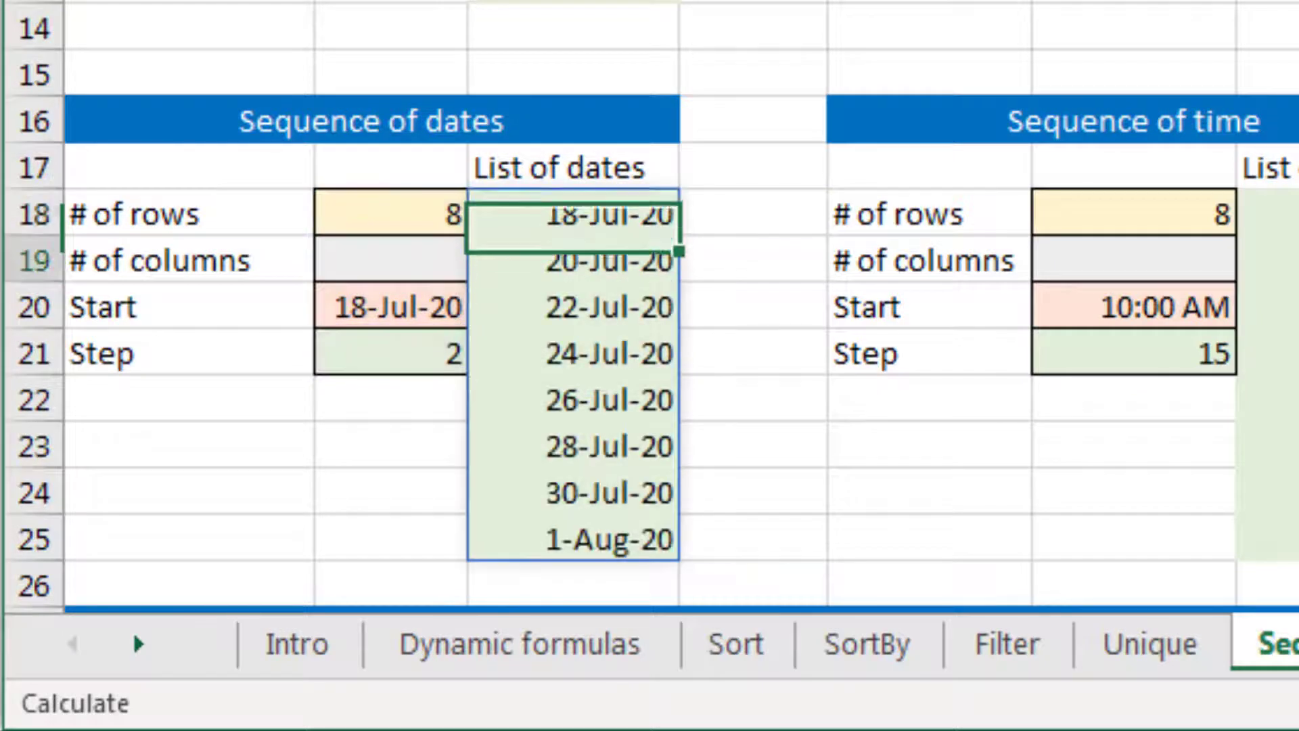
Review the spilled dates in C18:C25
key(Down)
key(Down)
key(Down)
key(Down)
key(Down)
key(Down)
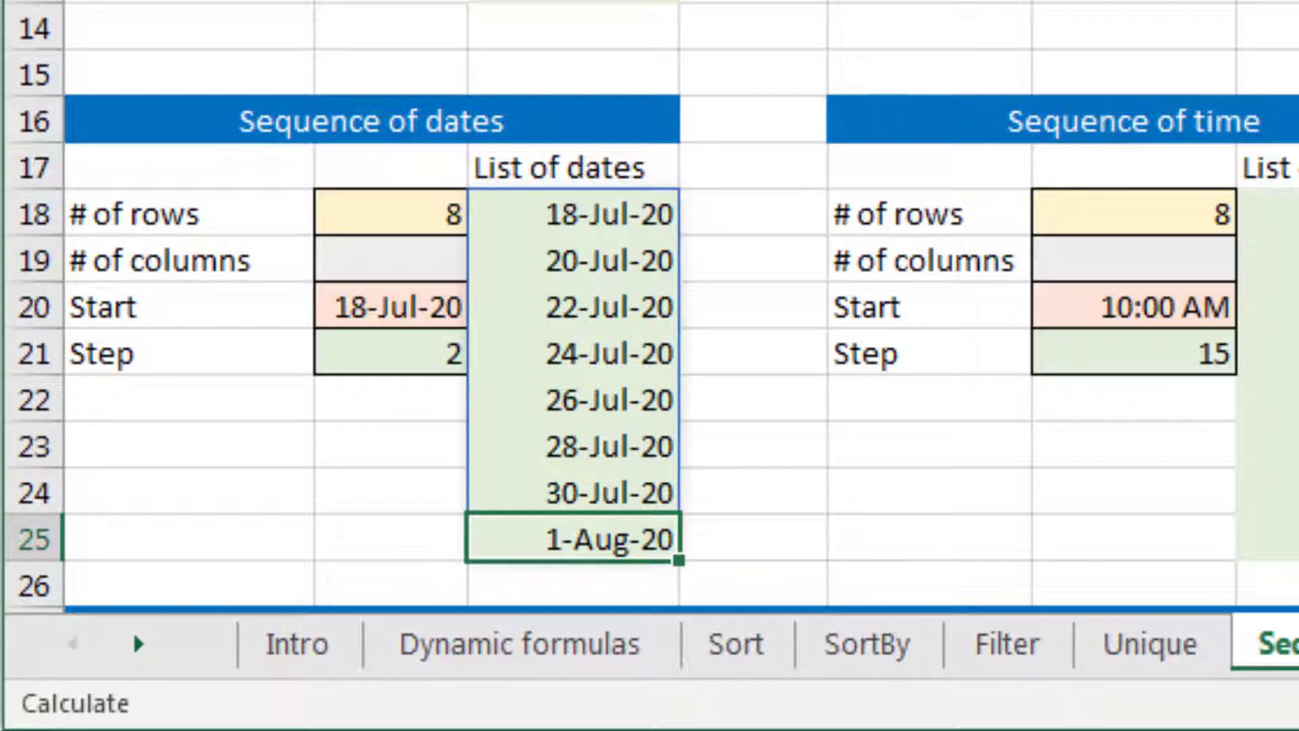
key(Up)
key(Up)
key(Up)
key(Up)
key(Up)
key(Up)
key(Up)
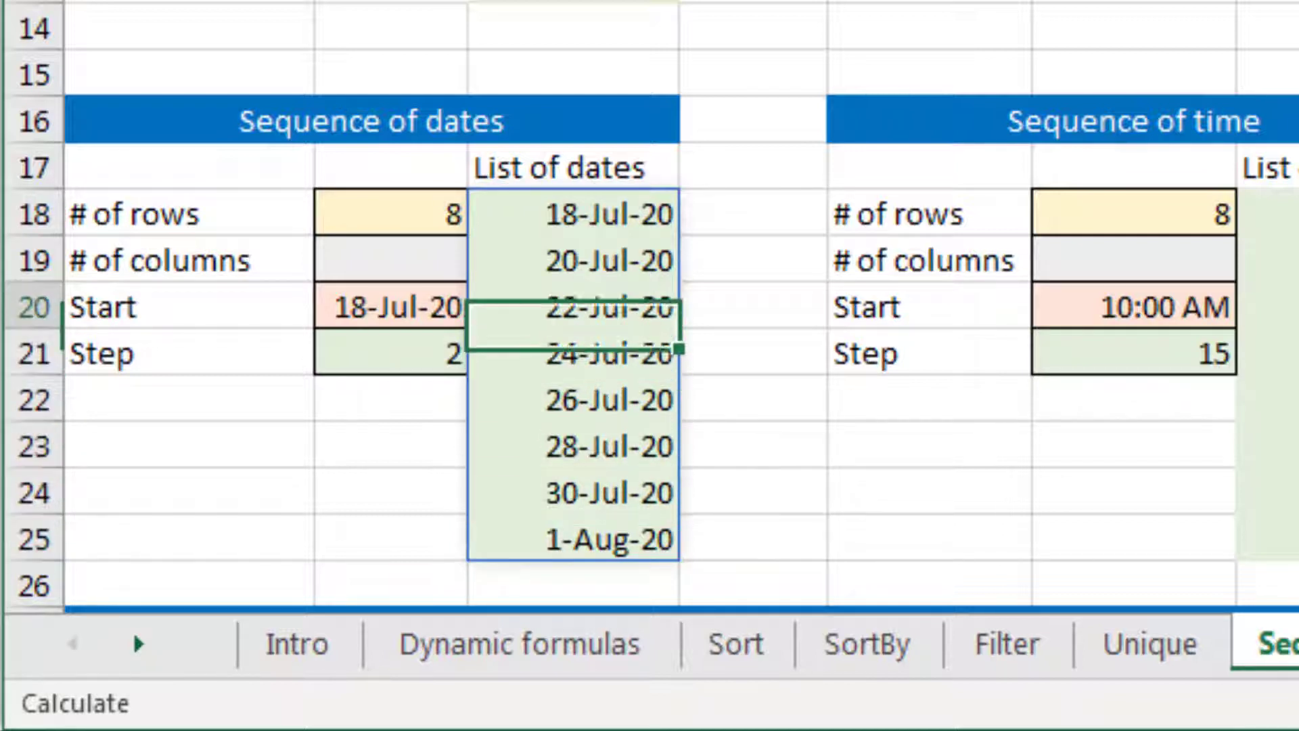
Delete the existing formula in G18 that produces the time list of the Sequence of time section
key(Right)
key(Right)
key(Right)
key(Right)
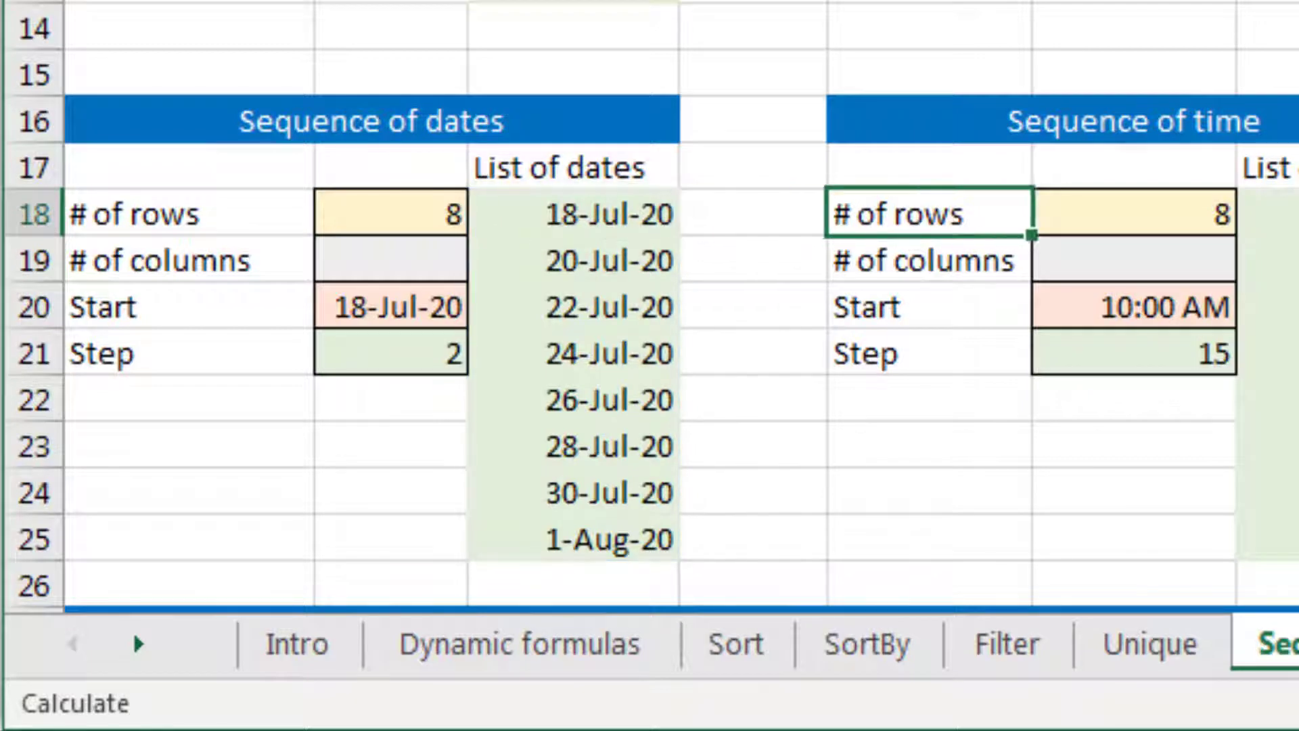
key(Left)
key(Down)
key(Down)
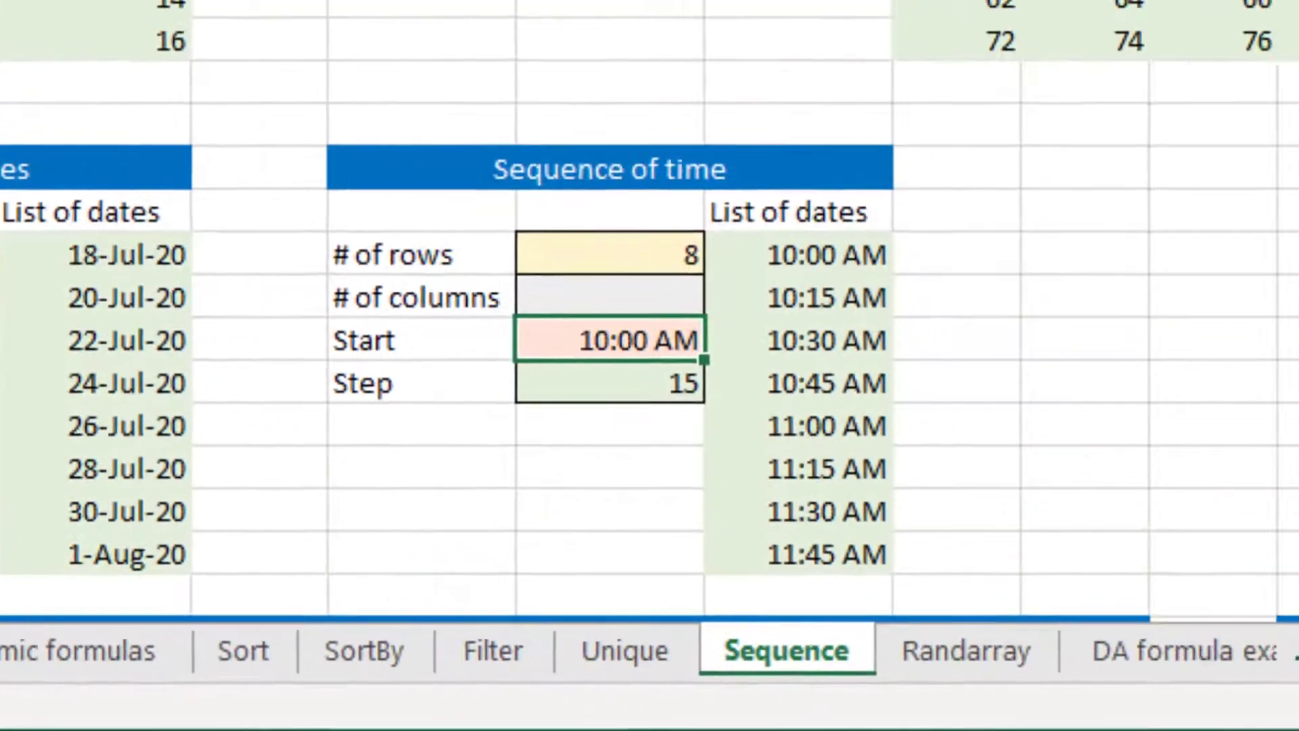
key(Right)
key(Up)
key(Up)
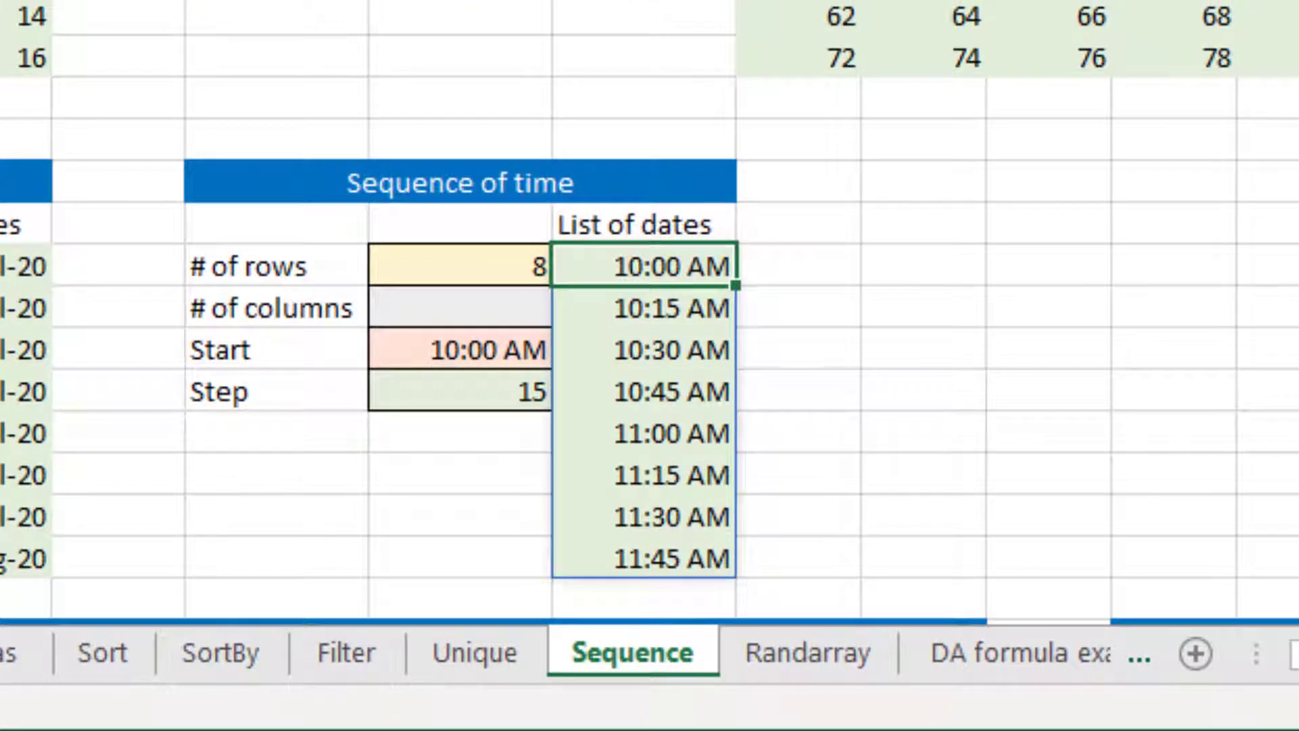
key(Delete)
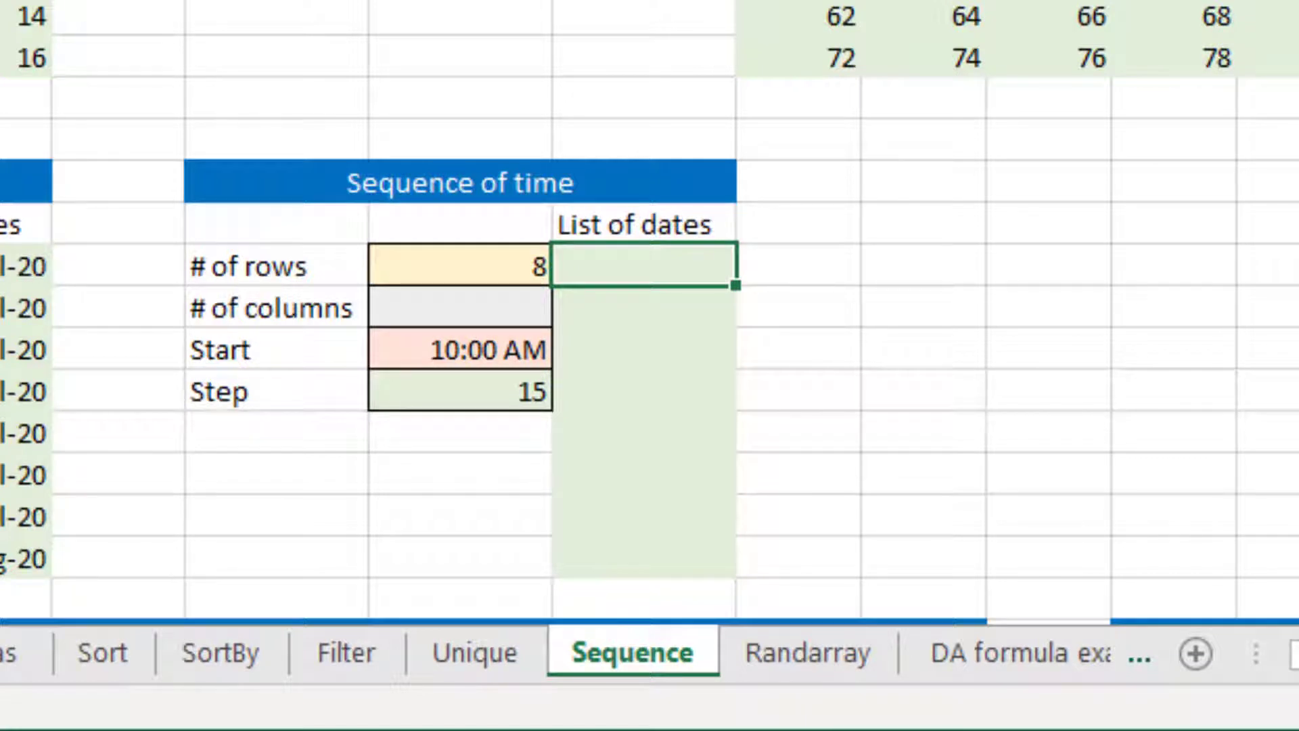
Begin a SEQUENCE formula in G18 with F18 as rows and the columns argument left empty
key(Down)
key(ctrl+Down)
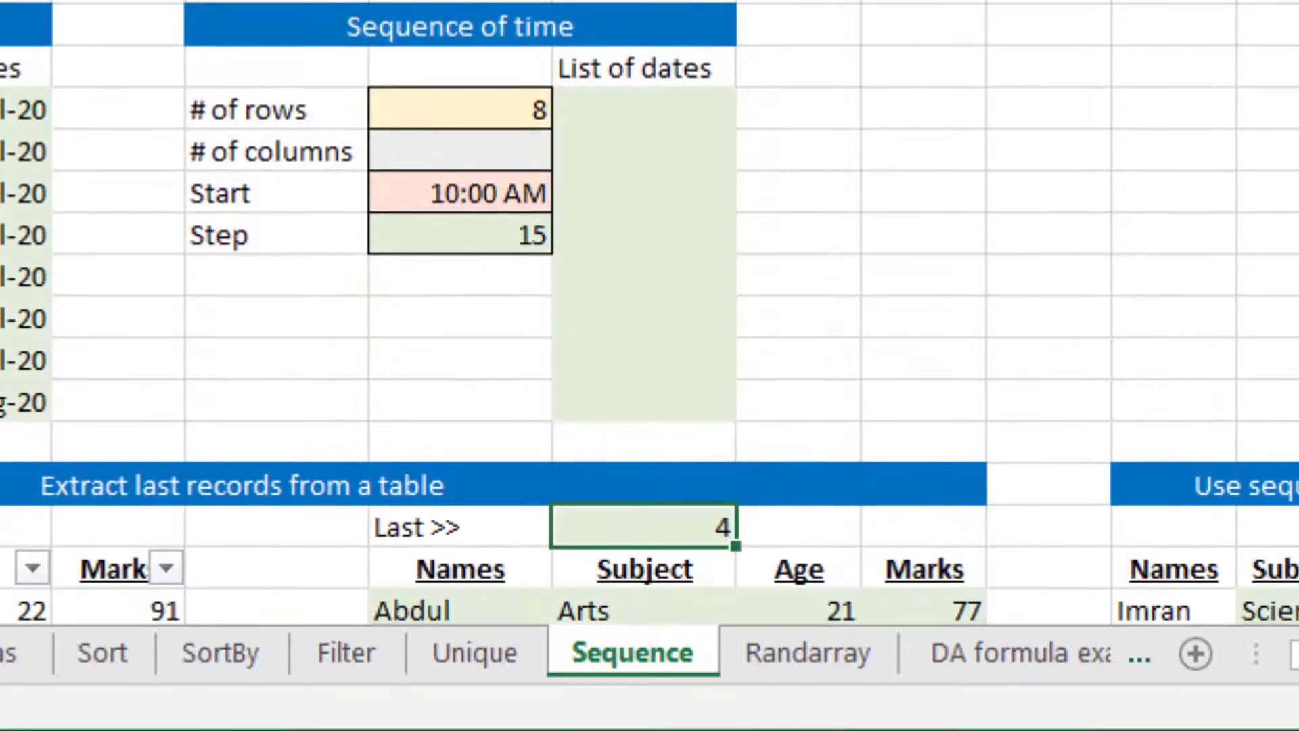
key(ctrl+Up)
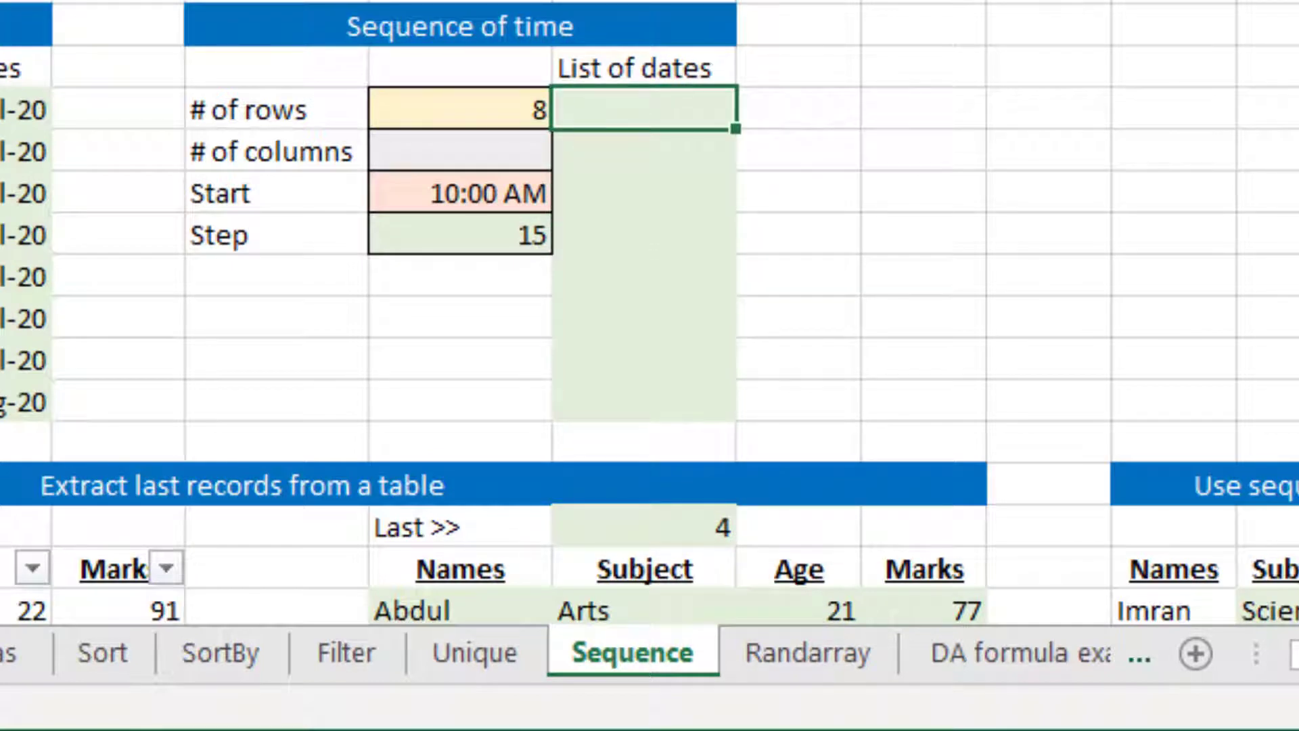
text(=seque)
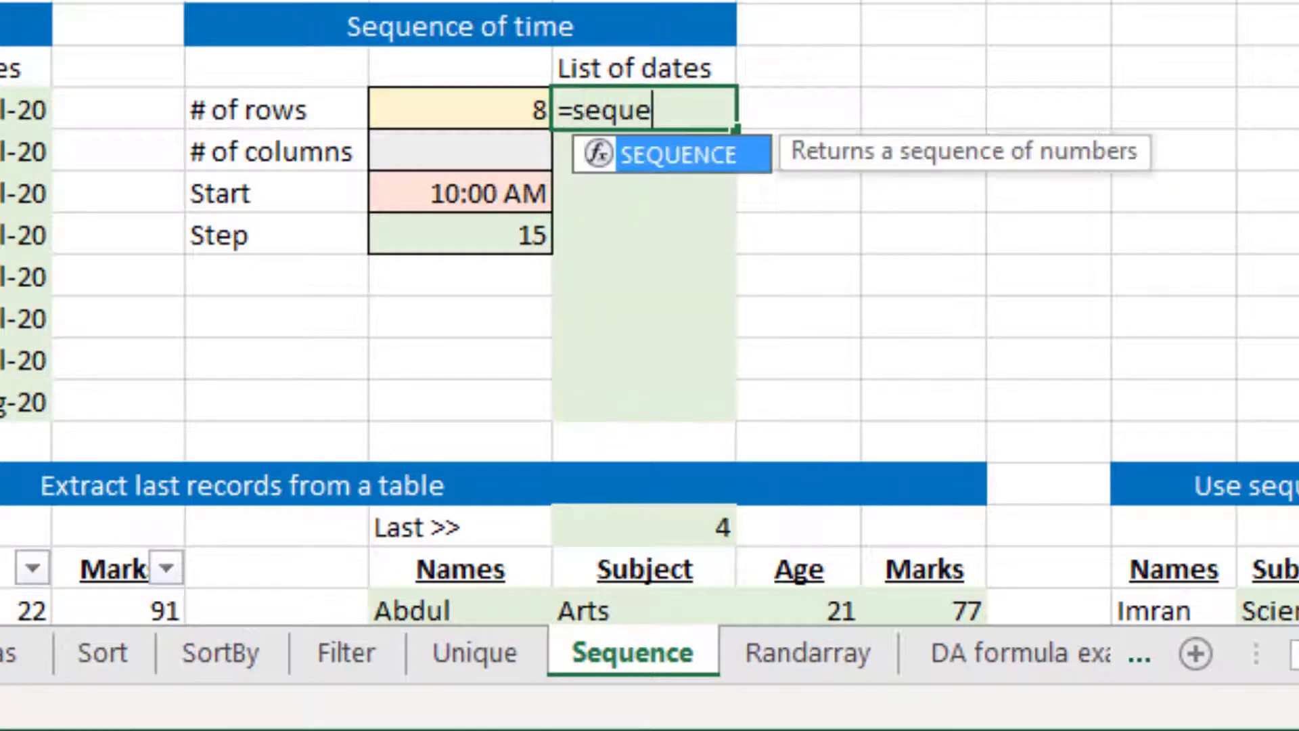
key(Tab)
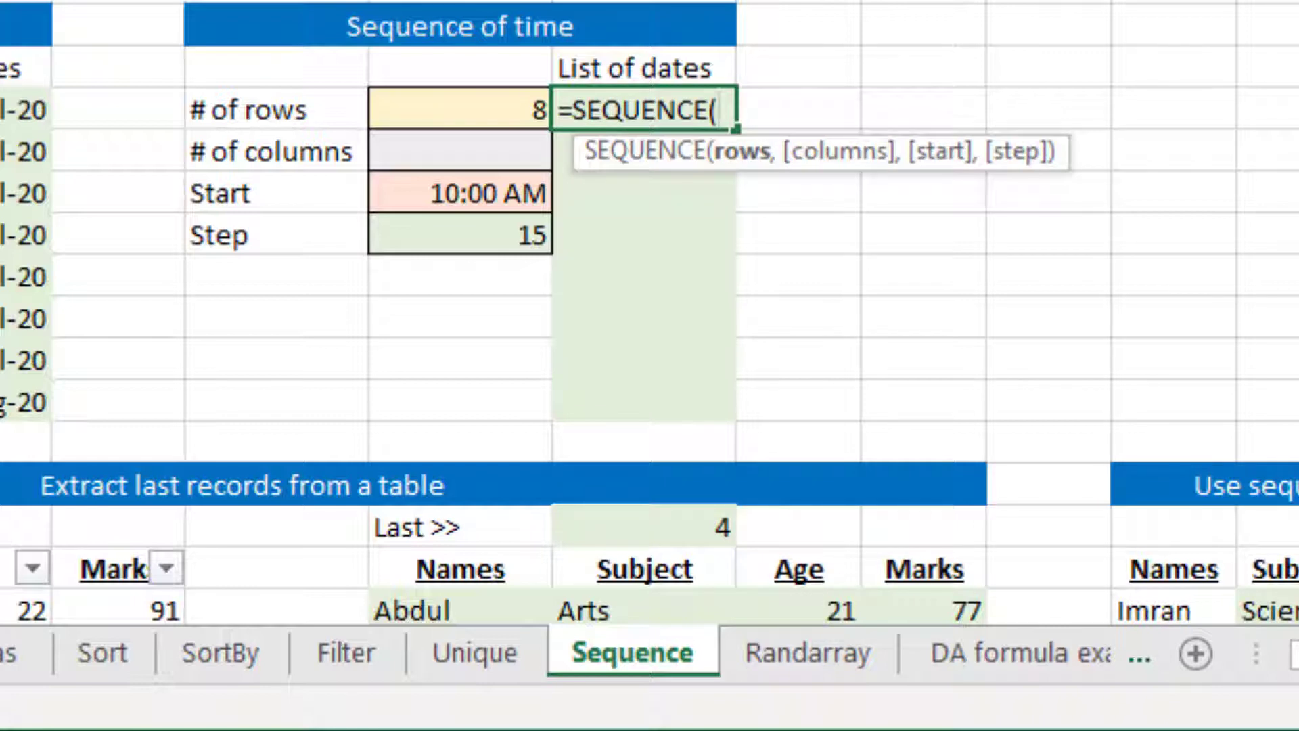
key(Left)
text(,)
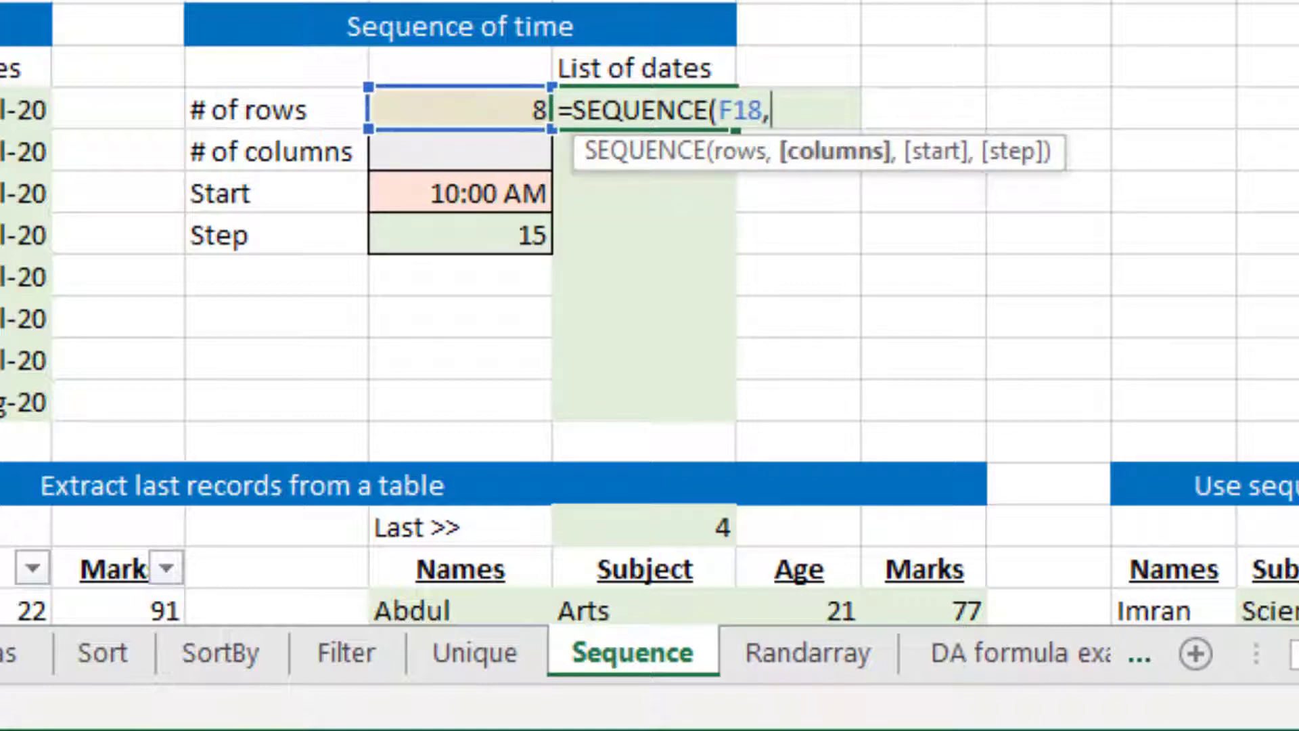
text(,)
key(Down)
key(Down)
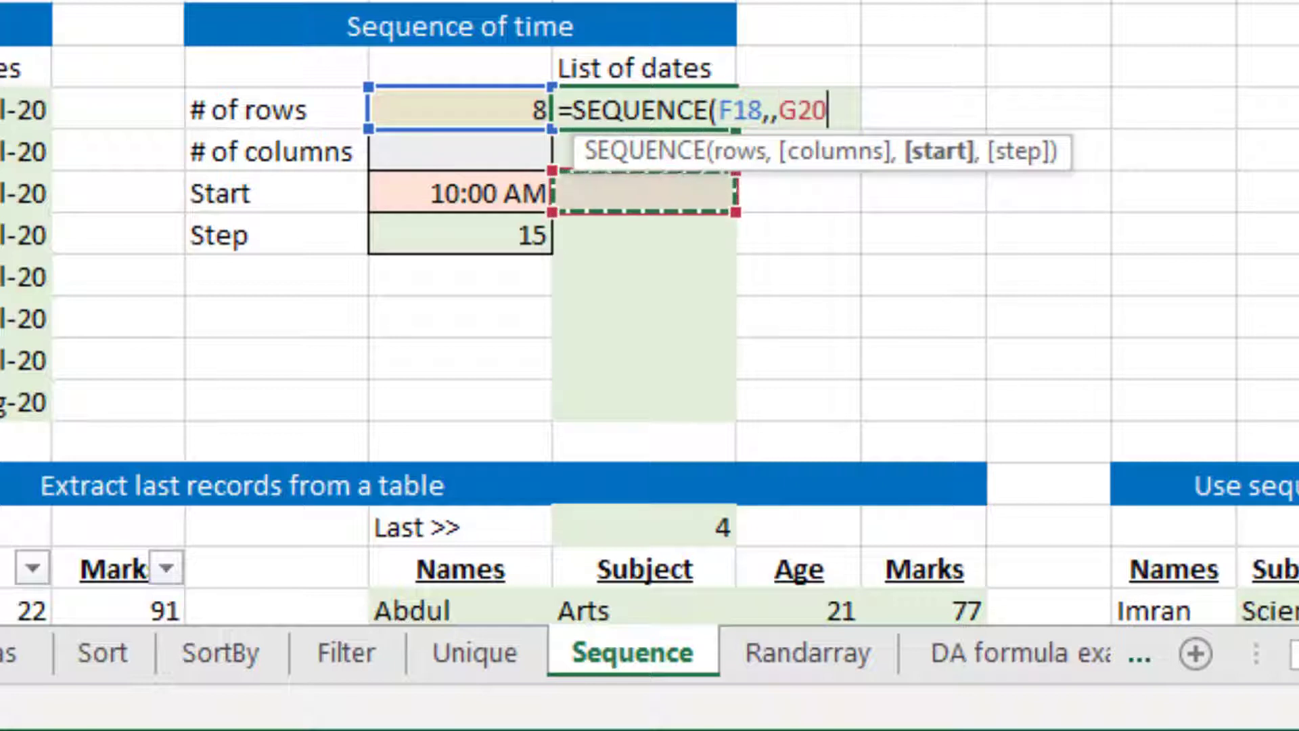
key(Left)
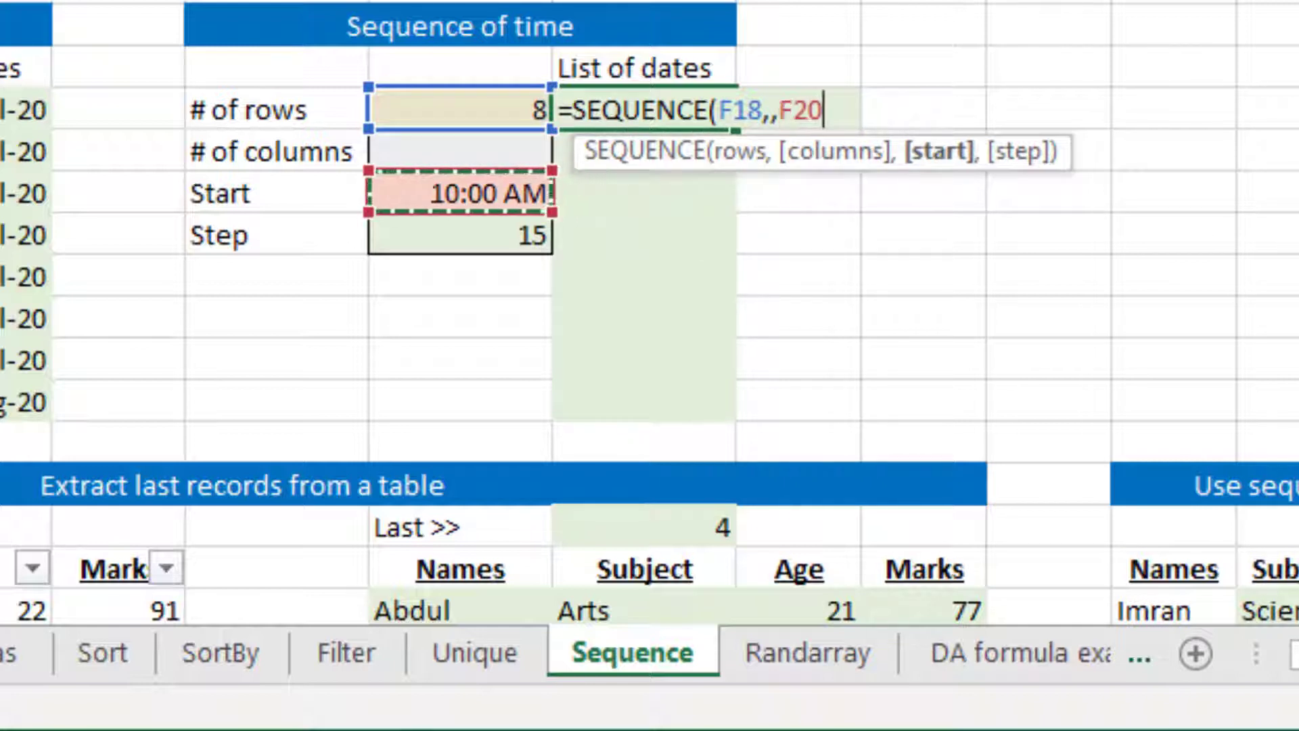
key(BackSpace)
key(BackSpace)
key(BackSpace)
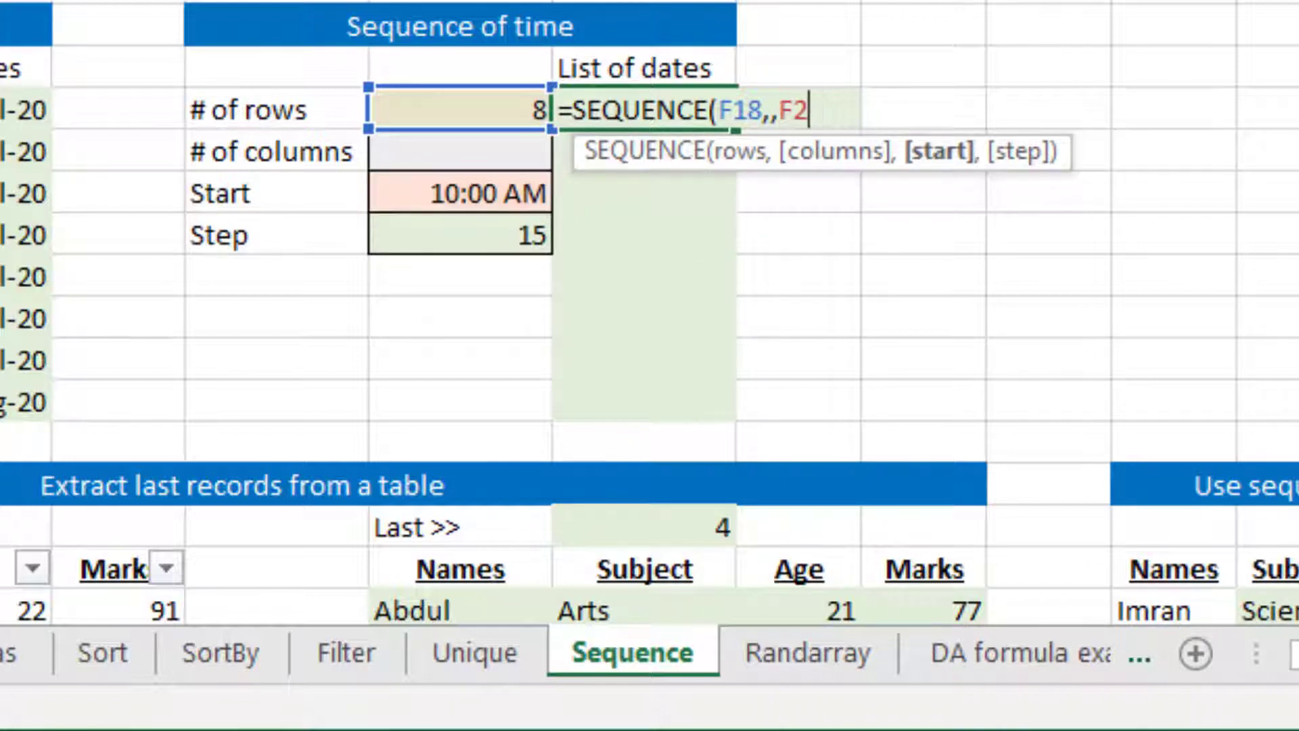
Use MINUTE(F20) as the start argument of the SEQUENCE formula in G18
text(minu)
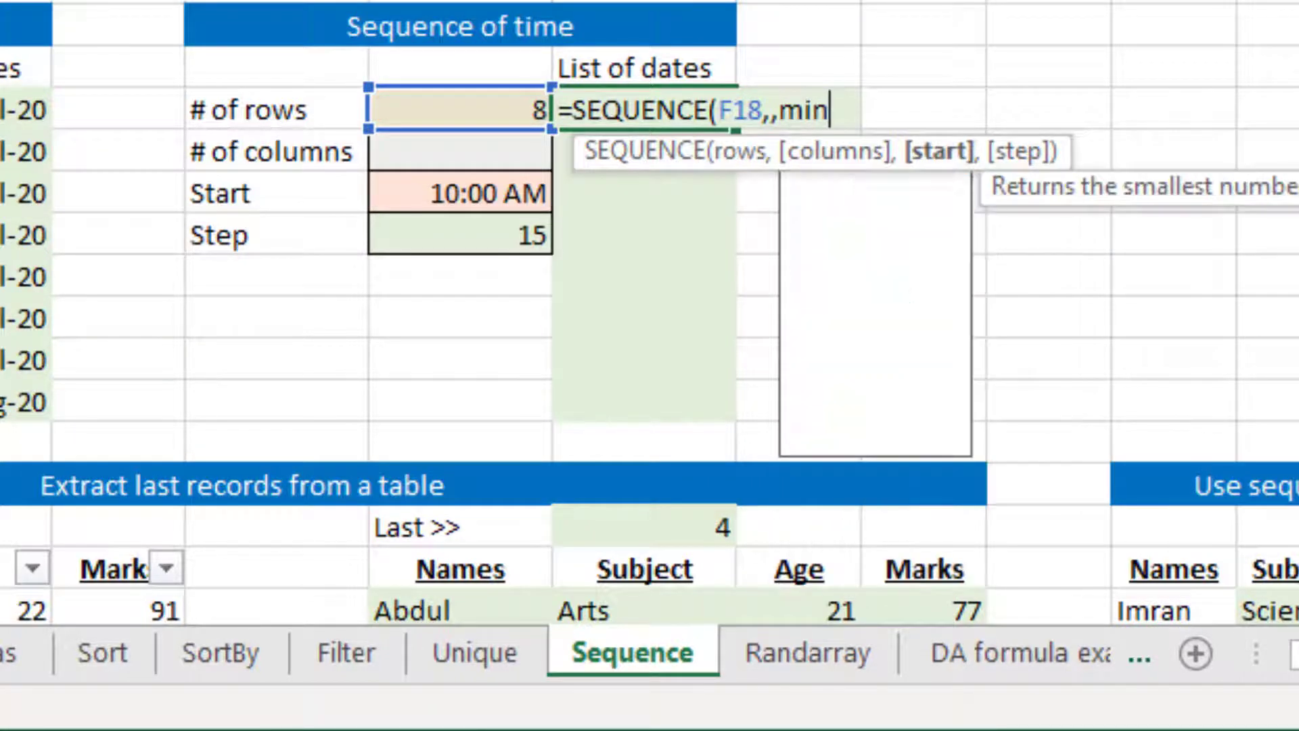
key(Tab)
key(Down)
key(Down)
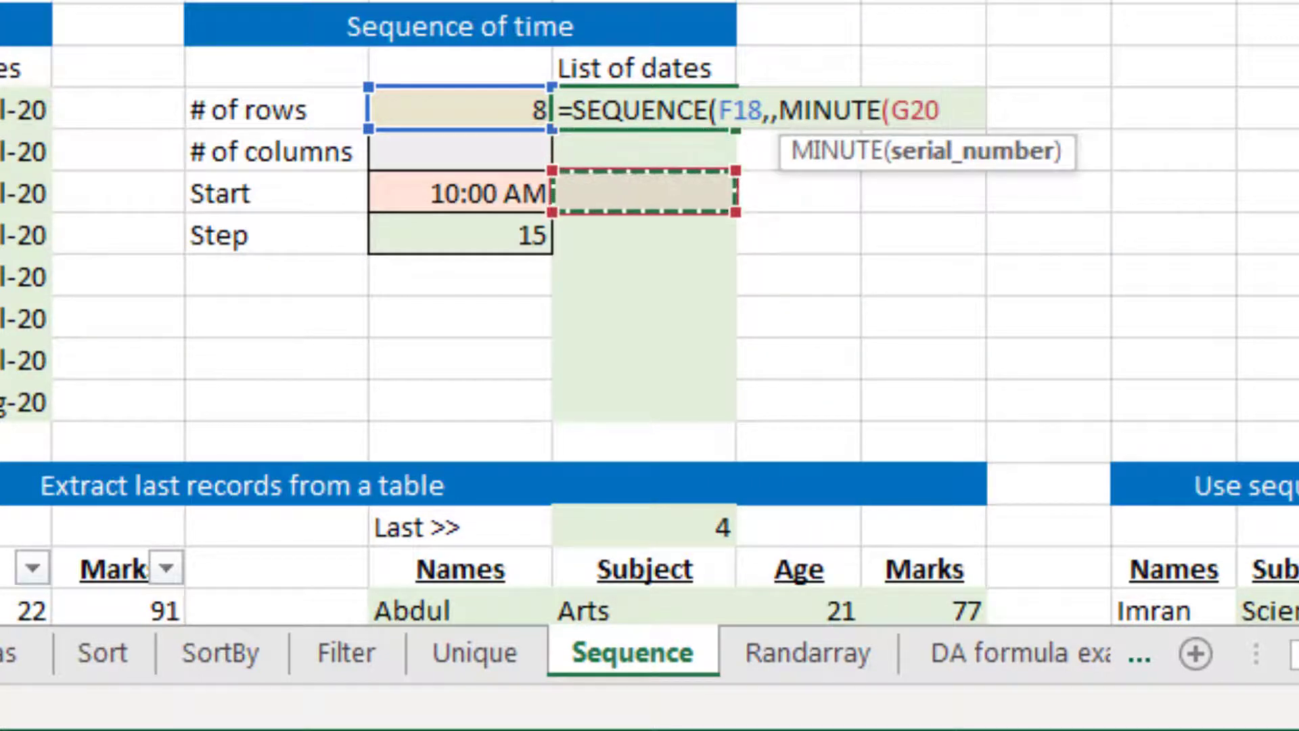
key(Left)
text(),)
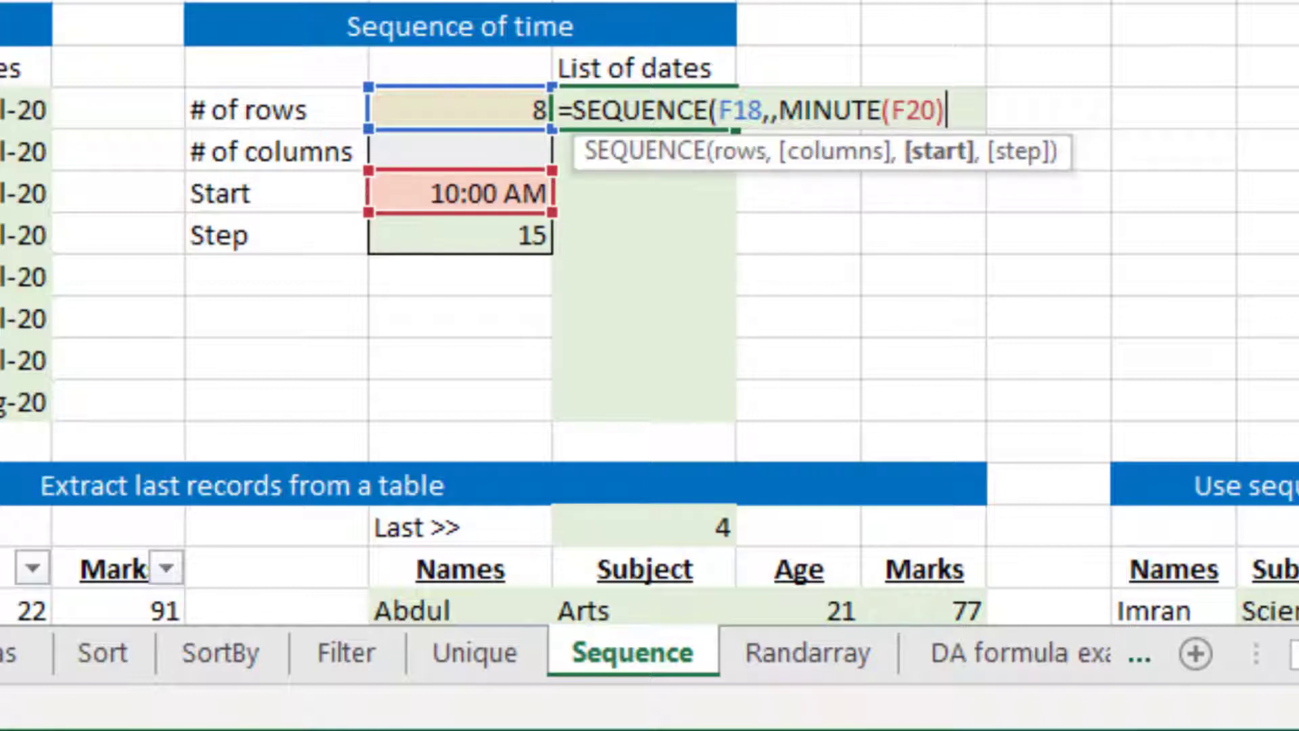
Complete the G18 formula with F21 as the step argument and enter it
key(Down)
key(Down)
key(Down)
key(Left)
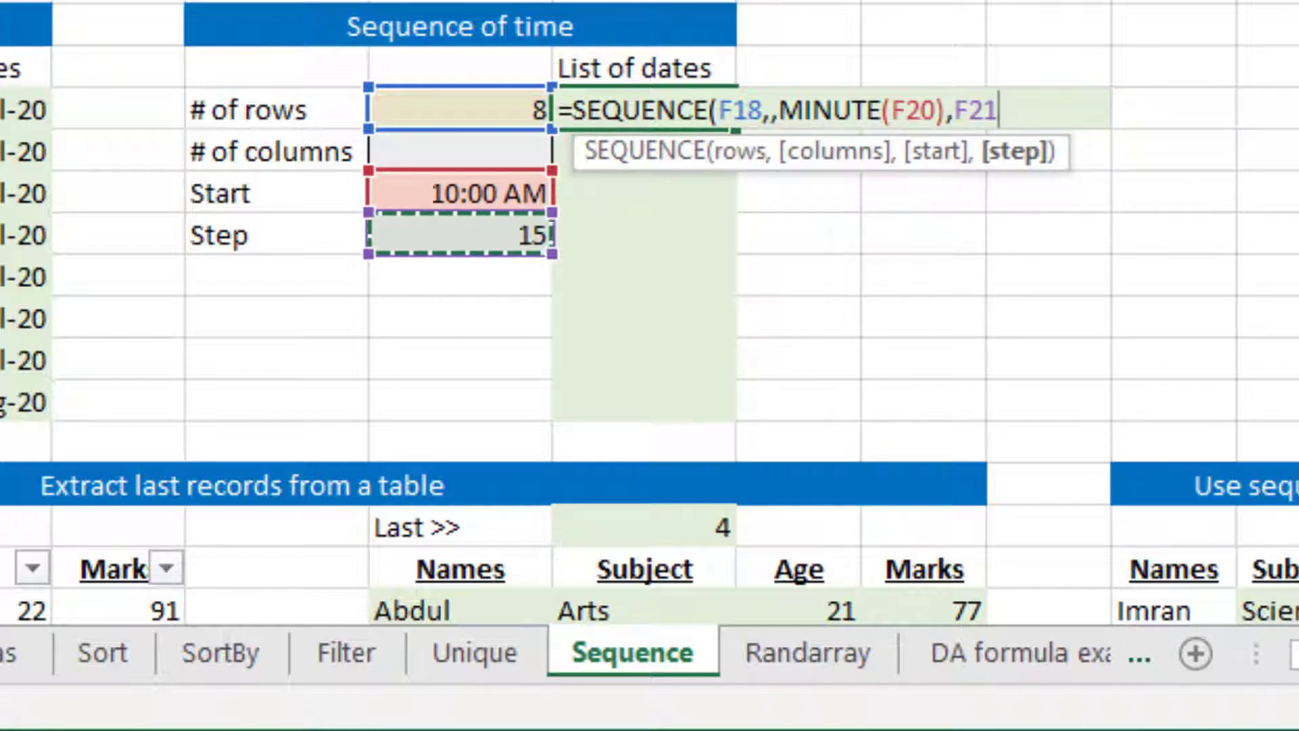
text())
key(ctrl+Return)
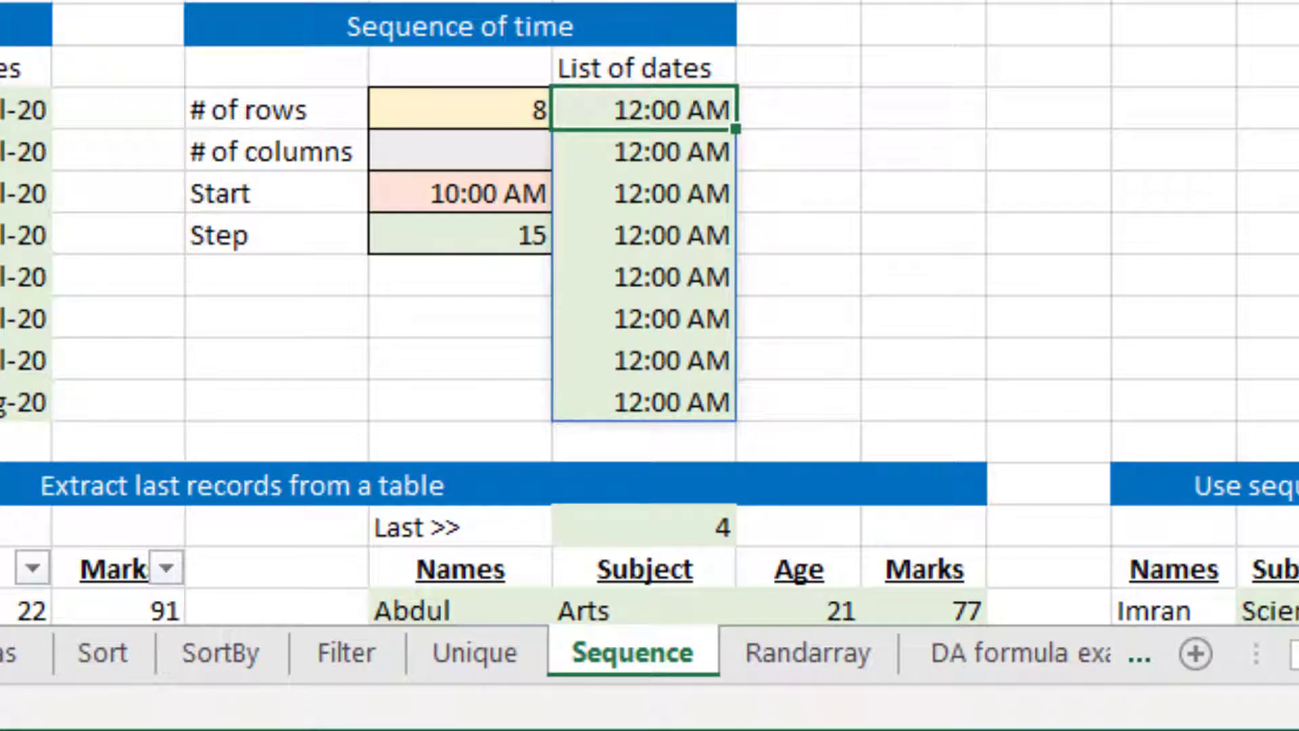
Edit the G18 formula to place the TIME function in front of SEQUENCE
key(F2)
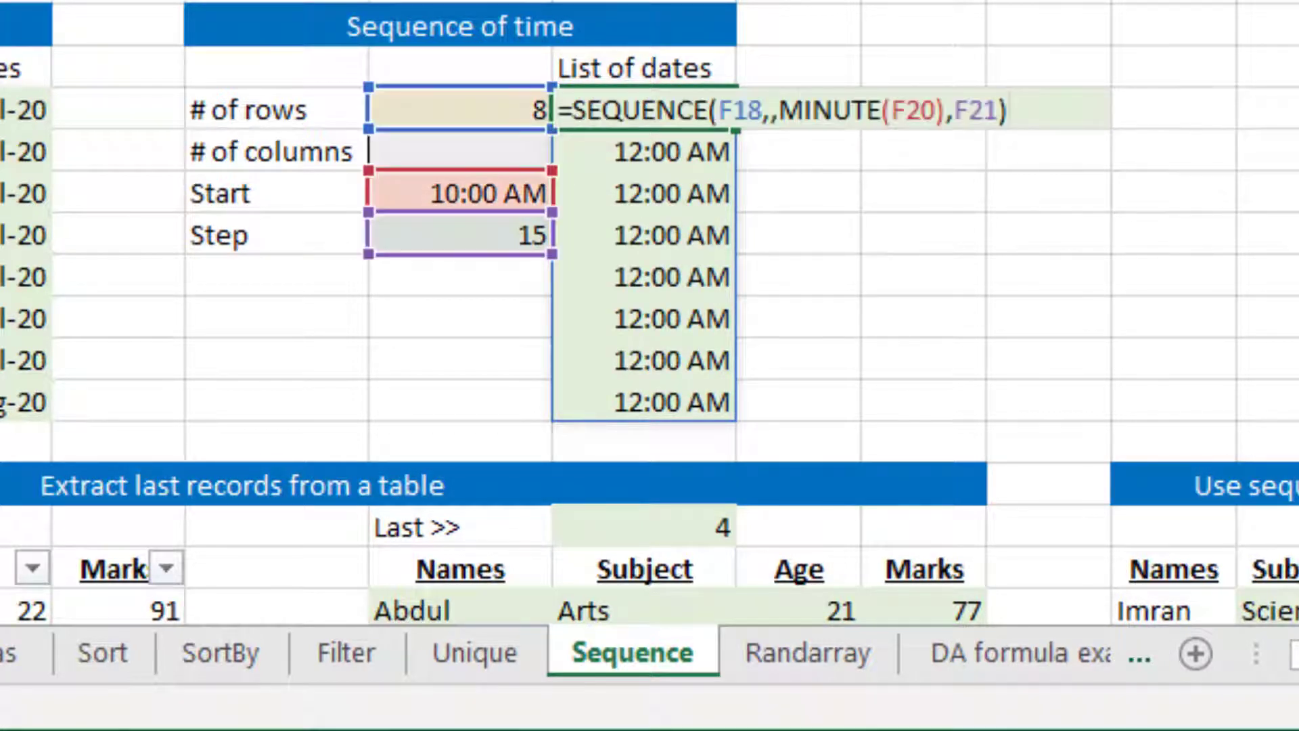
key(Right)
text(time)
key(Tab)
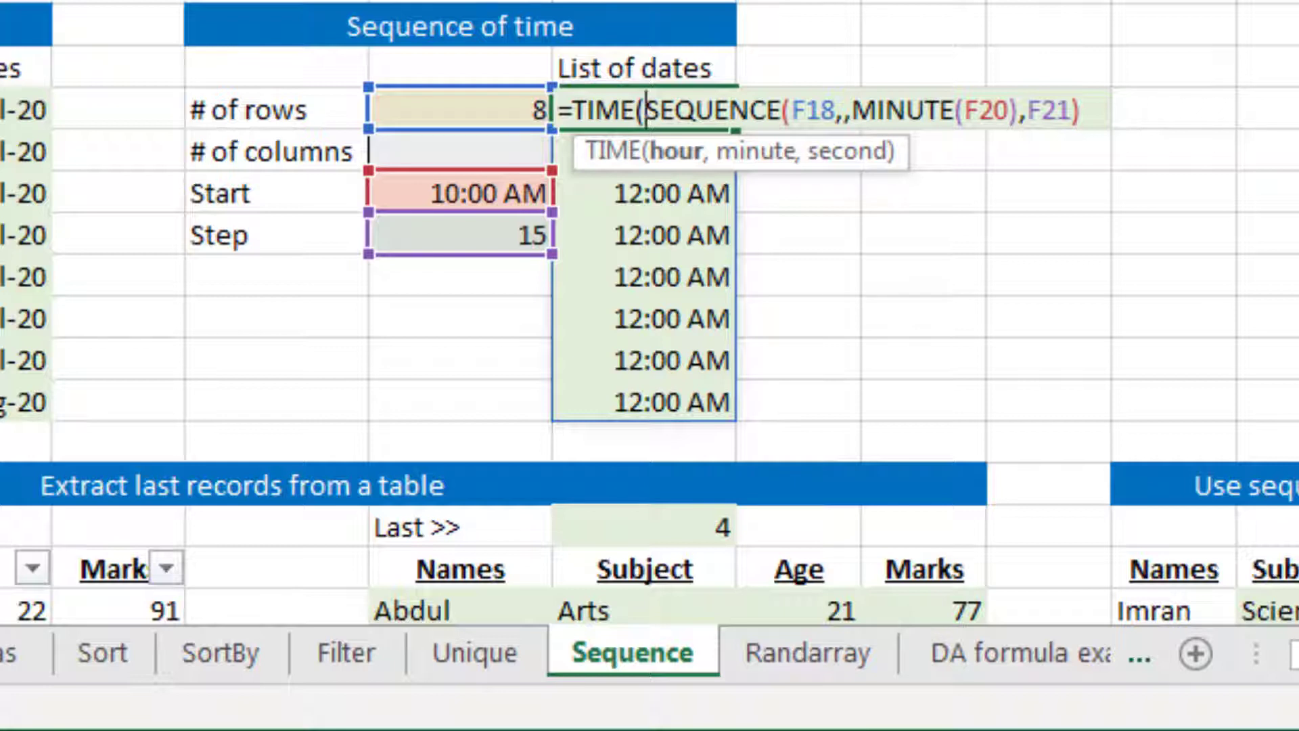
Insert HOUR(F20) as TIME's hour argument, leaving the SEQUENCE expression as its minute argument
text(hou)
key(Tab)
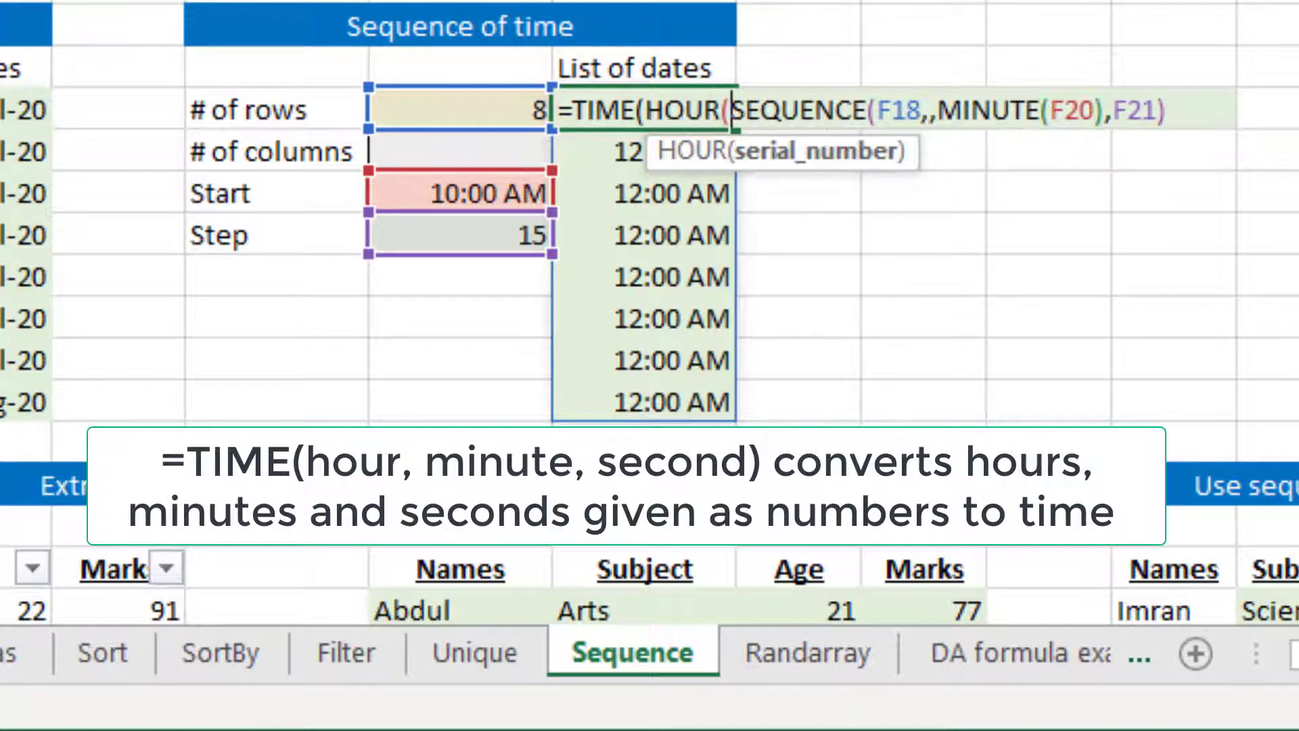
key(End)
key(Left)
key(Left)
key(Left)
key(Left)
key(Left)
key(Left)
key(Left)
key(Left)
key(Left)
key(Left)
key(Left)
key(Left)
key(Left)
key(Left)
key(Left)
key(Left)
key(Left)
key(Left)
key(Left)
key(Left)
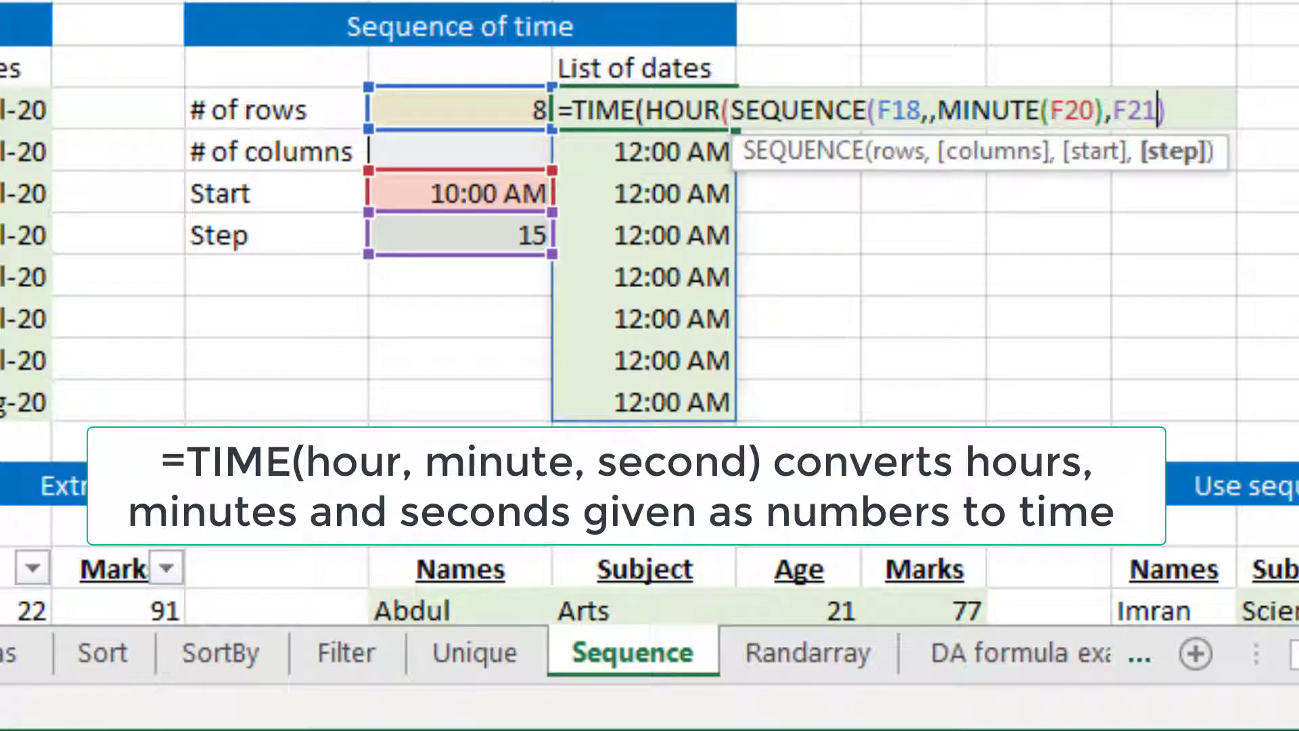
key(Down)
key(Down)
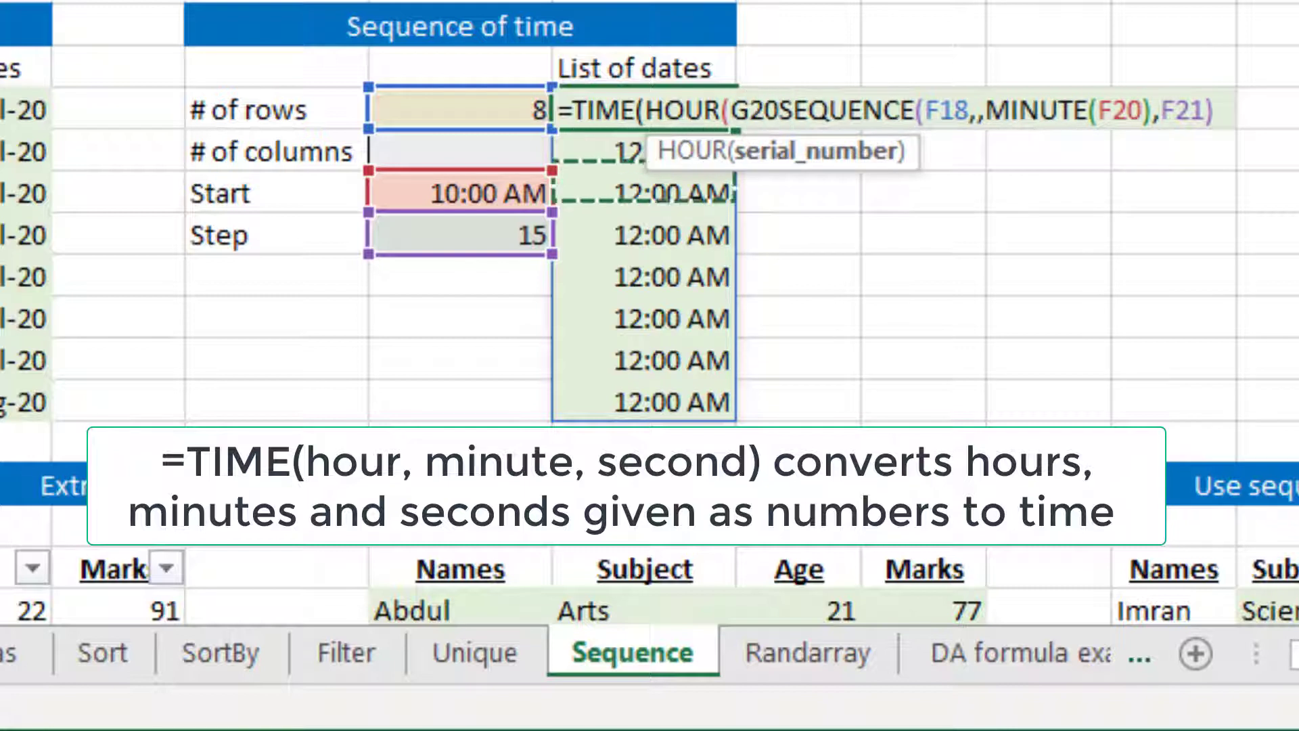
key(Left)
key(Down)
key(Up)
text(),)
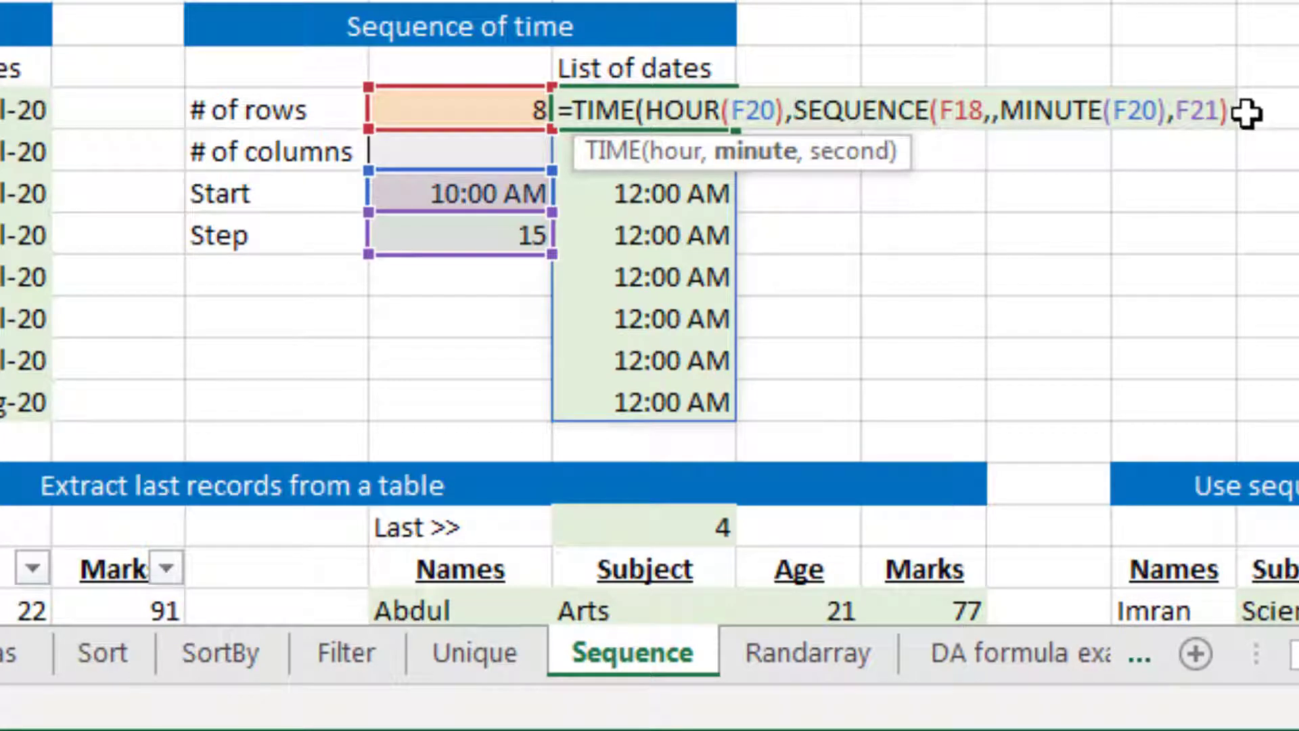
Complete the TIME formula in G18 with 0 as the second argument and enter it
text(,)
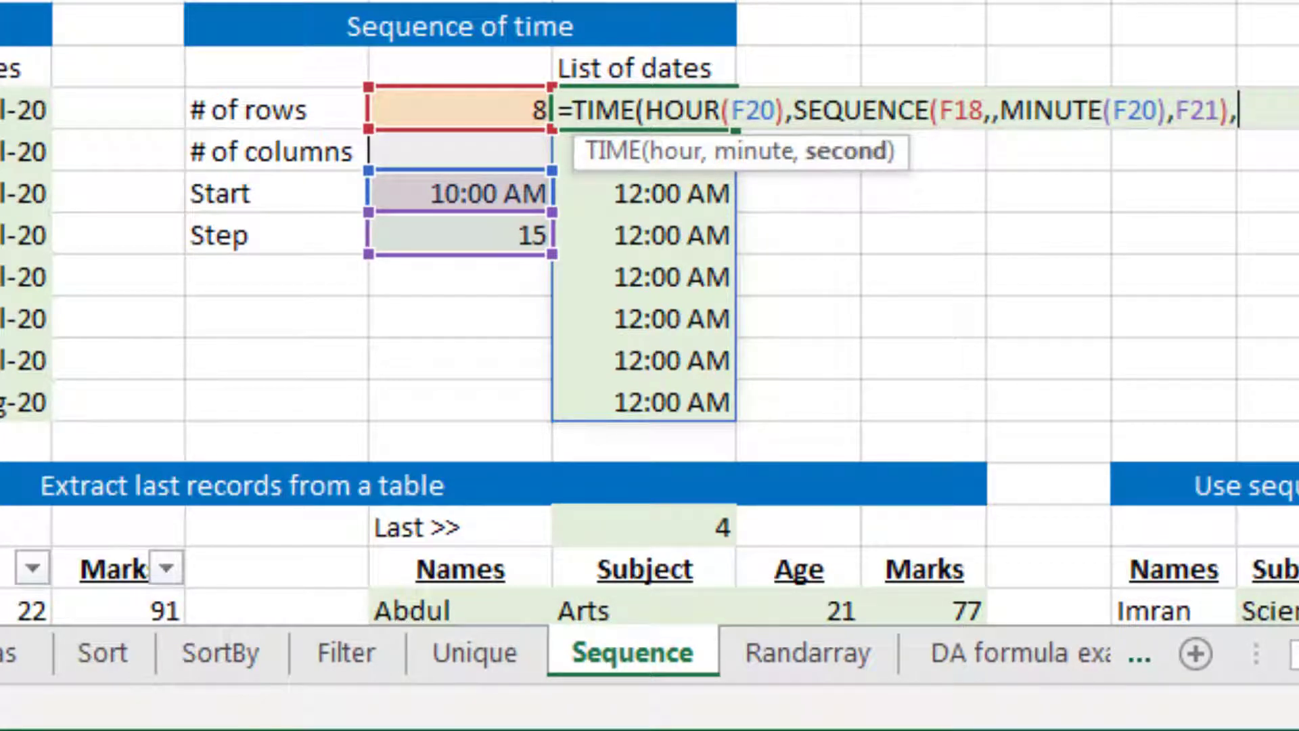
text(0))
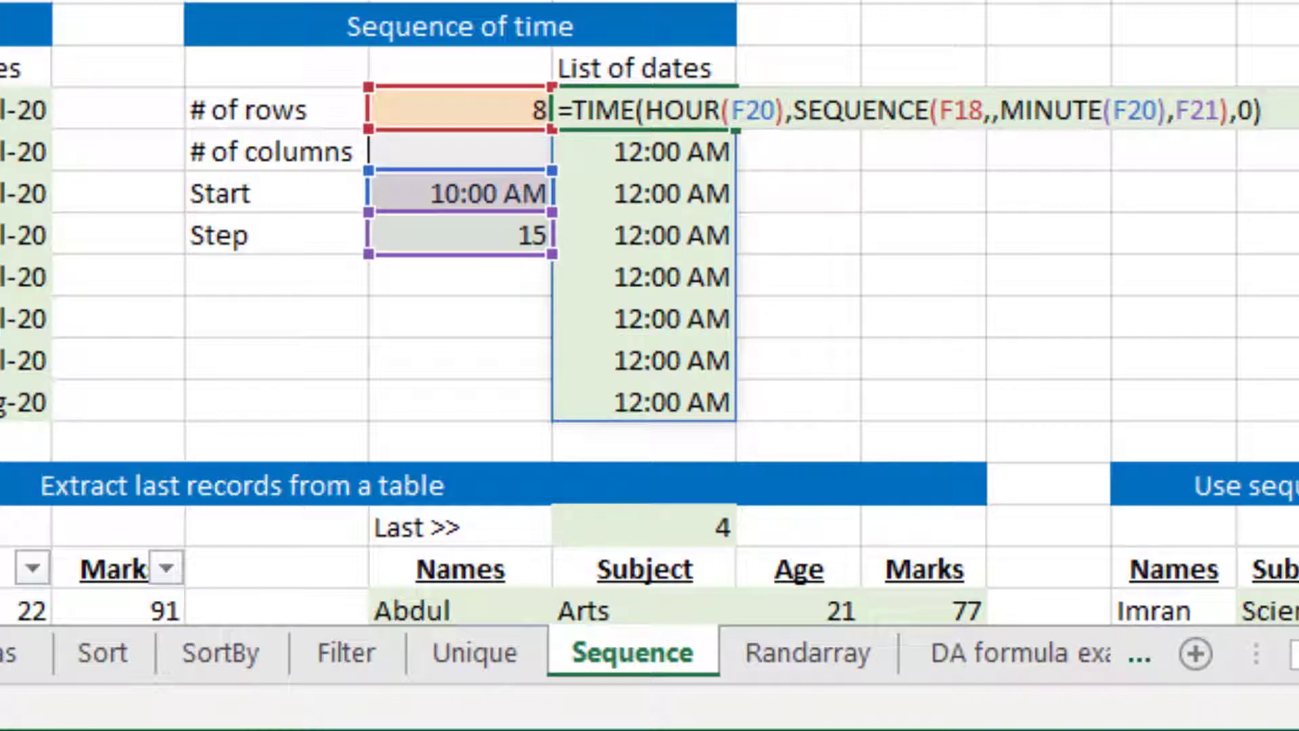
key(Return)
key(Up)
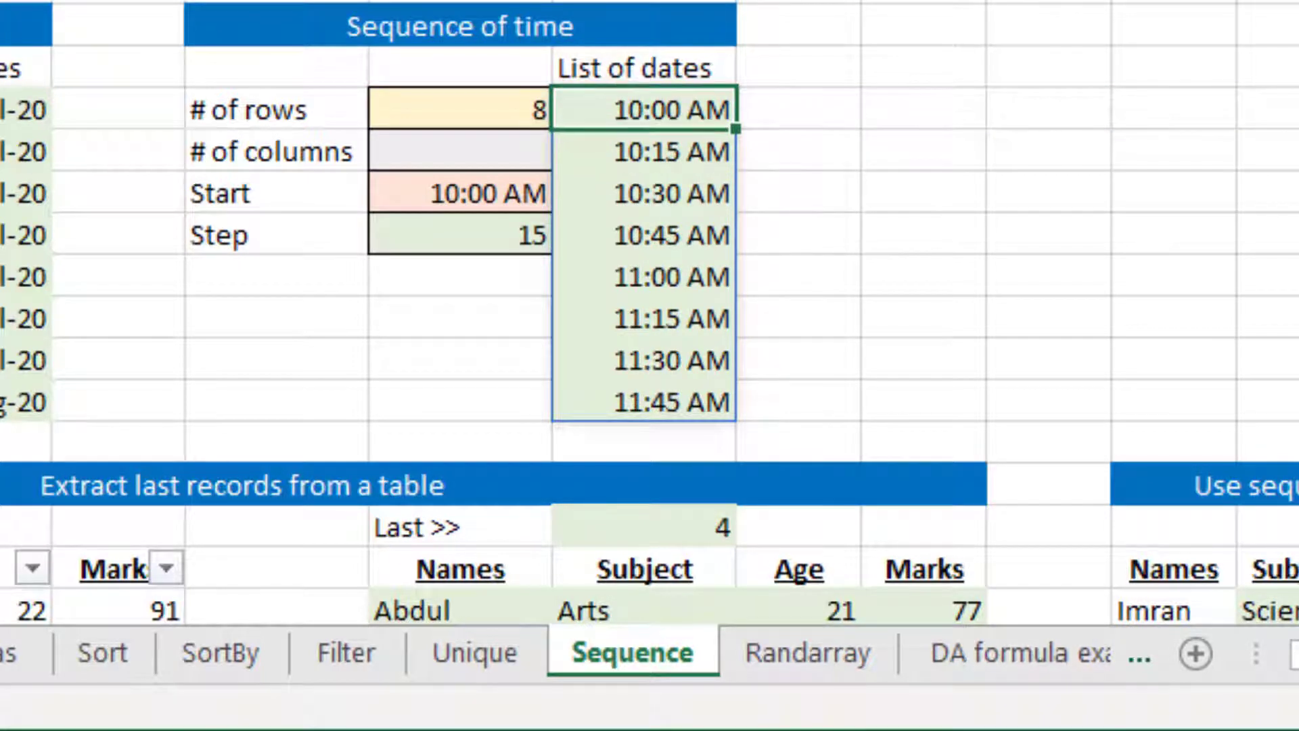
Compare the spilled times with the start and step inputs of the Sequence of time section
key(Down)
key(Down)
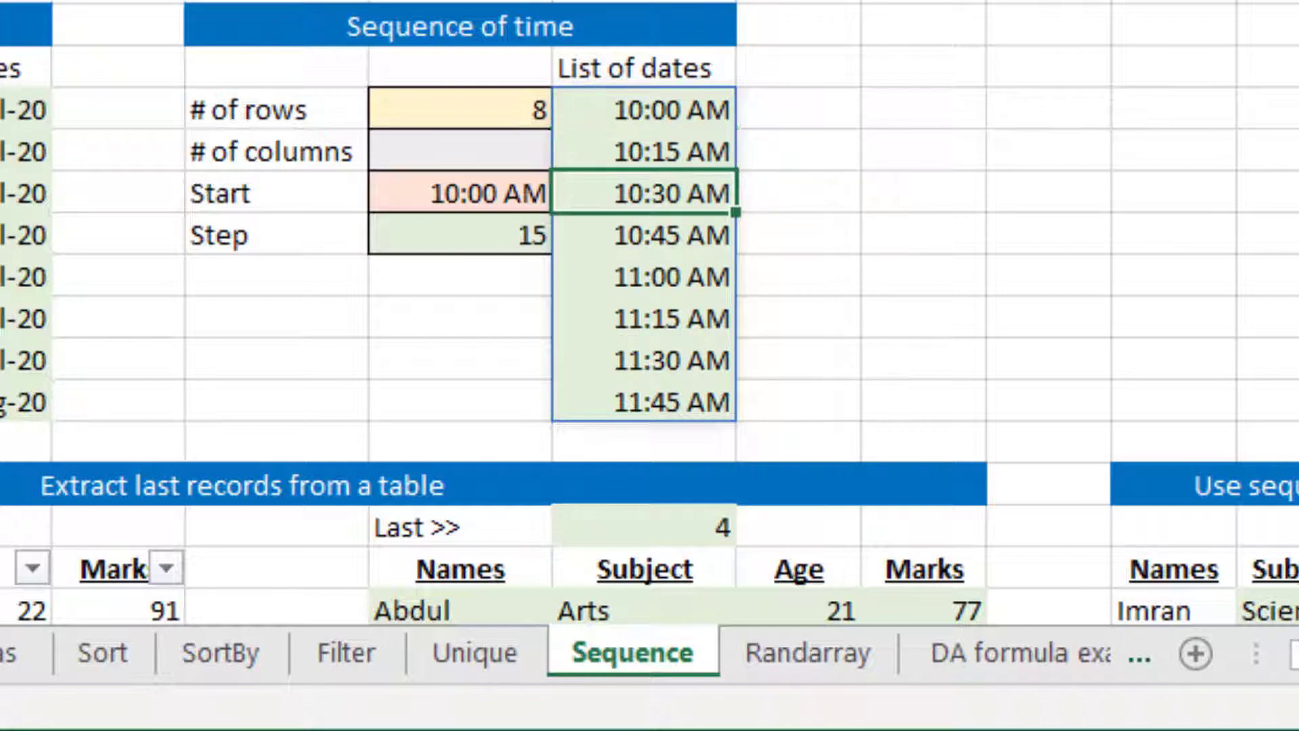
key(Left)
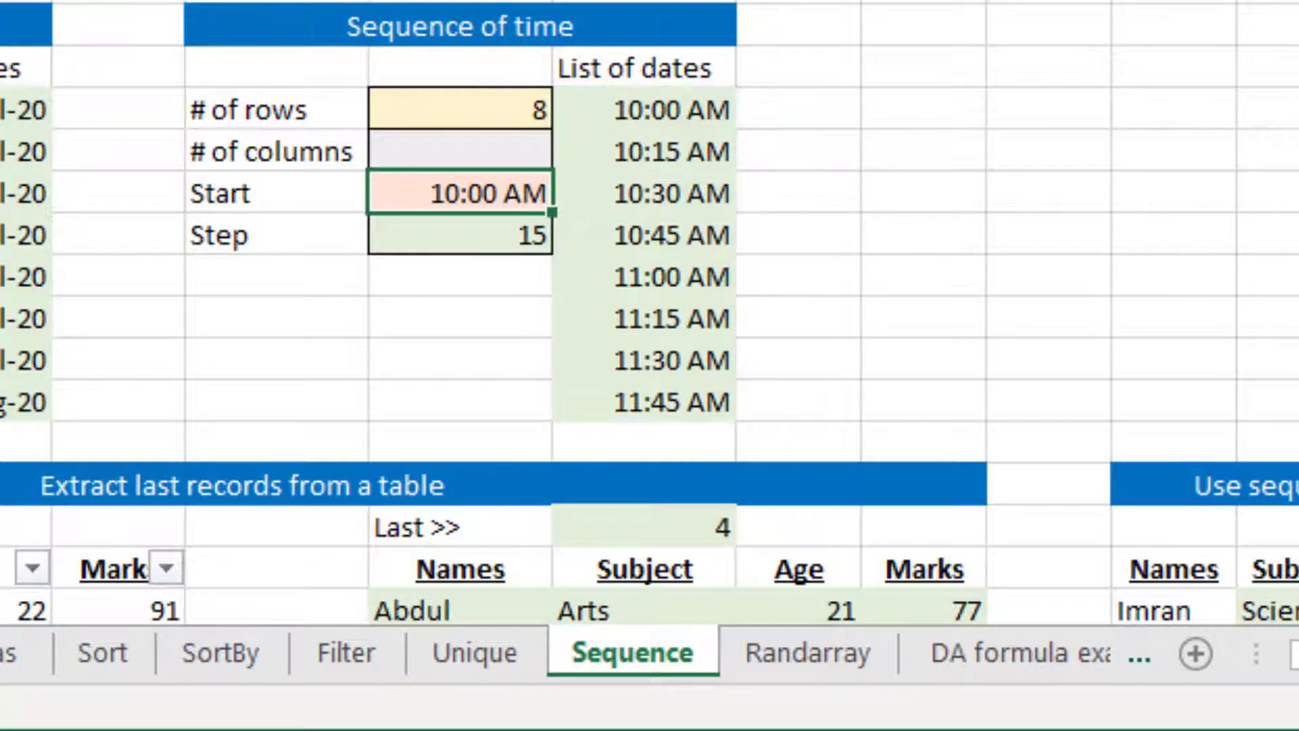
key(Down)
key(Up)
key(Up)
key(Up)
key(Right)
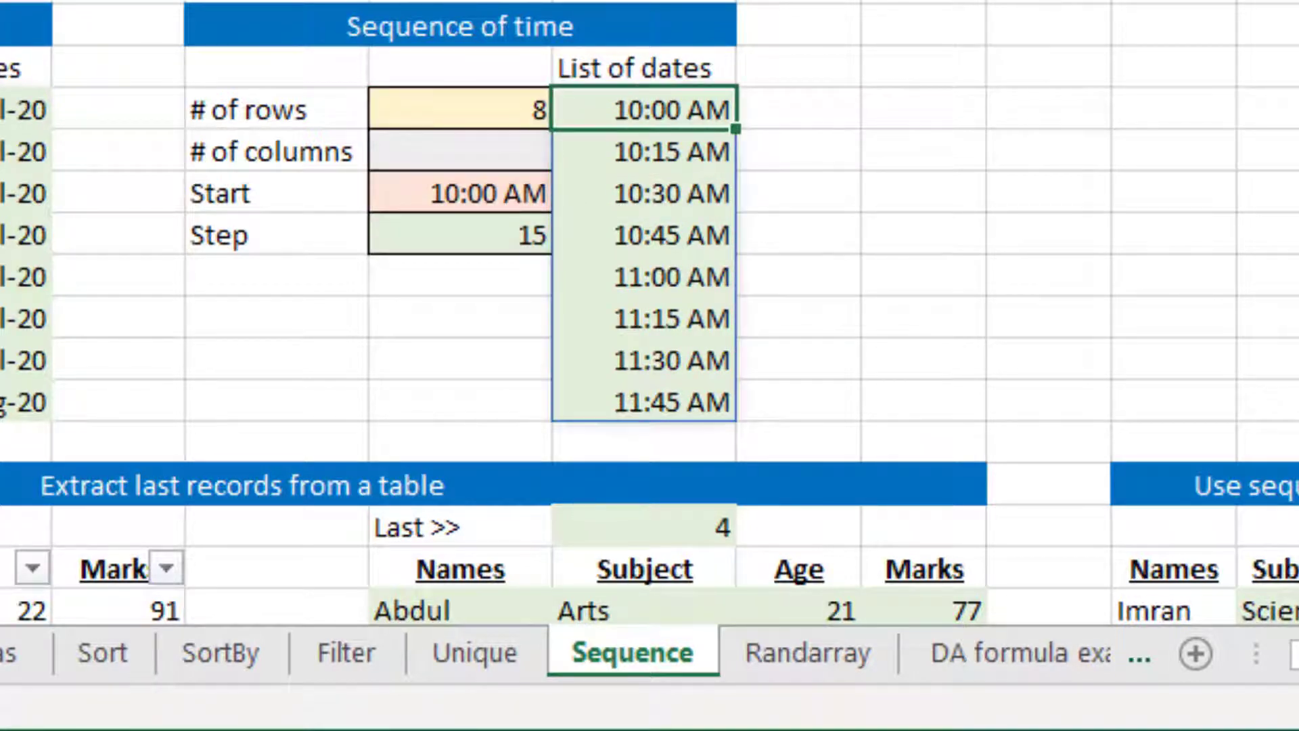
Change the heading above the spilled times in G17 to "List of time"
key(Up)
text(List of time)
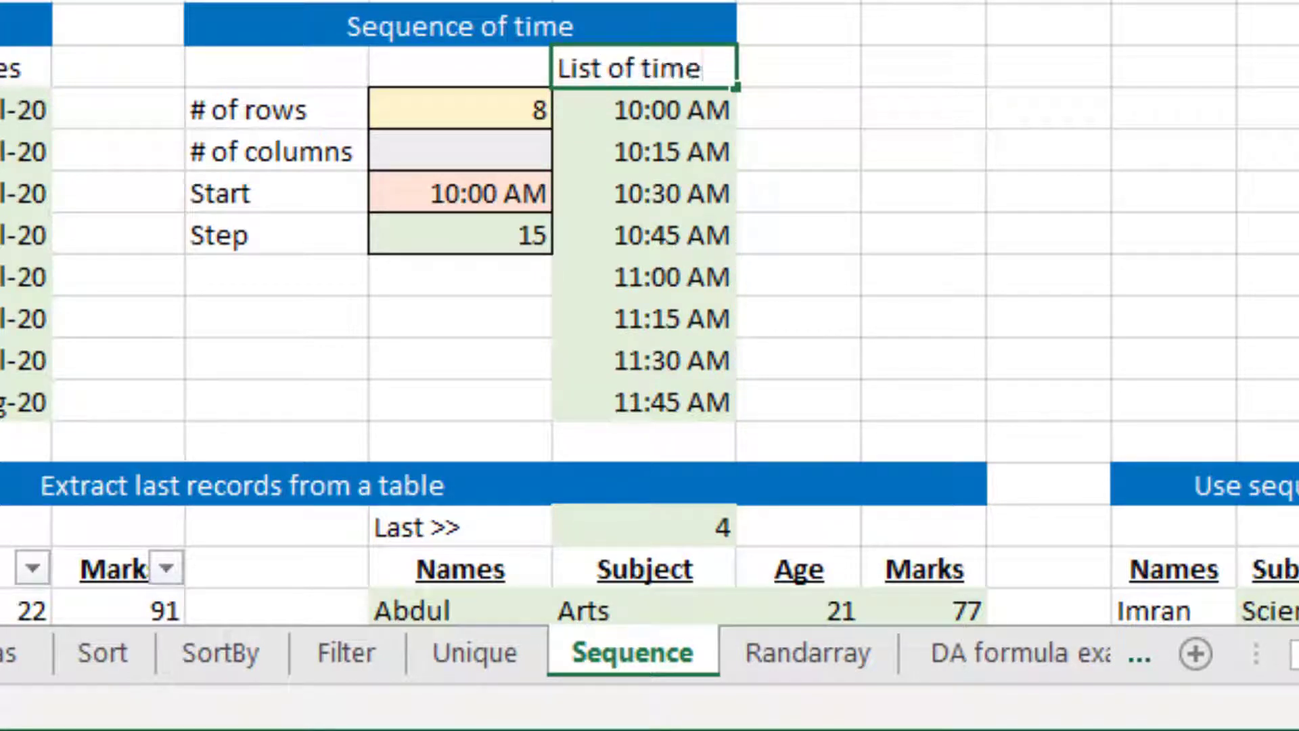
key(Return)
Review the spilled times under the List of time heading
key(Down)
key(Down)
key(Up)
key(Up)
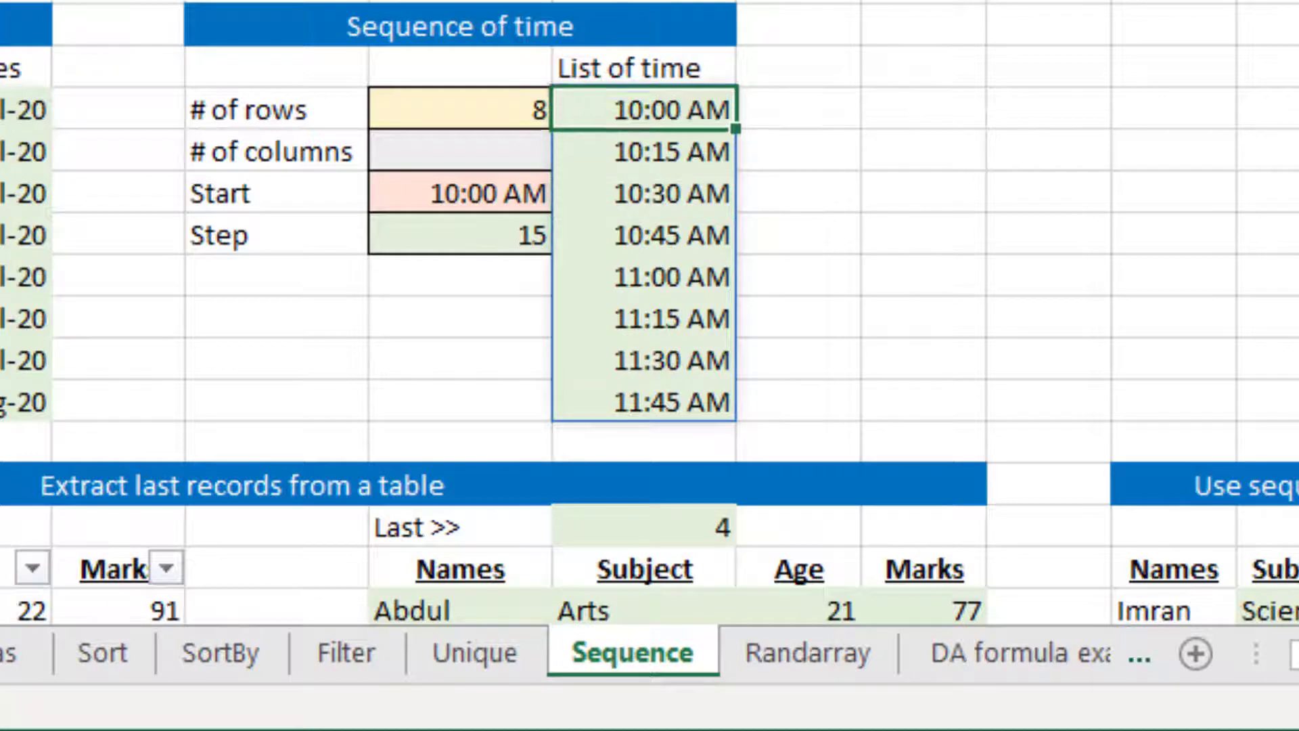
key(Down)
key(Down)
key(Down)
key(Down)
key(Down)
key(Down)
key(Down)
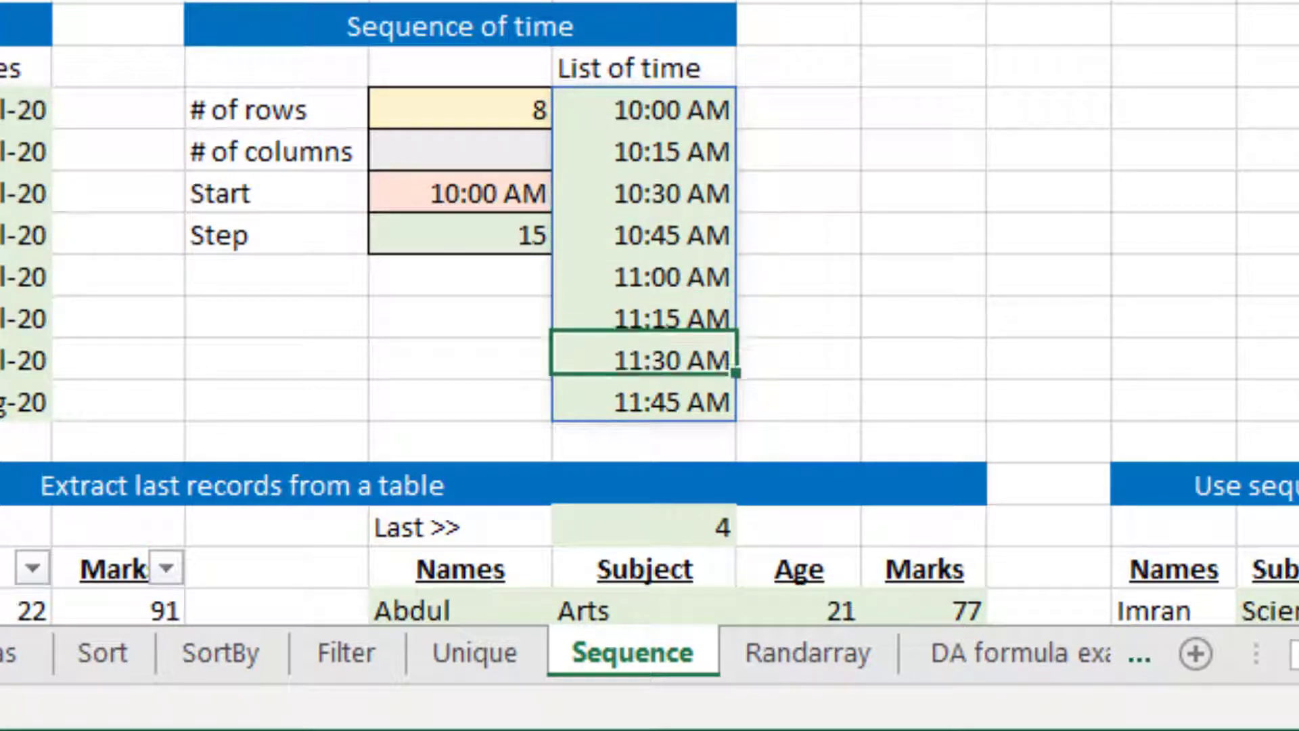
key(Up)
key(Up)
key(Up)
key(Up)
key(Up)
key(Up)
key(Up)
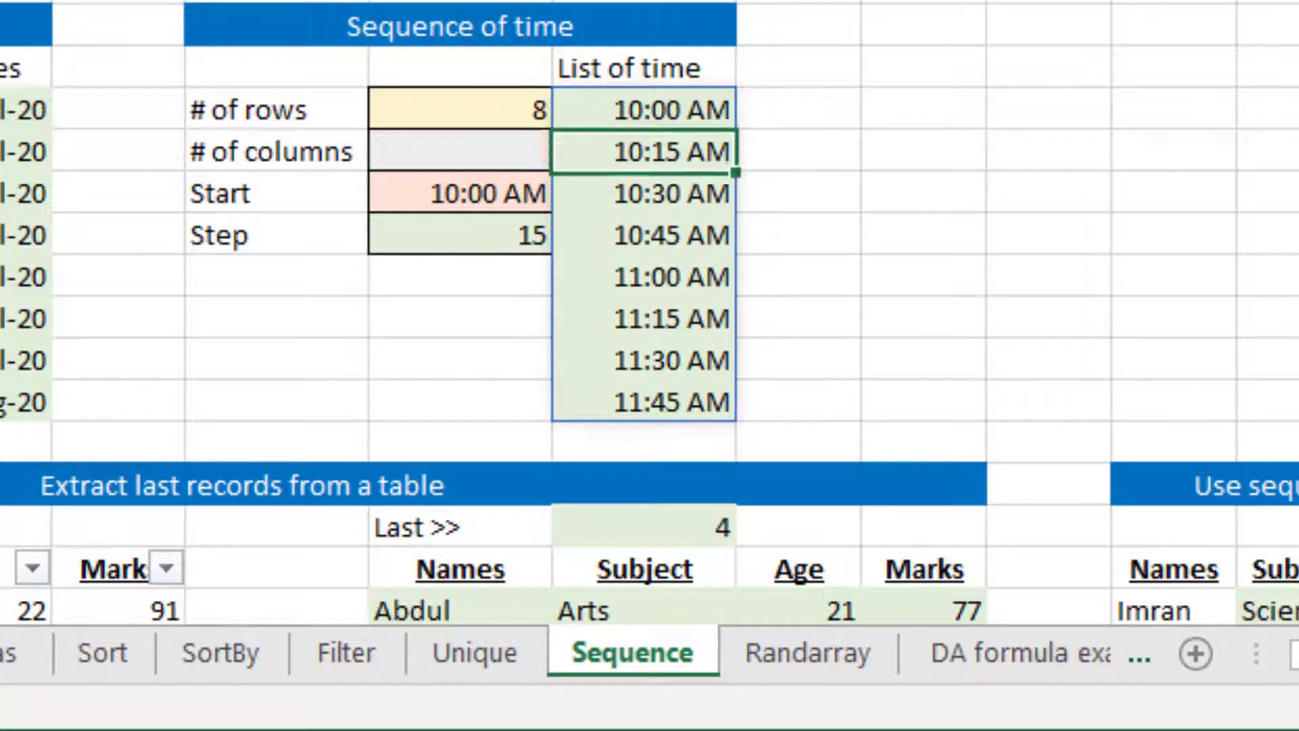
Begin a separate SEQUENCE formula in I18 with F18 as rows and the columns argument left empty
key(Right)
key(Right)
text(=s)
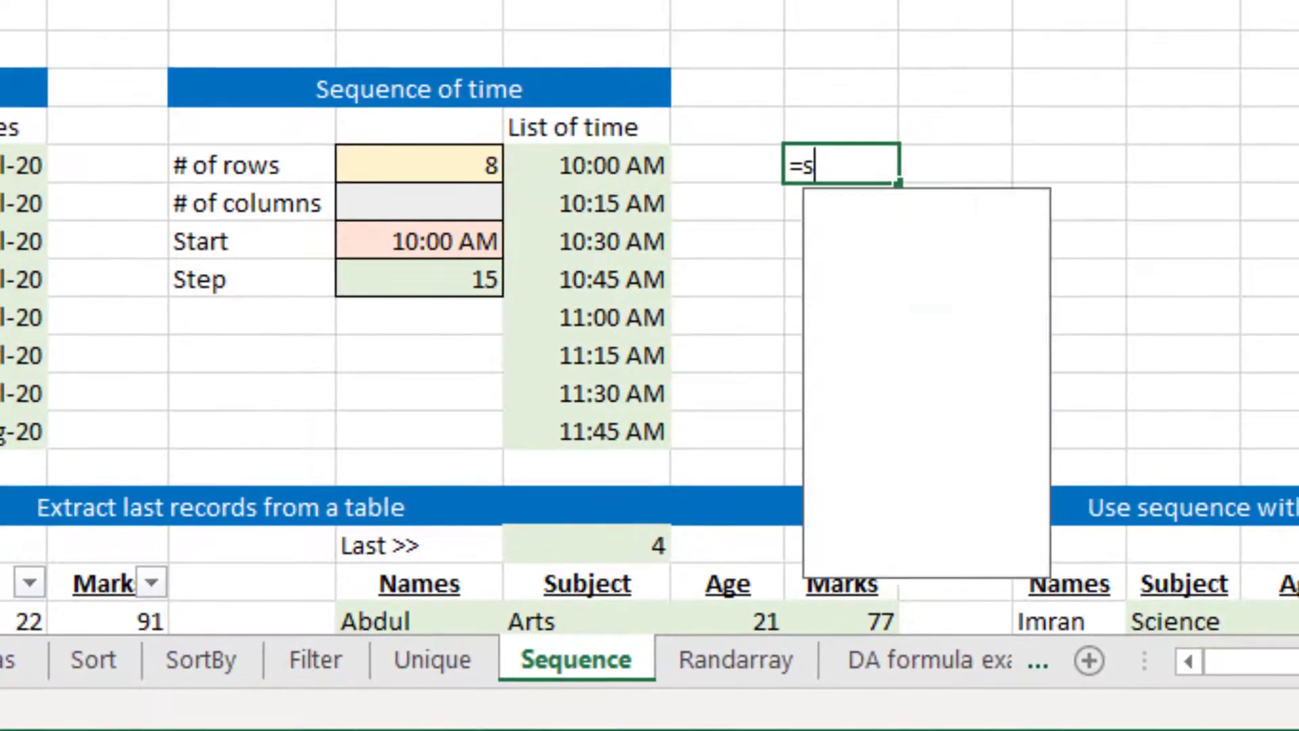
text(eque)
key(Tab)
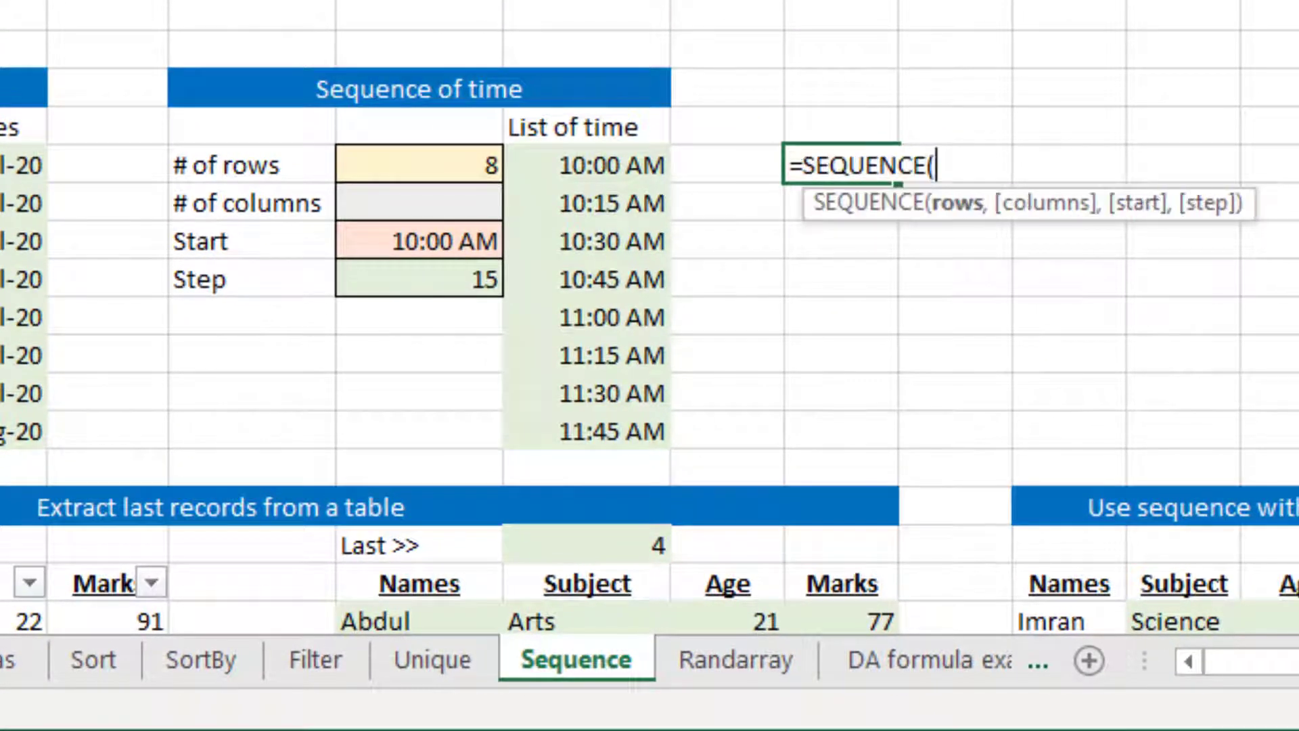
key(Left)
key(Left)
key(Left)
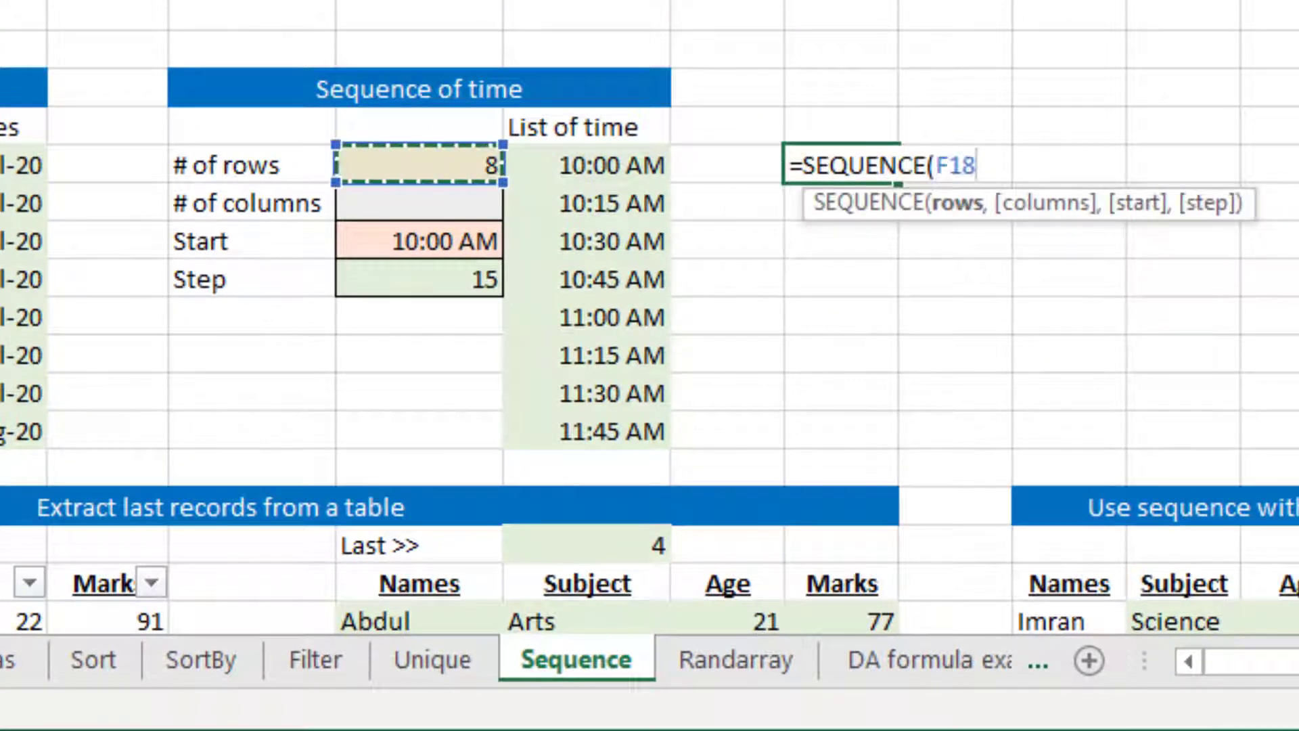
text(,,)
key(Down)
key(Down)
key(Left)
key(Left)
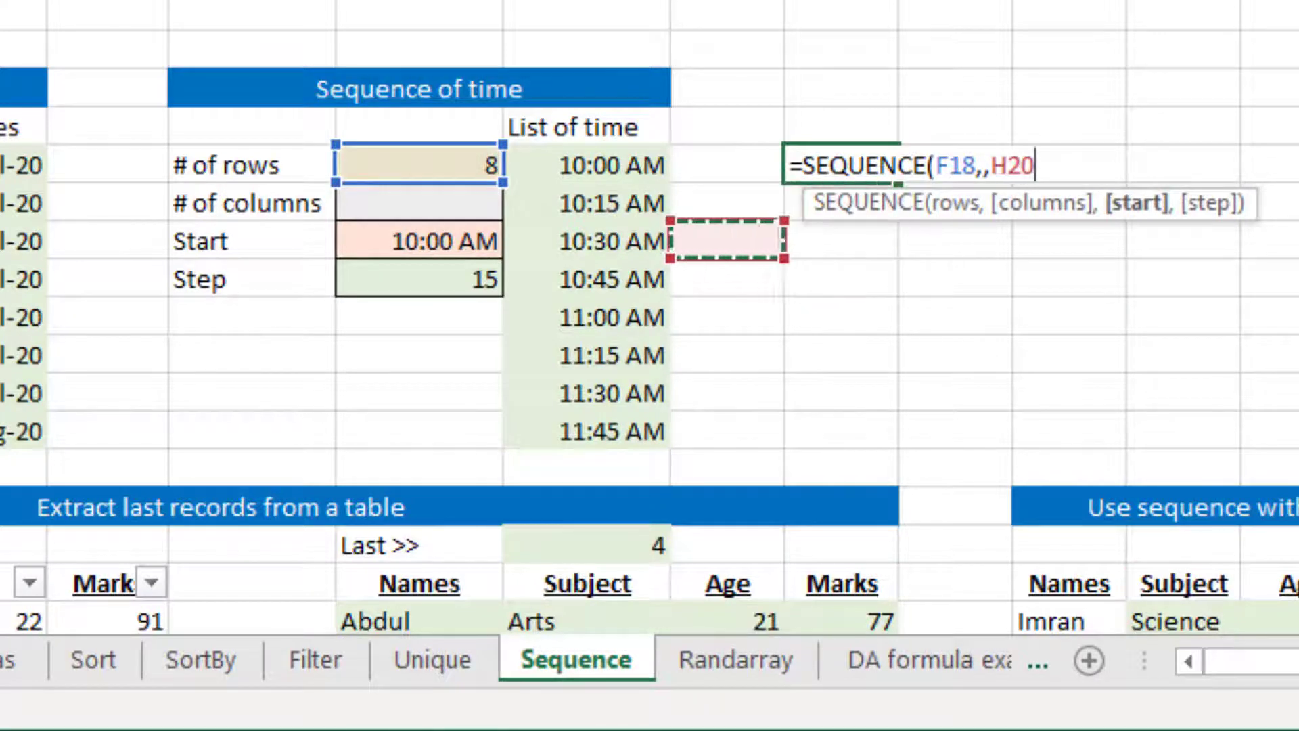
key(BackSpace)
key(BackSpace)
key(BackSpace)
Use HOUR(F20) as the start argument of the SEQUENCE formula in I18
text(hou)
key(Tab)
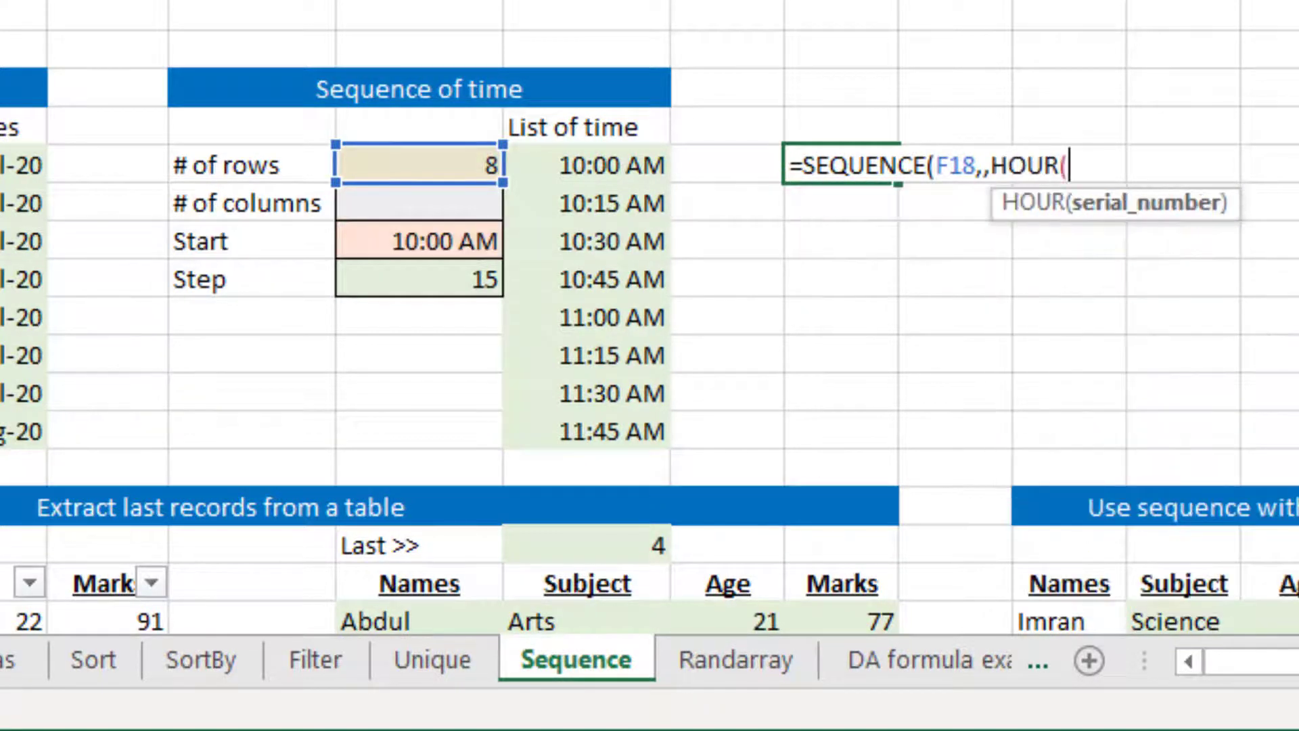
key(Down)
key(Down)
key(Left)
key(Left)
key(Left)
text())
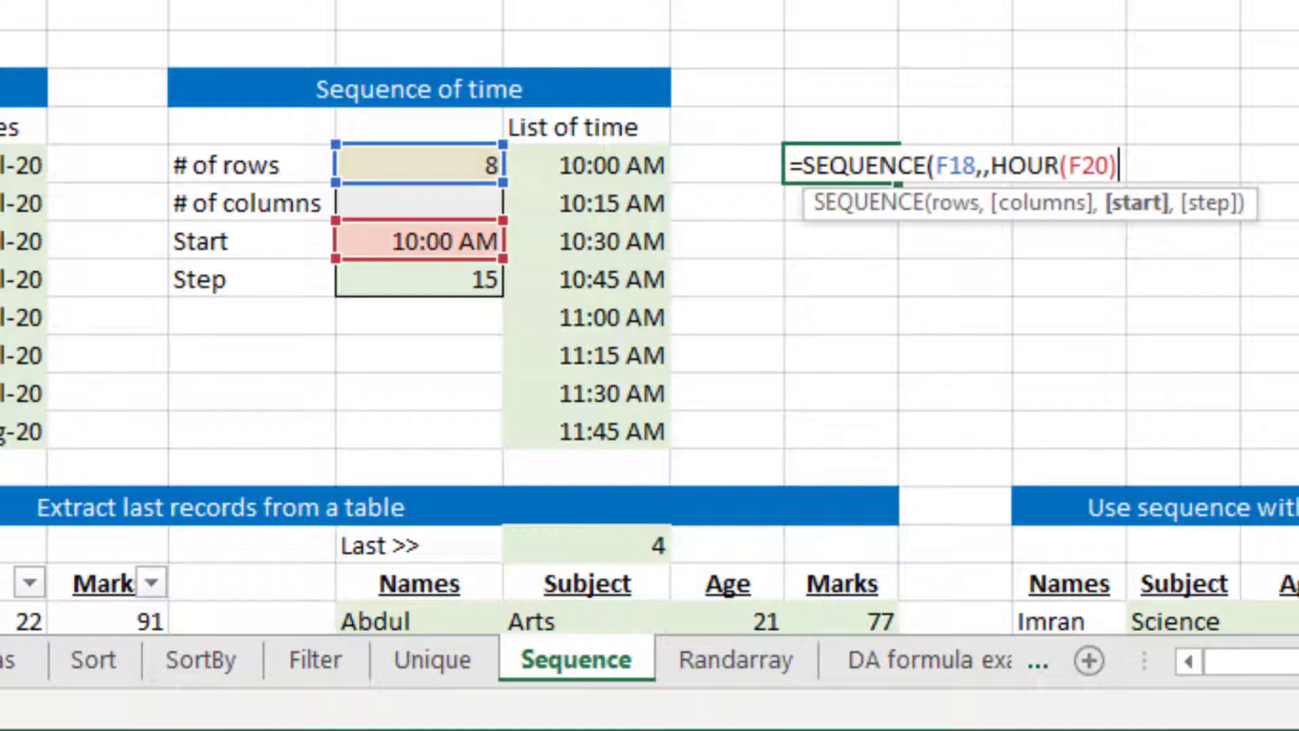
text(,)
Use F21 as the step argument of the SEQUENCE formula in I18 and complete the formula
key(Down)
key(Left)
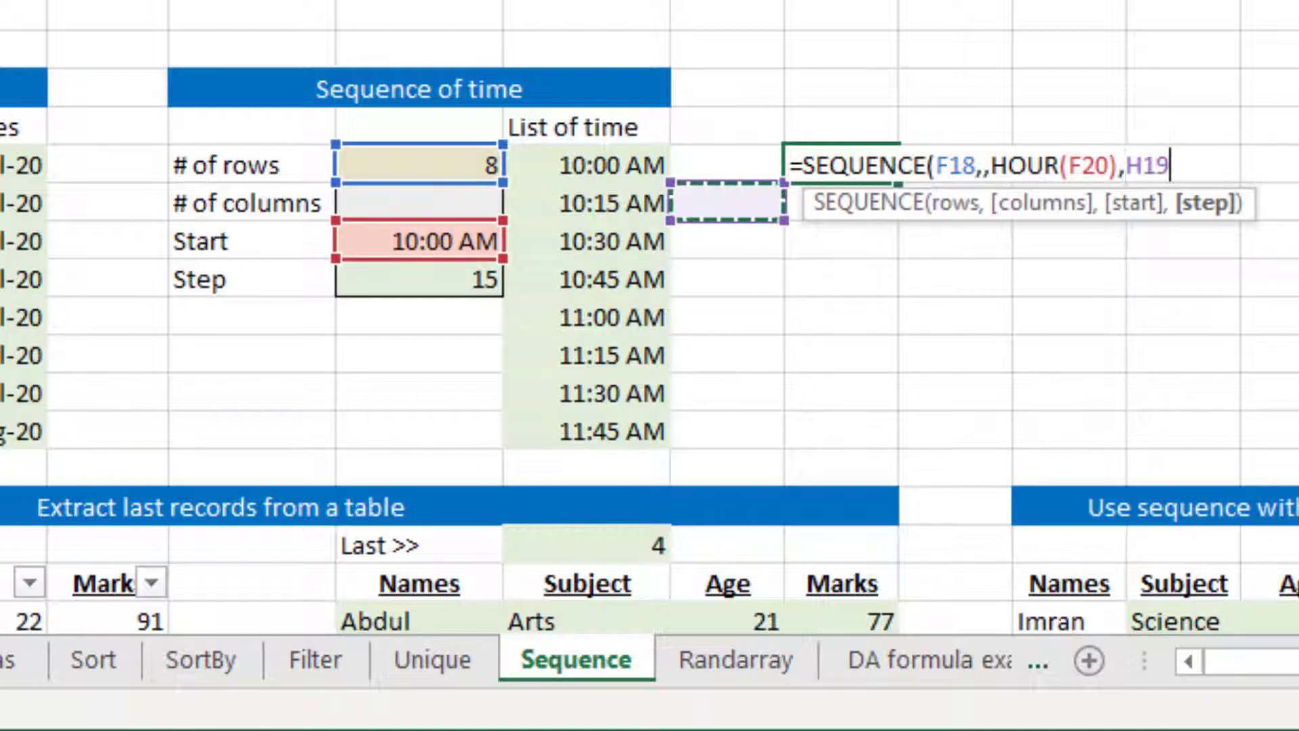
key(Down)
key(Left)
Set the Step value of the time sequence in F21 to 1
key(Left)
key(Down)
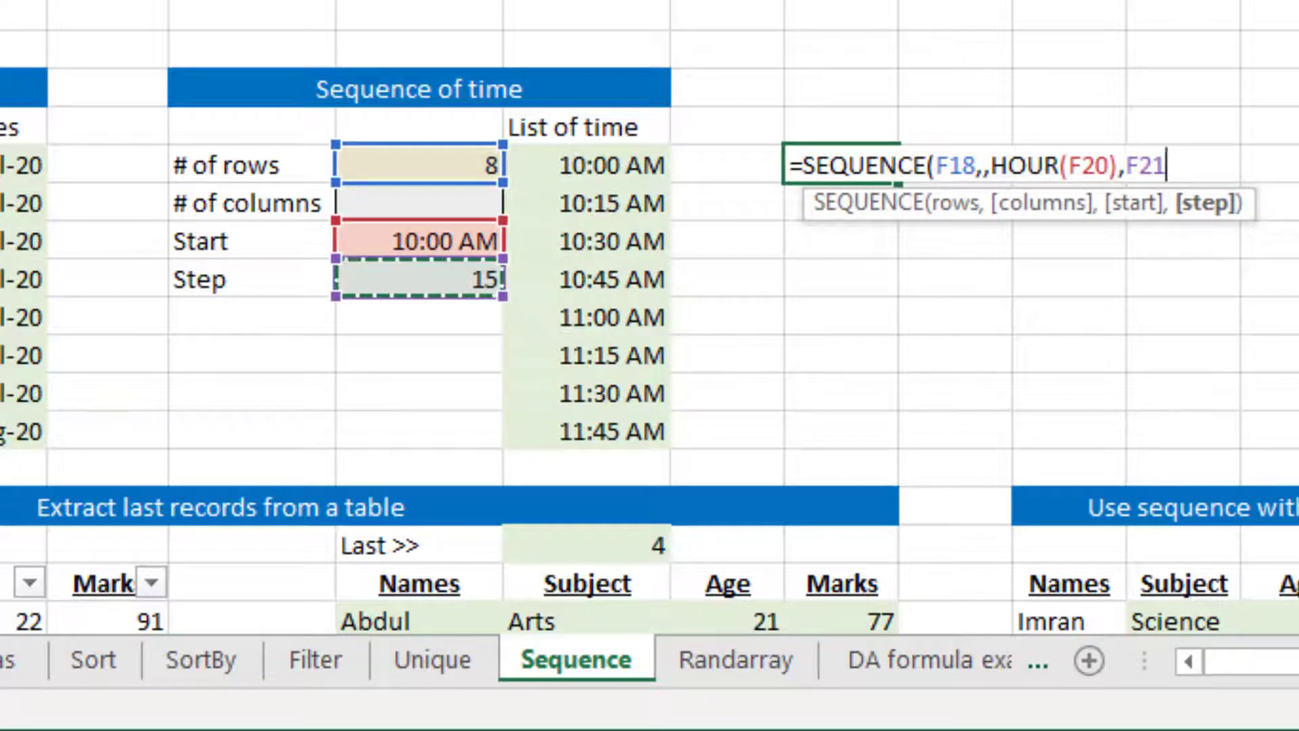
key(Return)
key(Left)
key(Left)
key(Left)
key(Down)
key(Down)
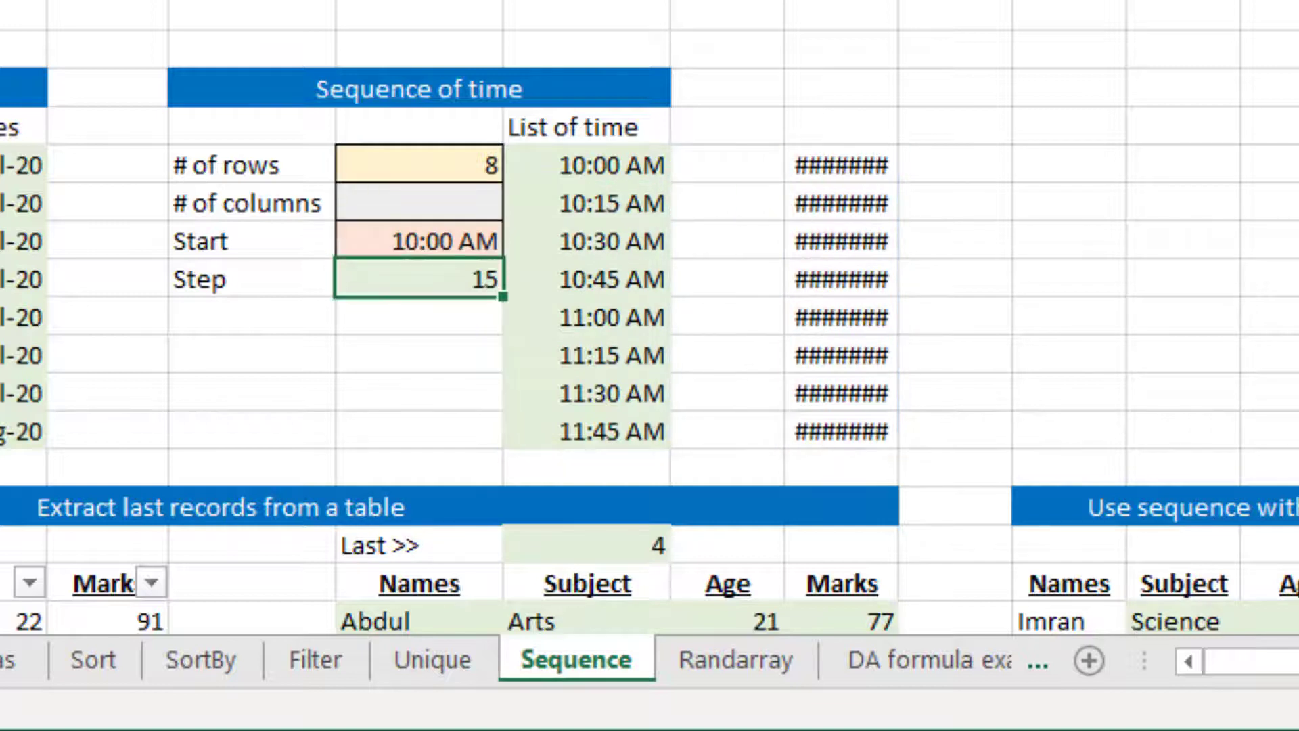
text(1)
key(Right)
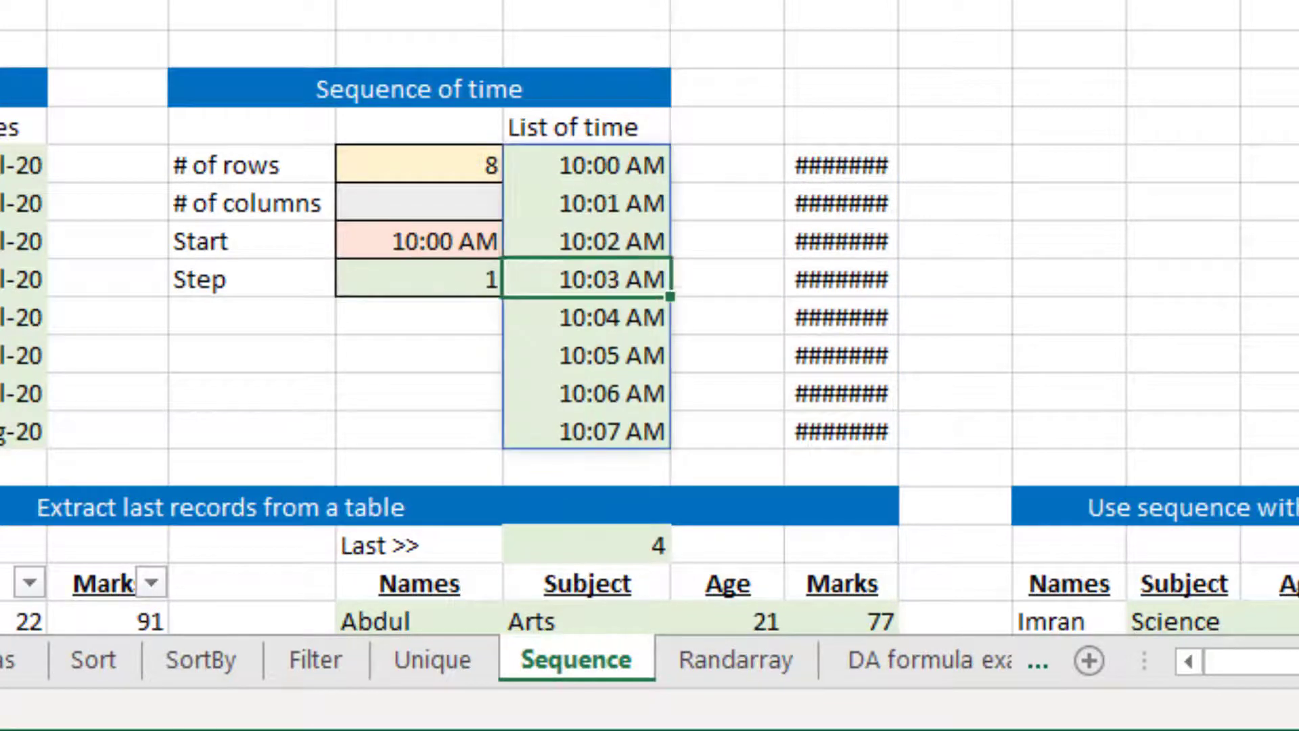
Widen column I so that the values spilled from I18 fit
key(Up)
key(Up)
key(Up)
key(Right)
key(Right)
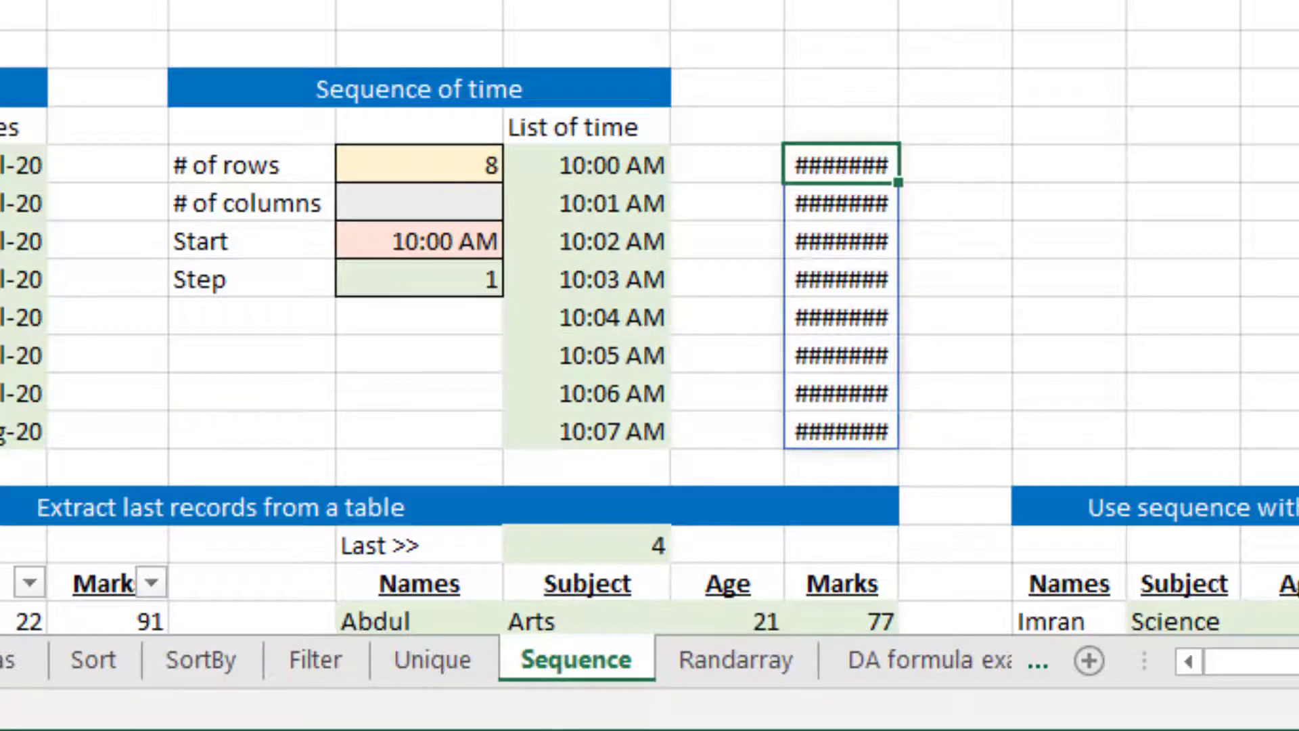
drag(899, 0, 924, 0)
Wrap the SEQUENCE formula in I18 in a TIME function, making it the hour argument
key(F2)
key(Left)
key(Left)
key(Left)
key(Left)
key(Left)
key(Left)
key(Left)
key(Left)
key(Left)
key(Left)
key(Left)
key(Left)
key(Left)
key(Left)
key(Left)
key(Left)
key(Left)
key(Left)
key(Left)
key(Left)
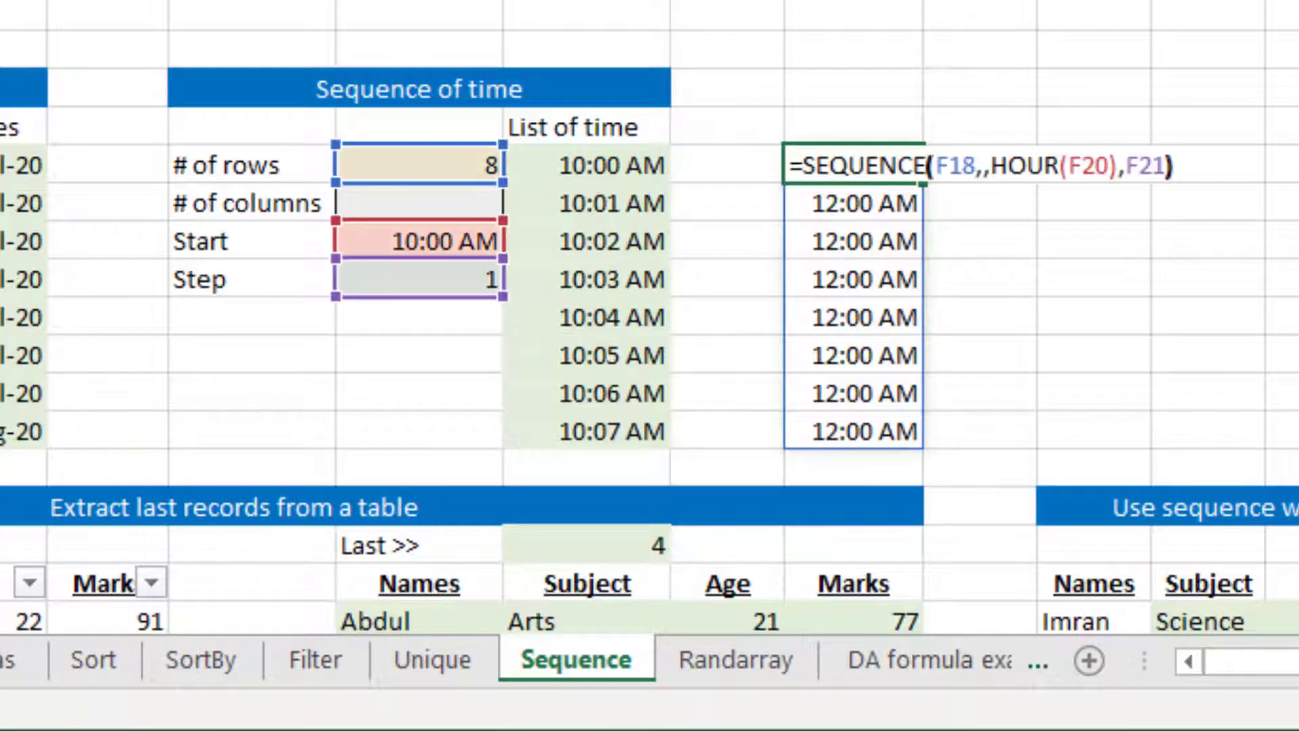
key(Left)
key(Left)
key(Left)
key(Left)
key(Left)
key(Left)
key(Left)
key(Left)
key(Right)
text(f)
key(BackSpace)
text(ti)
key(Tab)
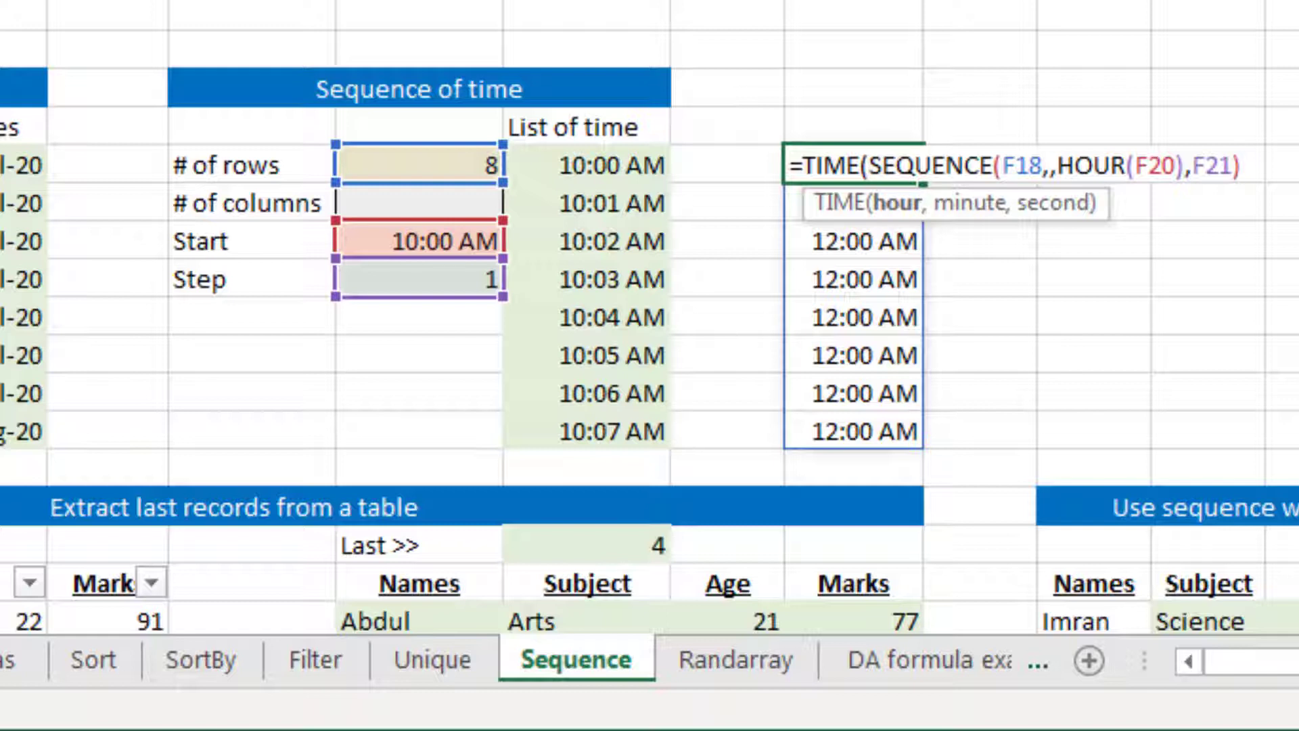
Set the minute and second arguments of TIME to 0 and complete the formula in I18
text(,0)
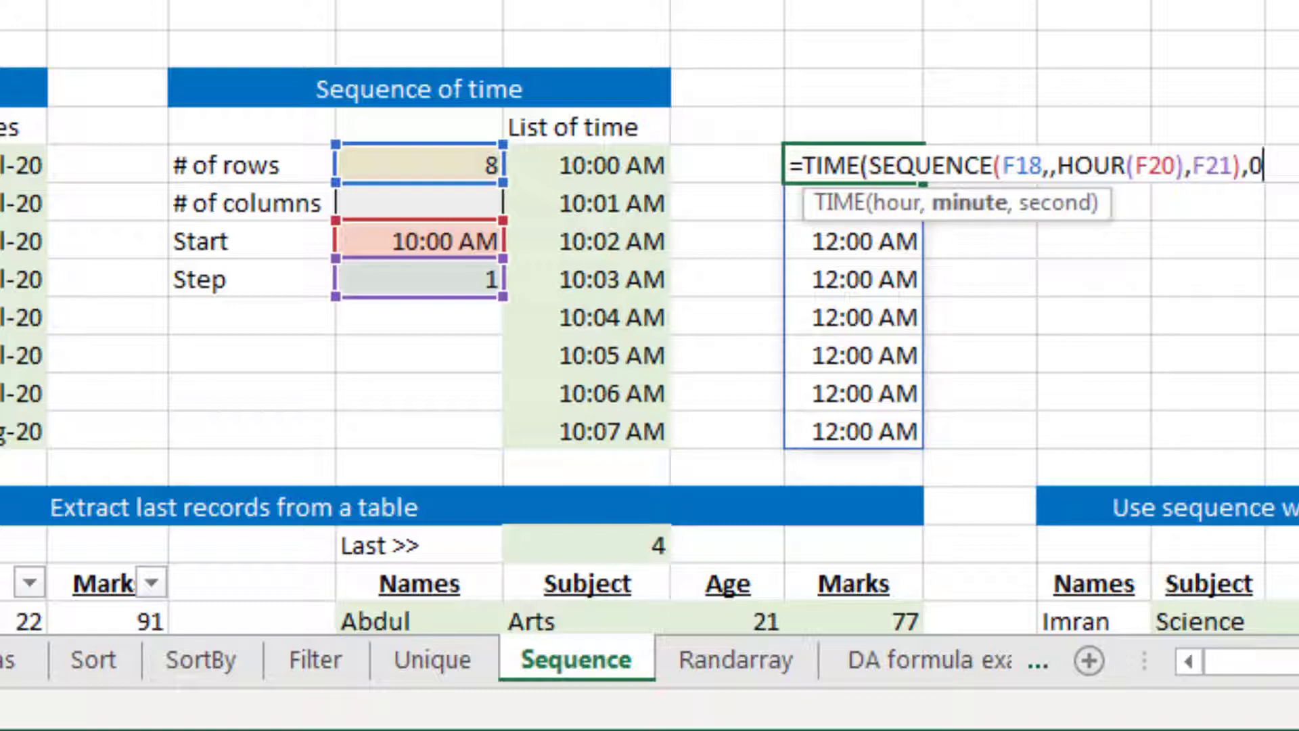
text(,0))
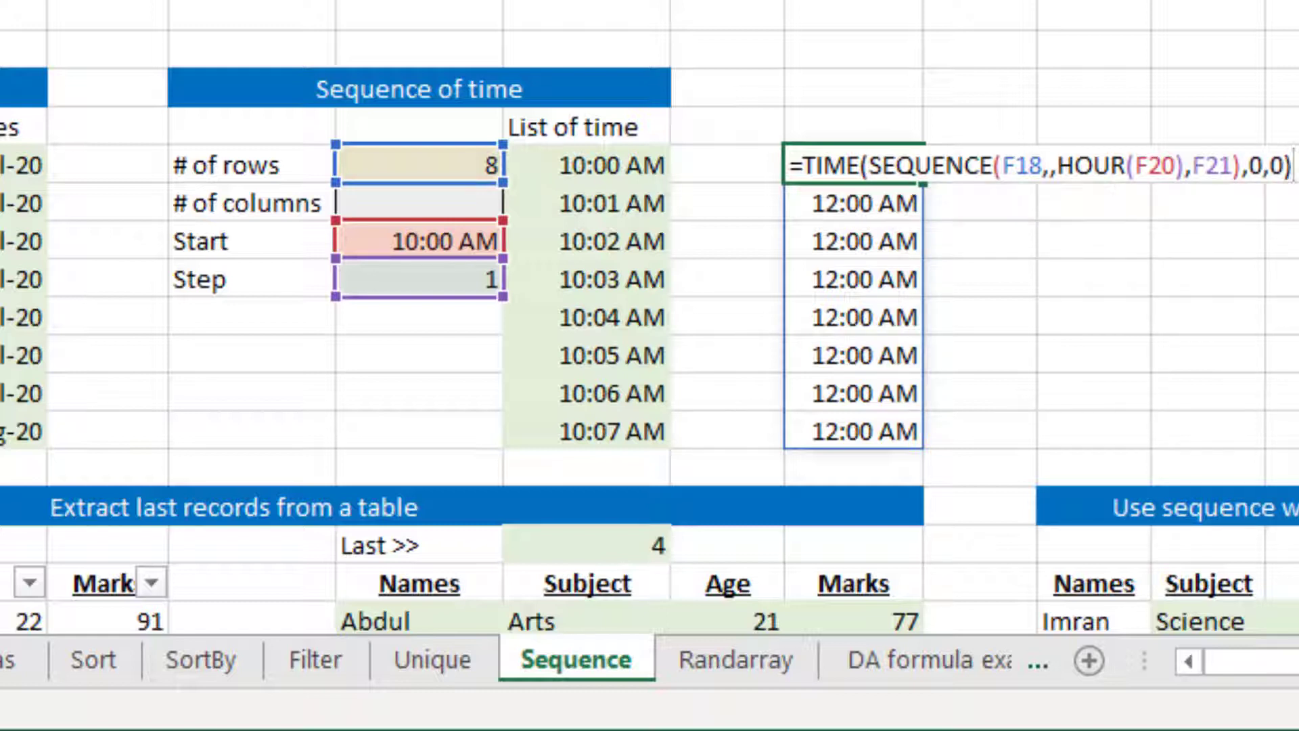
key(Return)
key(Up)
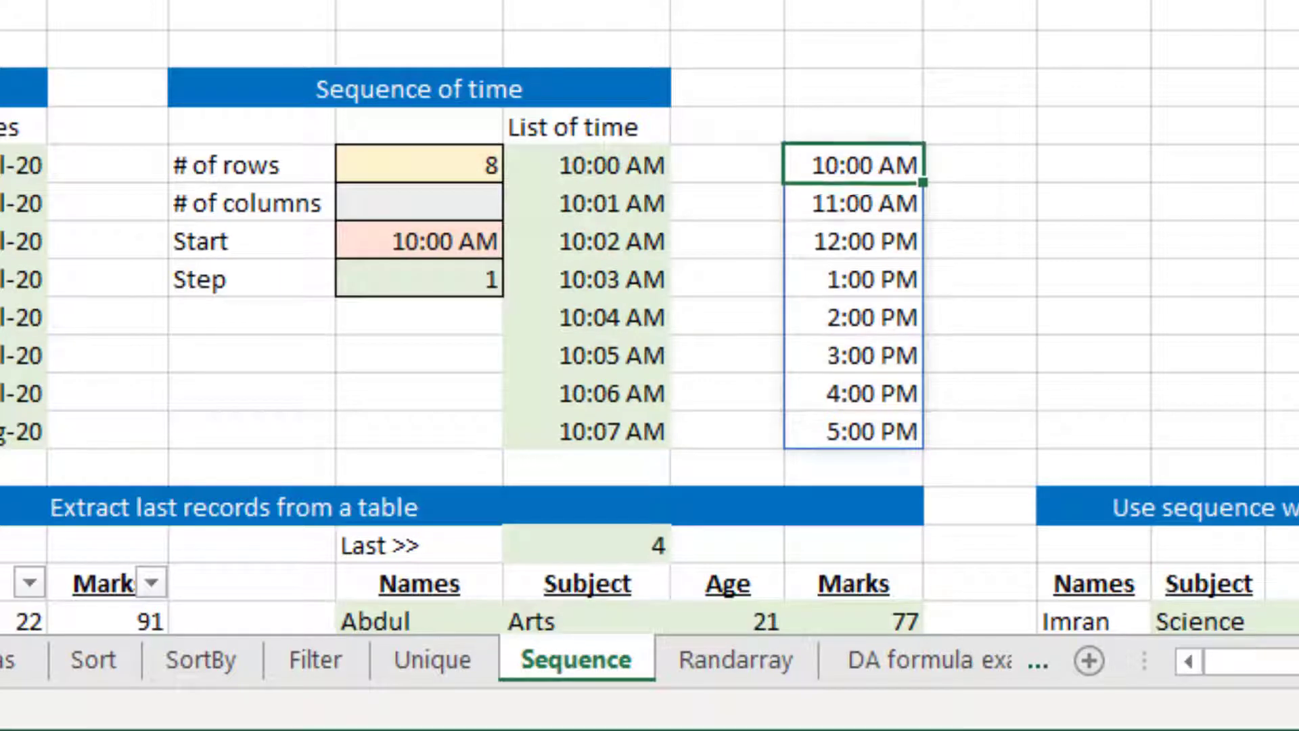
Review the times spilled from I18 down column I
key(Down)
key(Down)
key(Down)
key(Down)
key(Down)
key(Down)
key(Down)
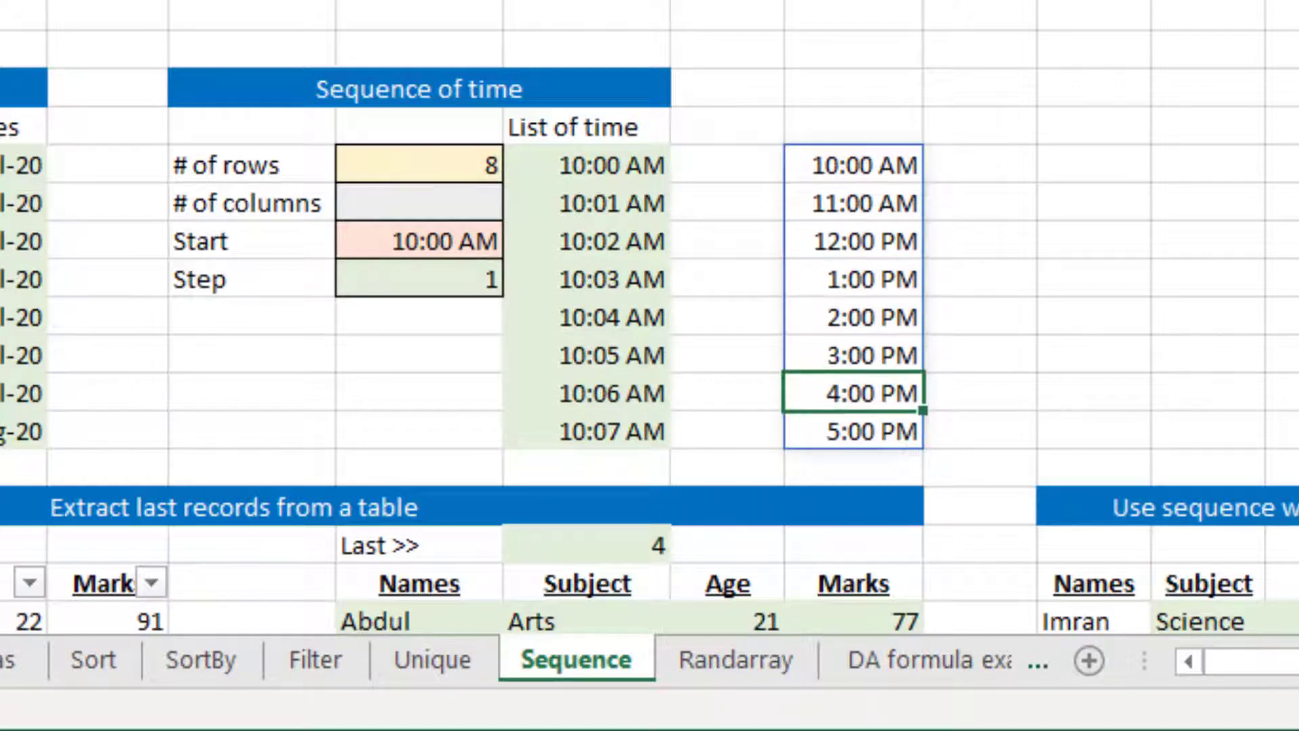
key(Up)
key(Up)
key(Up)
key(Up)
key(Up)
key(Up)
key(Up)
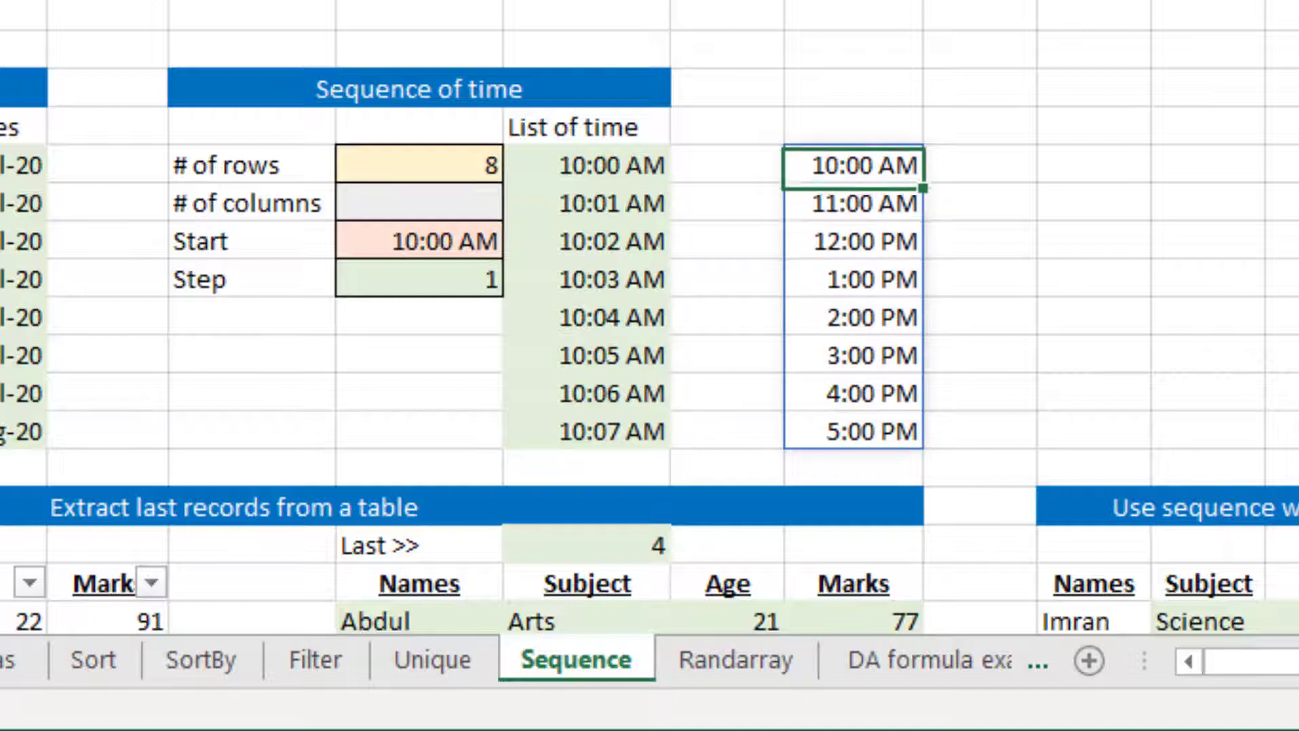
Examine the Sequence of time inputs and the source table in the Extract last records from a table section
key(Left)
key(Left)
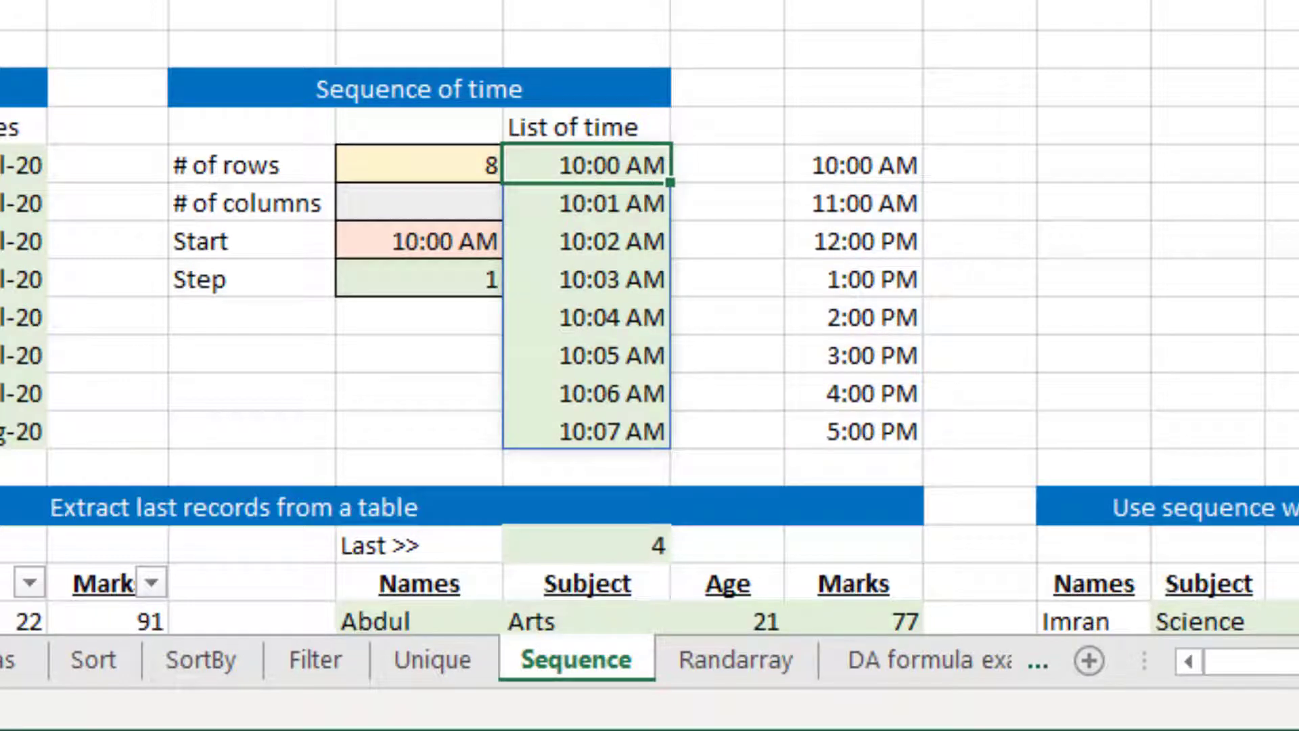
key(Left)
key(Down)
key(Down)
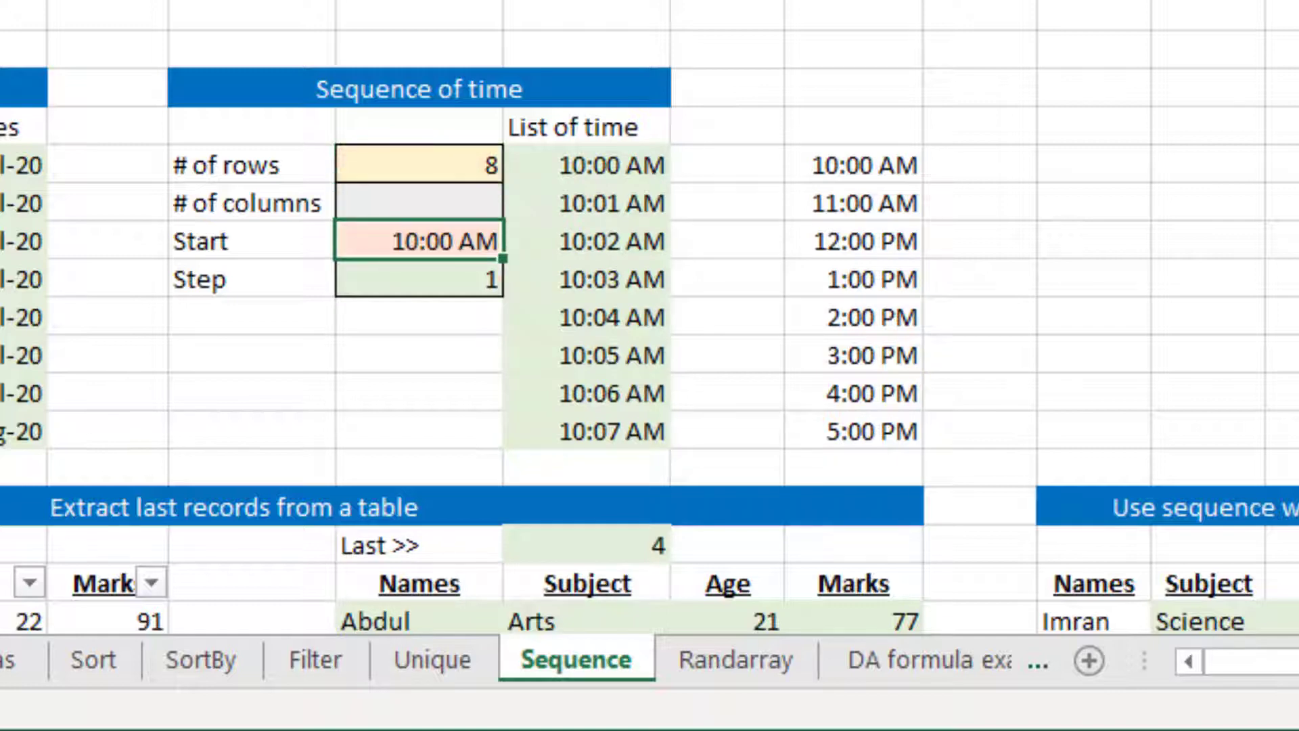
key(Down)
key(Down)
key(Down)
key(Down)
key(Down)
key(Down)
key(Down)
key(Down)
key(Down)
key(Down)
key(Down)
key(Down)
key(Down)
key(Down)
key(Down)
key(Down)
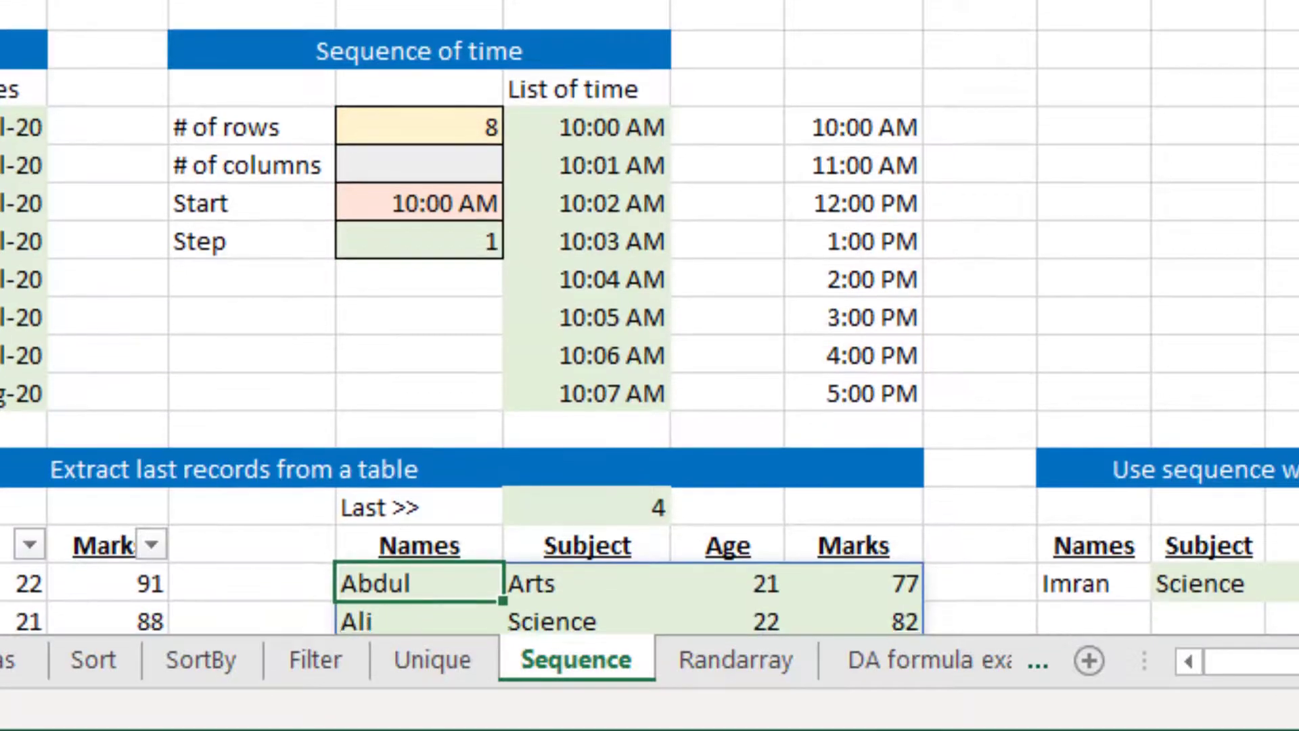
key(Down)
key(Down)
key(Down)
key(Down)
key(Down)
key(Down)
key(Down)
key(Down)
key(Left)
key(Left)
key(Left)
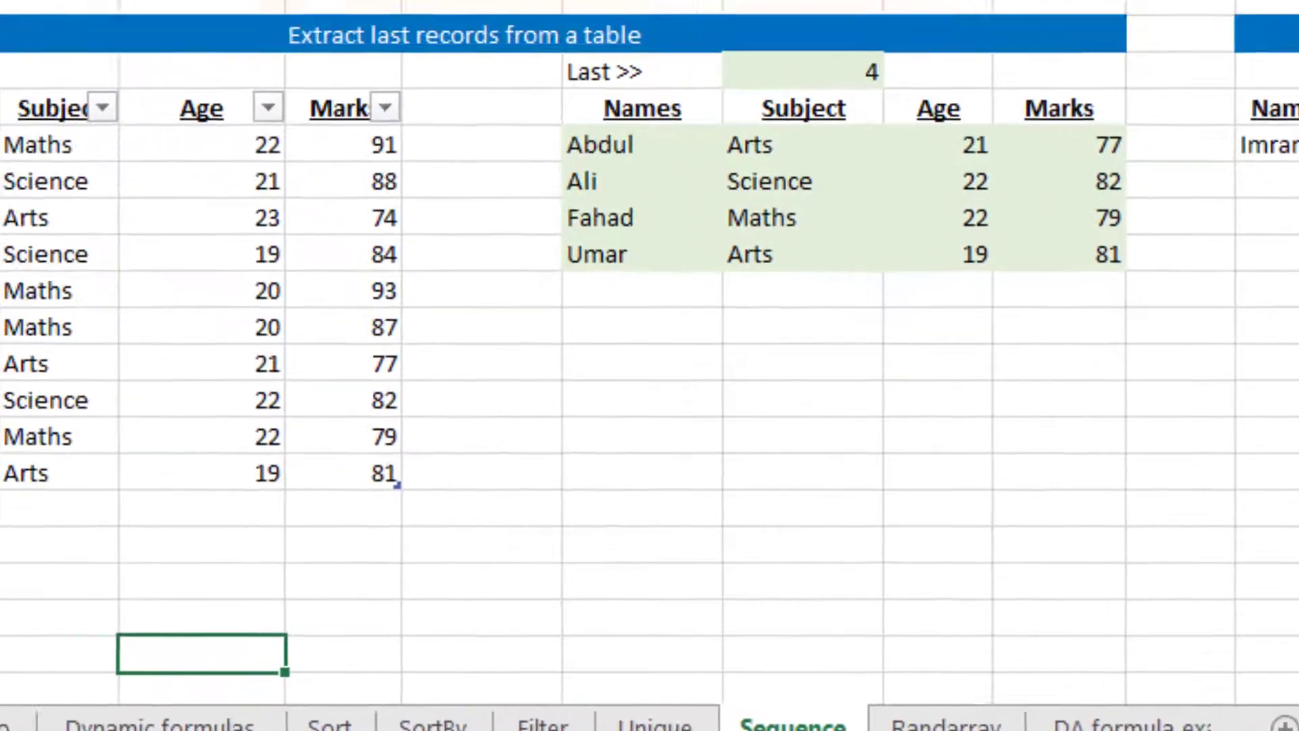
key(ctrl+Up)
key(ctrl+Up)
key(Left)
key(Left)
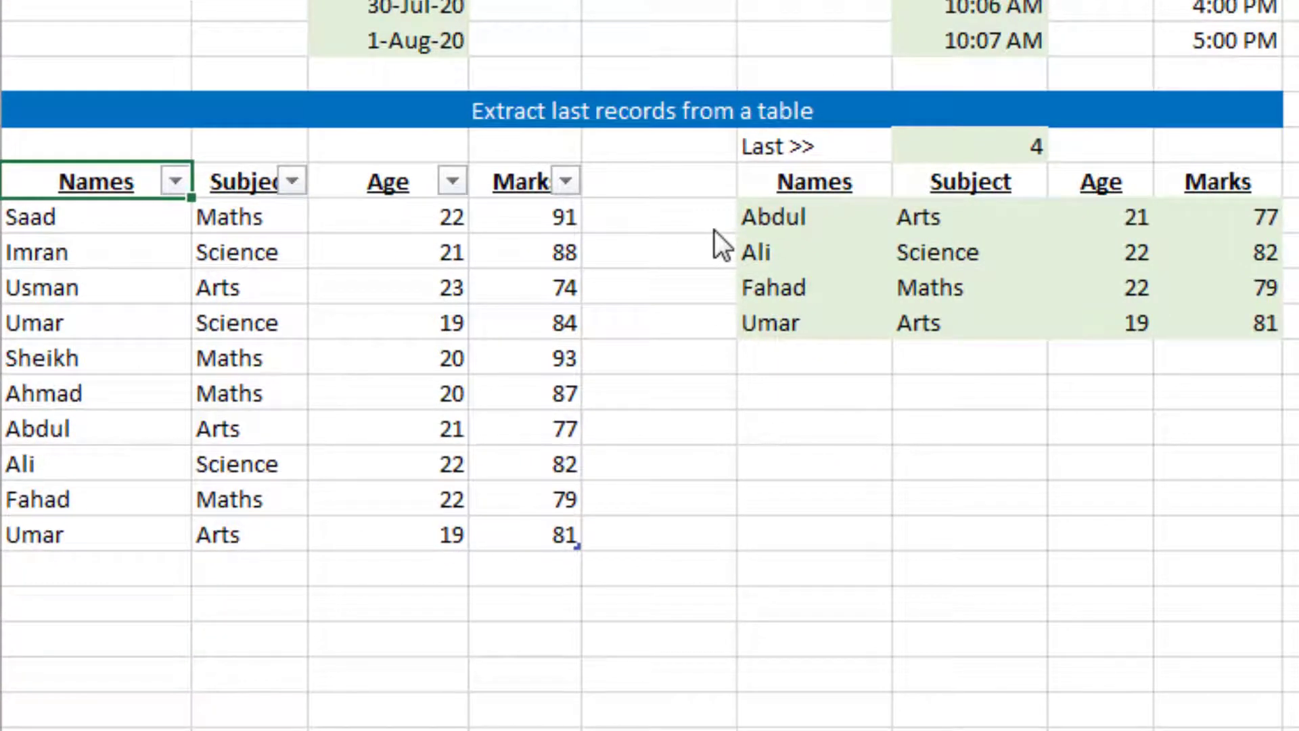
Delete the existing extraction formula in F30, the first cell under the output Names heading
key(Up)
key(Right)
key(Right)
key(Right)
key(Right)
key(Right)
key(Right)
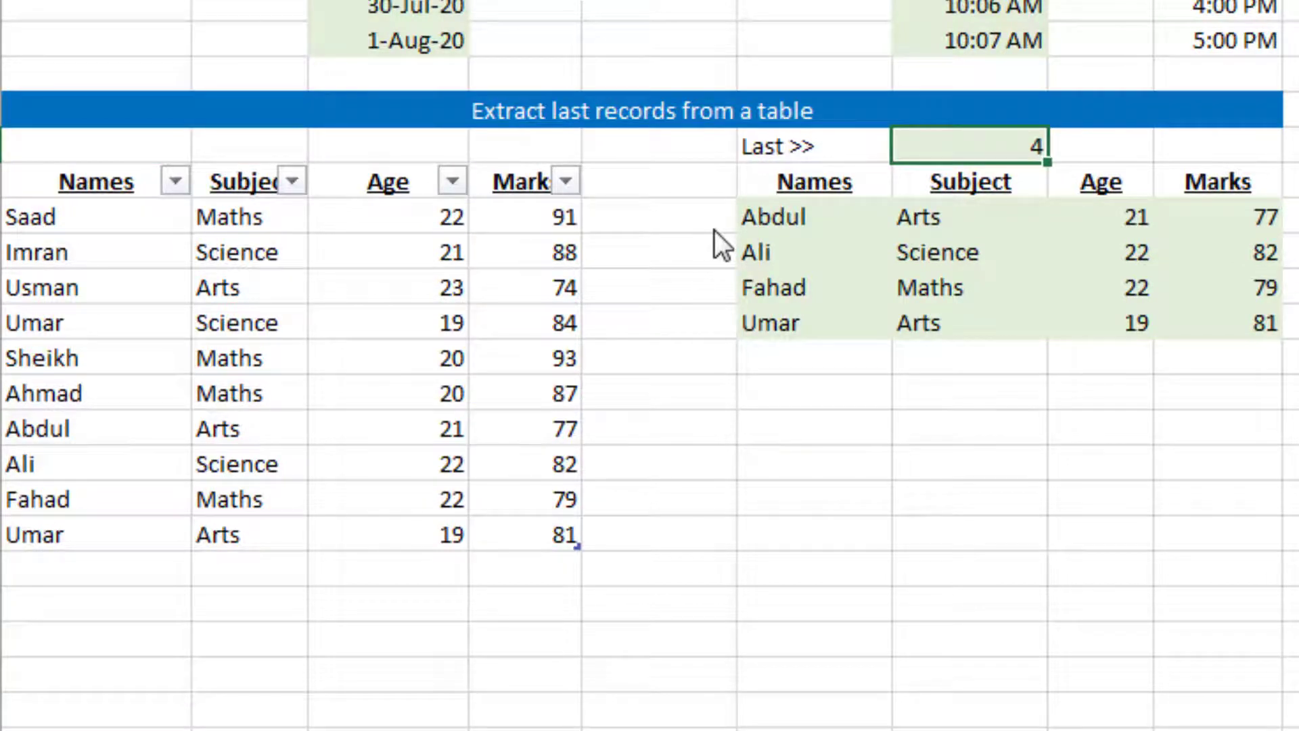
key(Left)
key(Down)
key(Down)
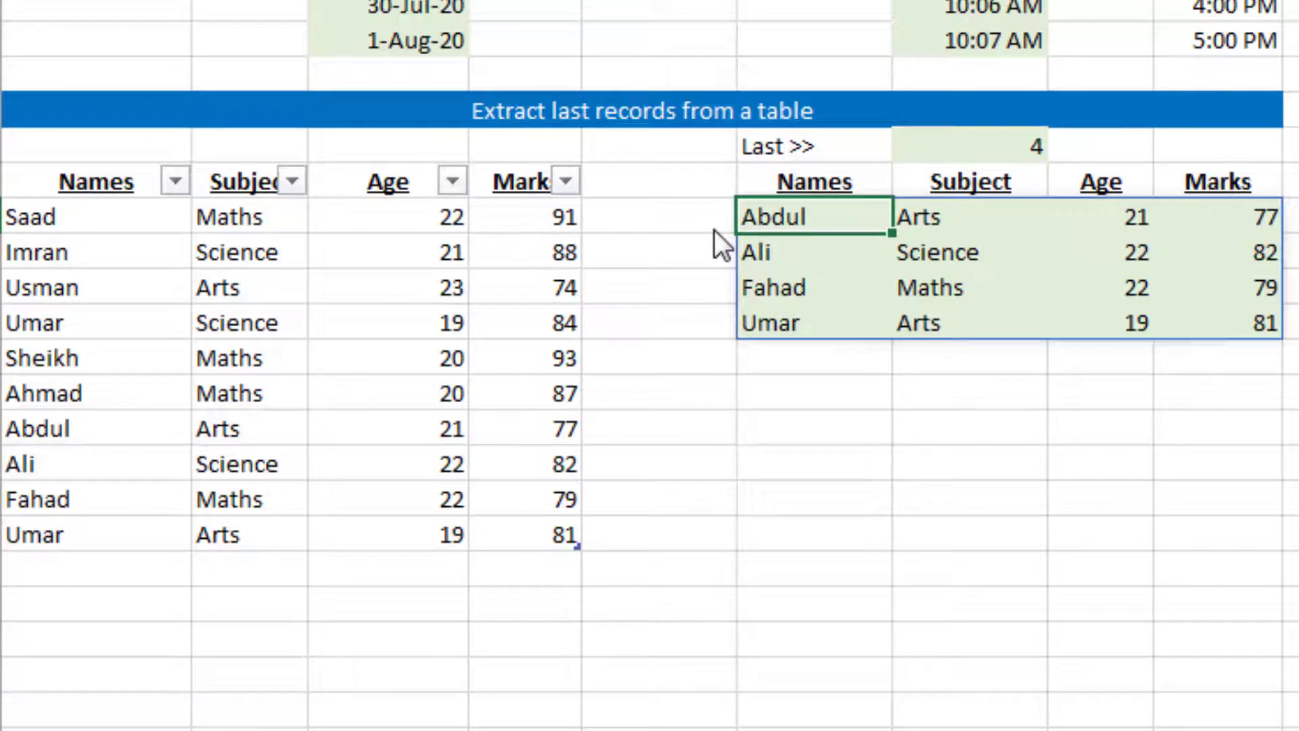
key(Delete)
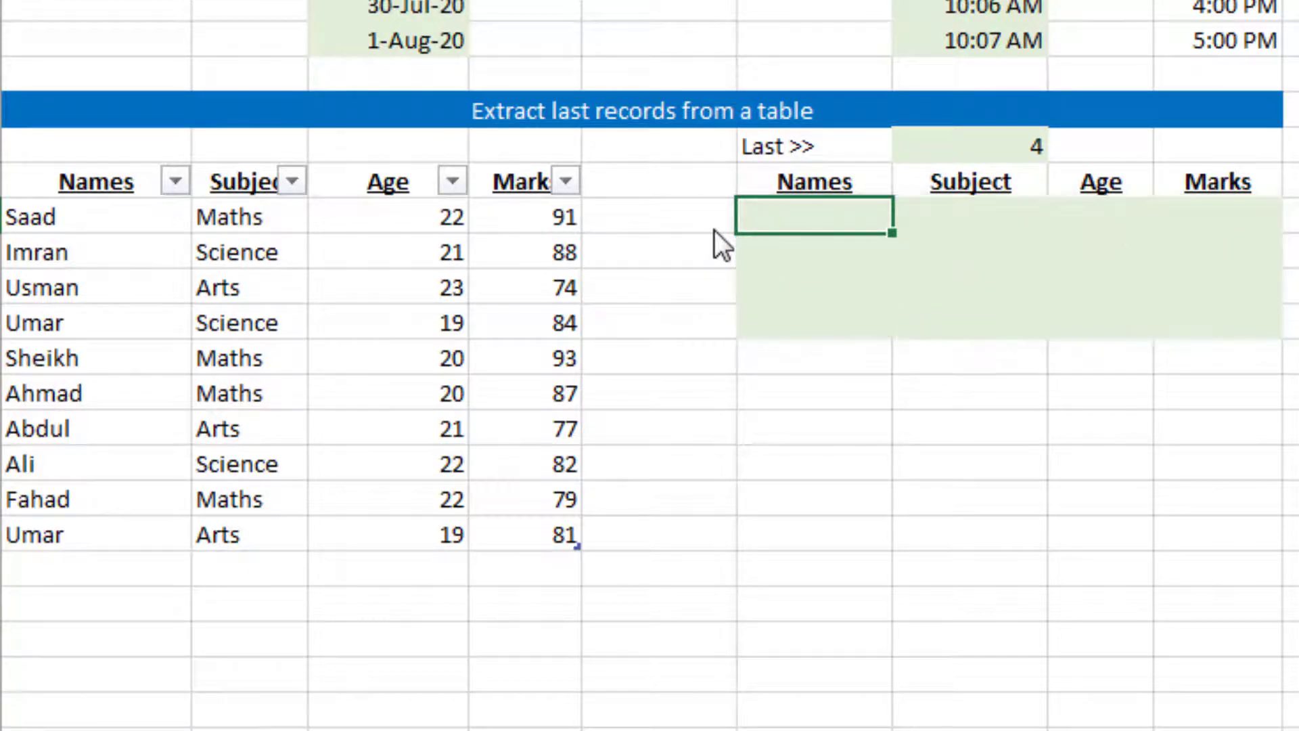
text(=inde)
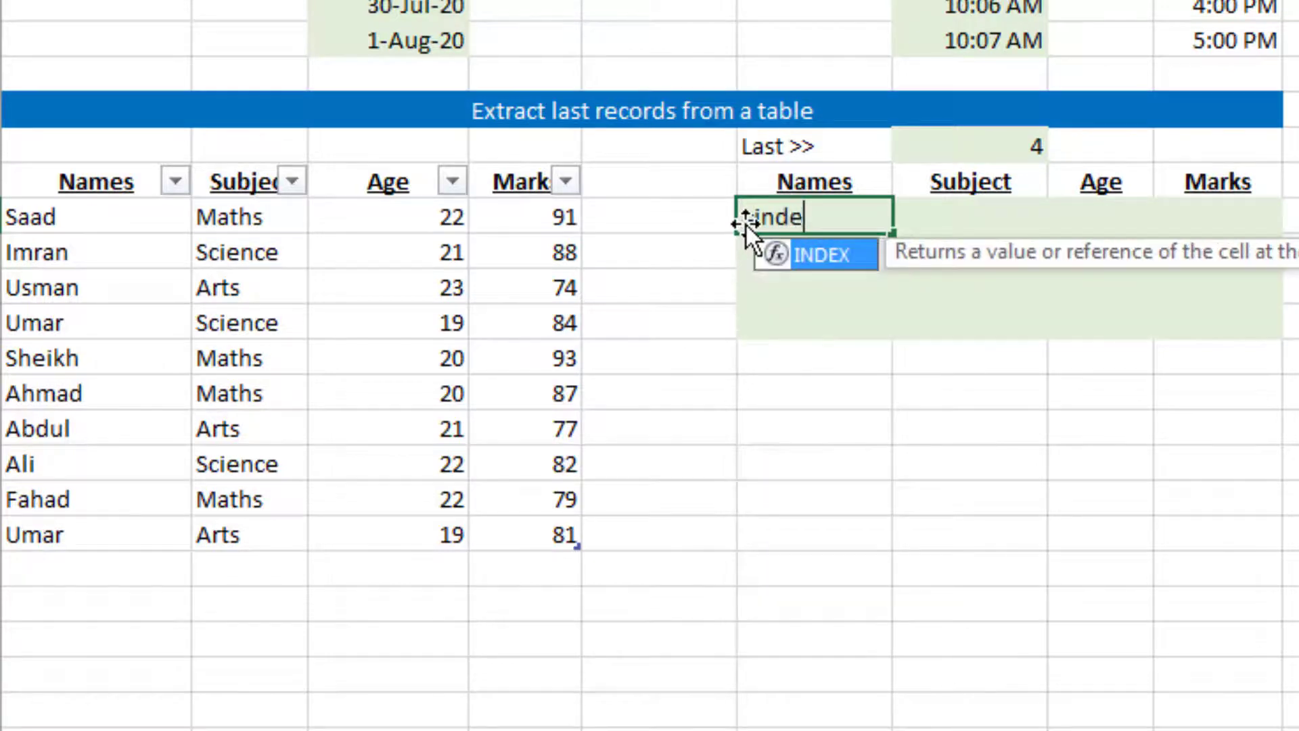
key(Tab)
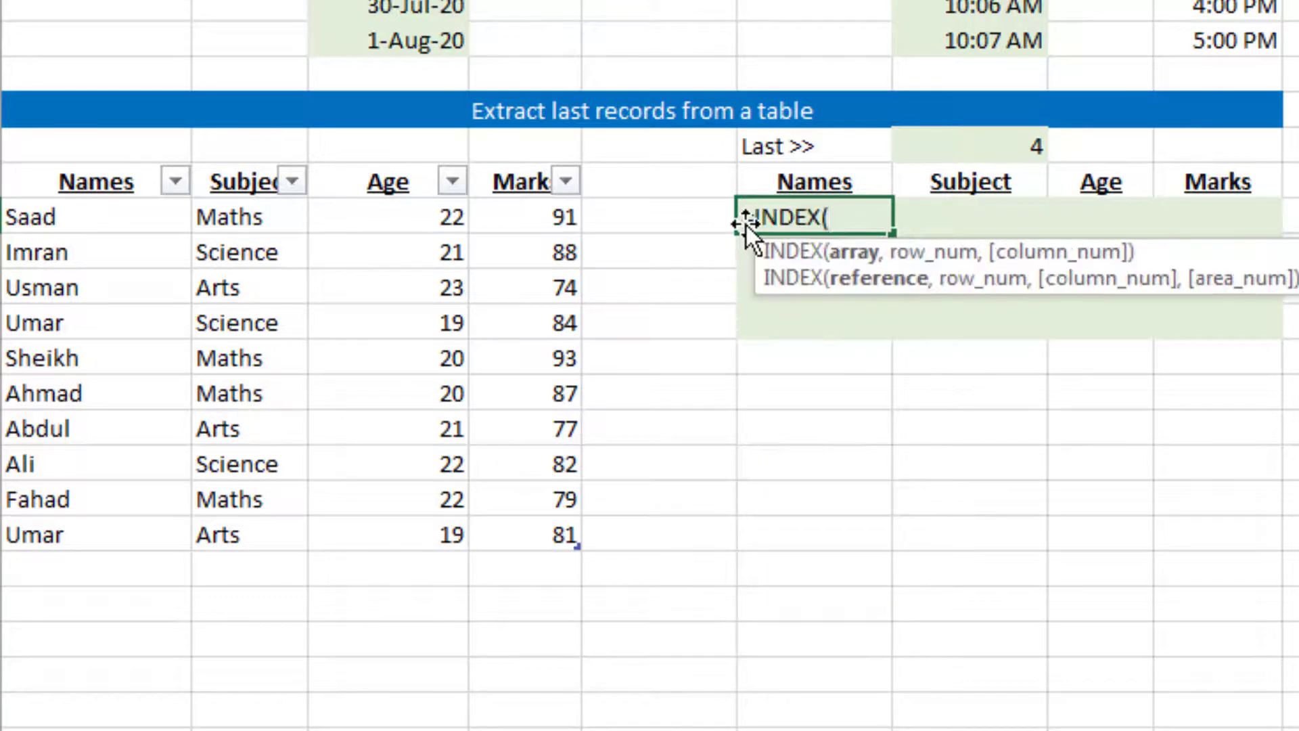
key(Left)
key(Left)
key(Left)
key(Left)
key(Left)
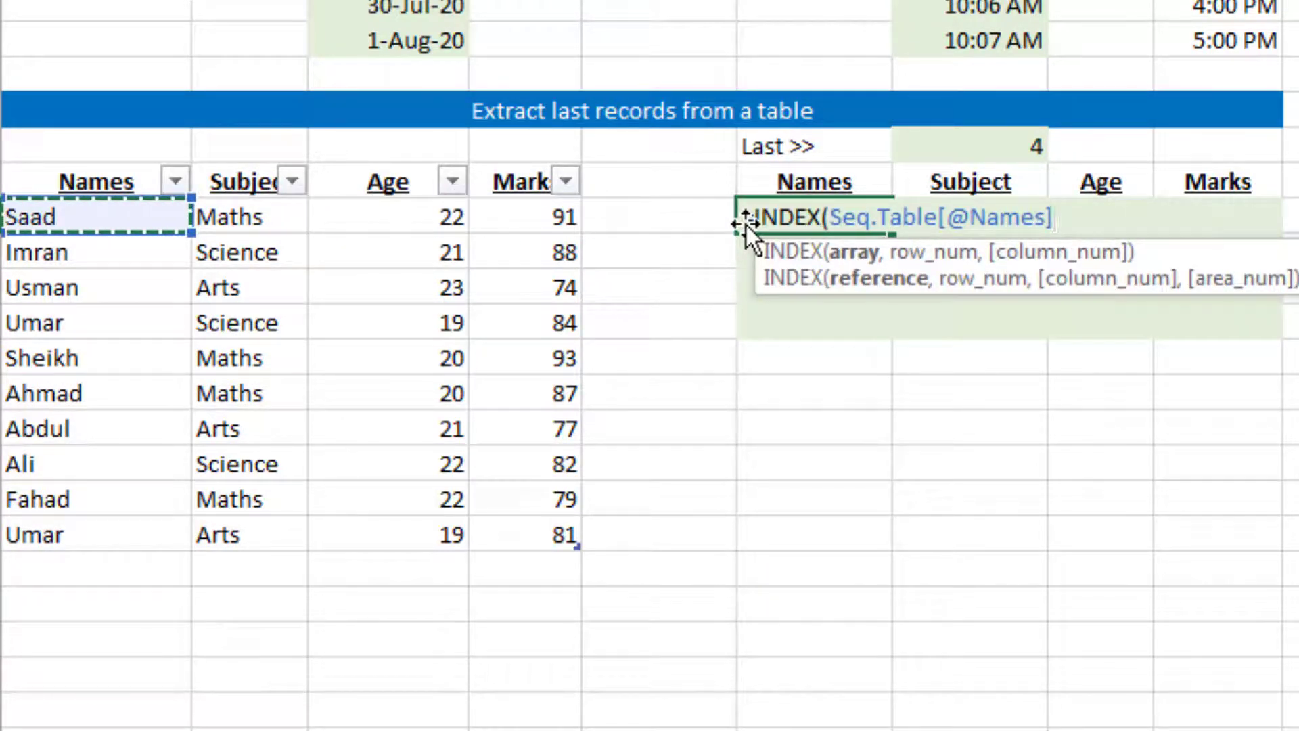
key(ctrl+shift+Right)
key(ctrl+shift+Down)
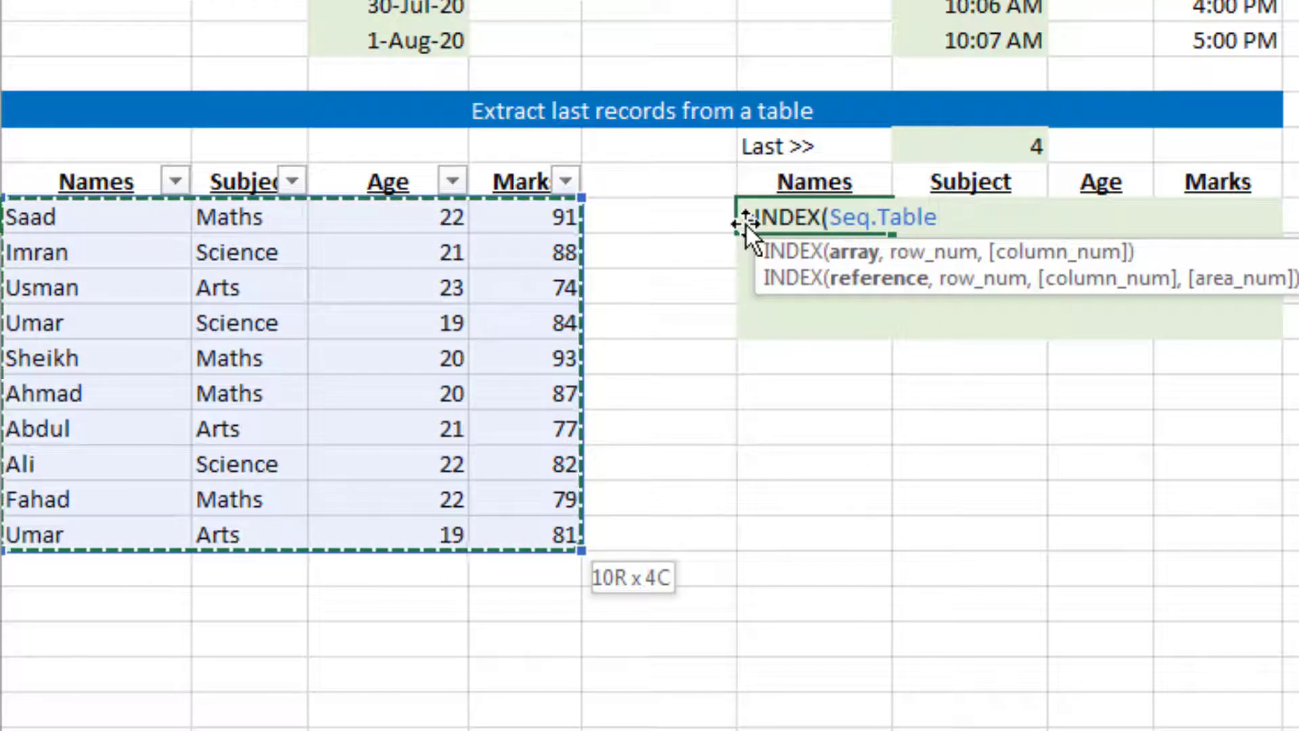
text(,)
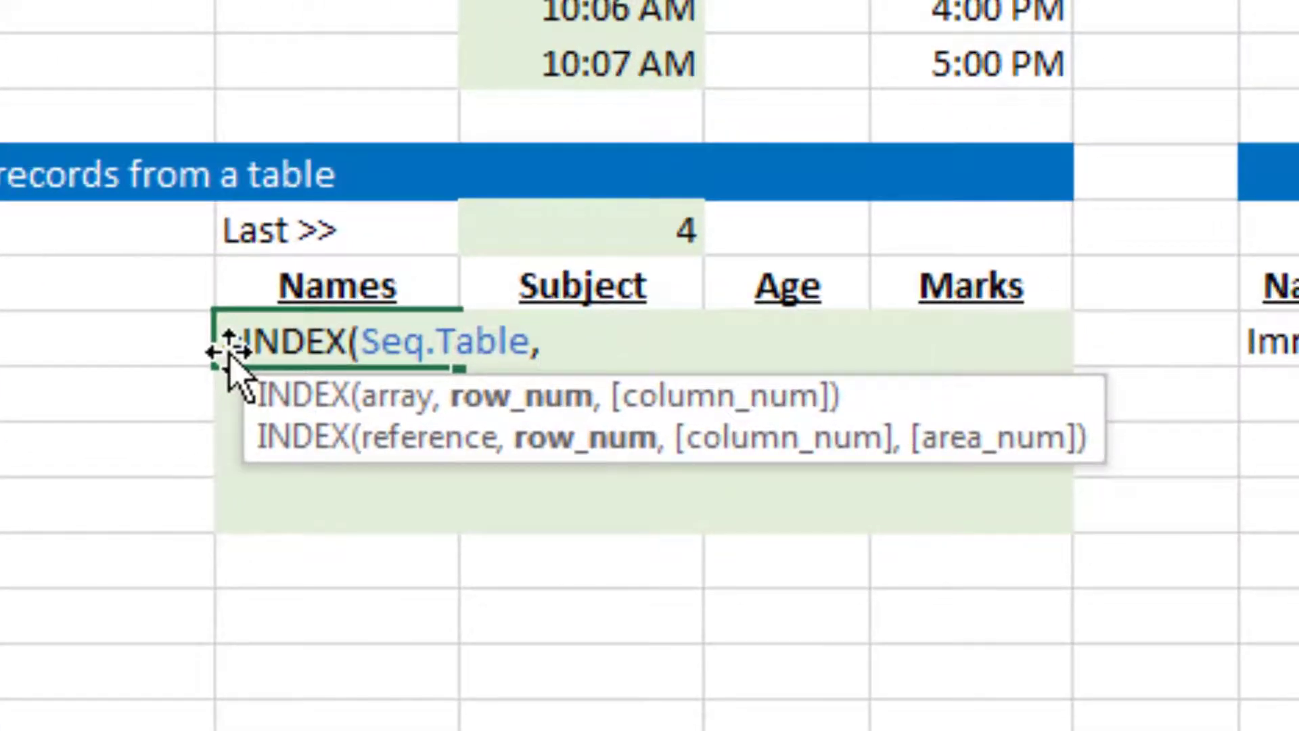
key(Escape)
key(Right)
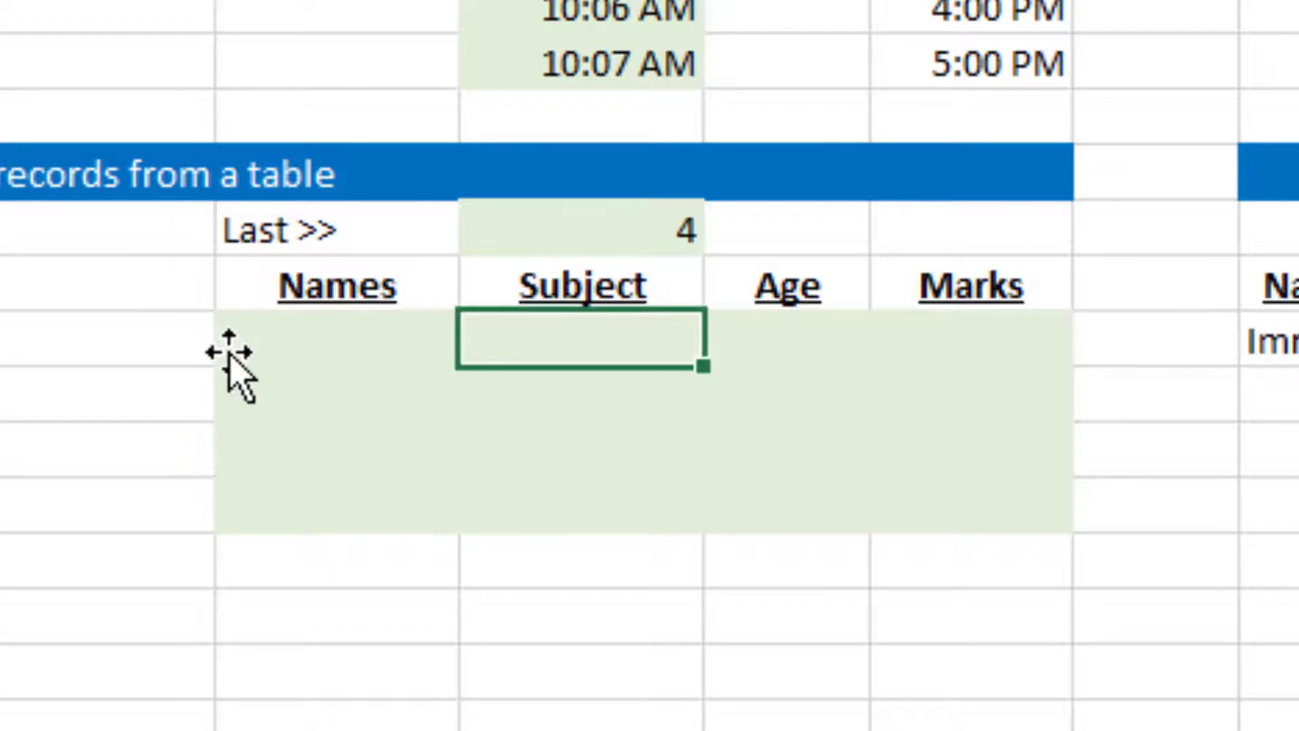
key(Left)
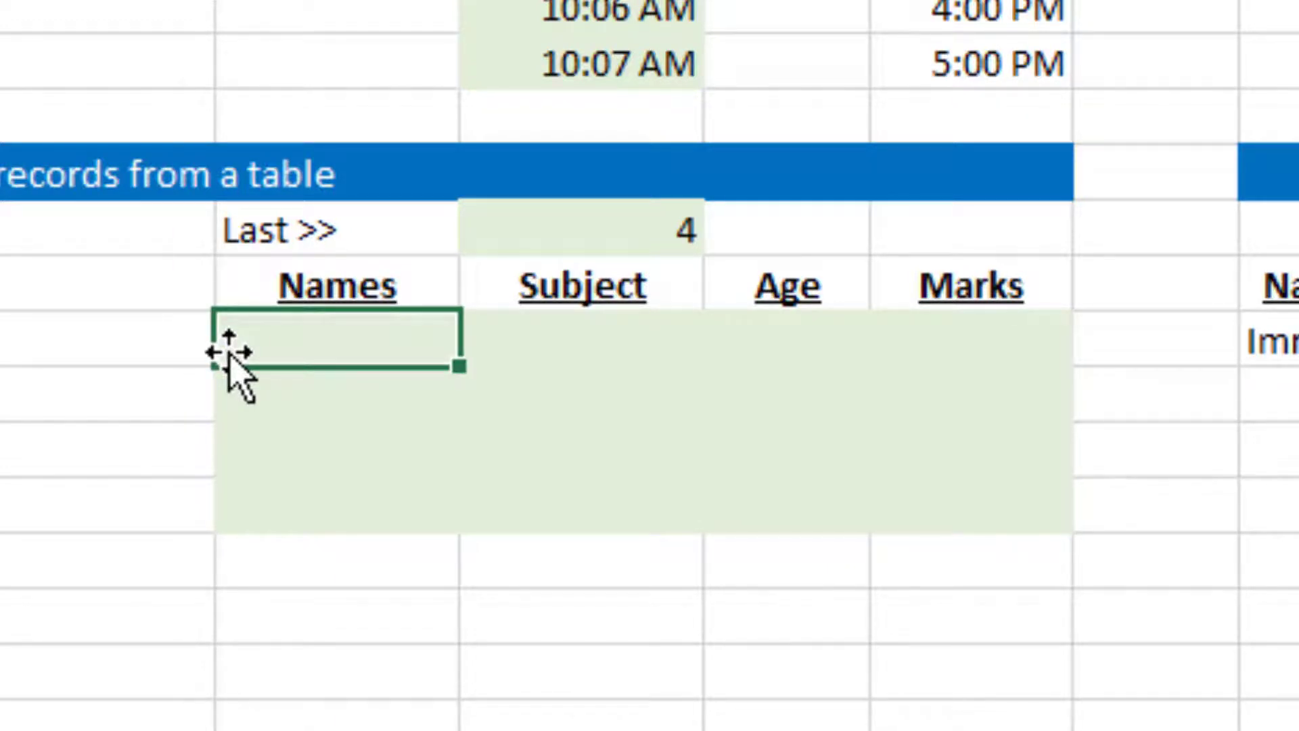
key(Down)
key(Down)
key(Down)
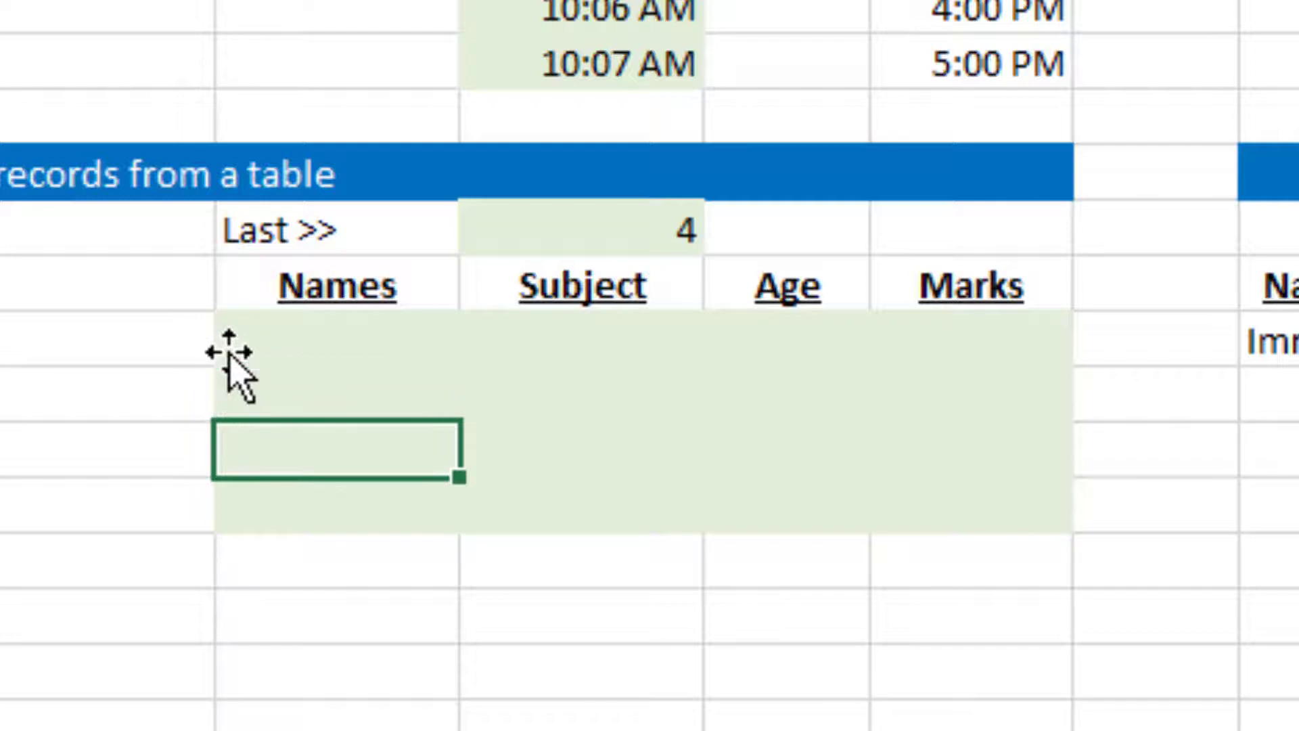
key(Up)
key(Up)
key(Up)
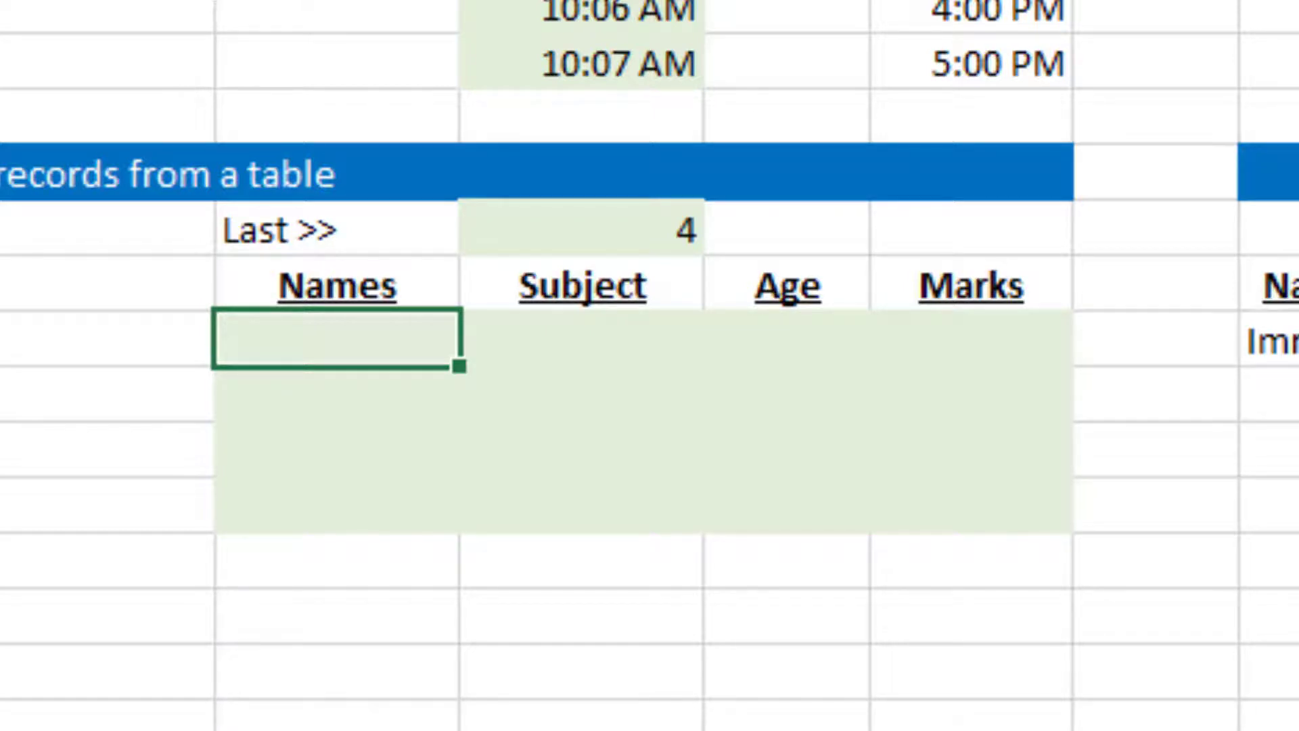
Begin an INDEX formula in F30 with the whole source table, Seq.Table, as its array
text(=index()
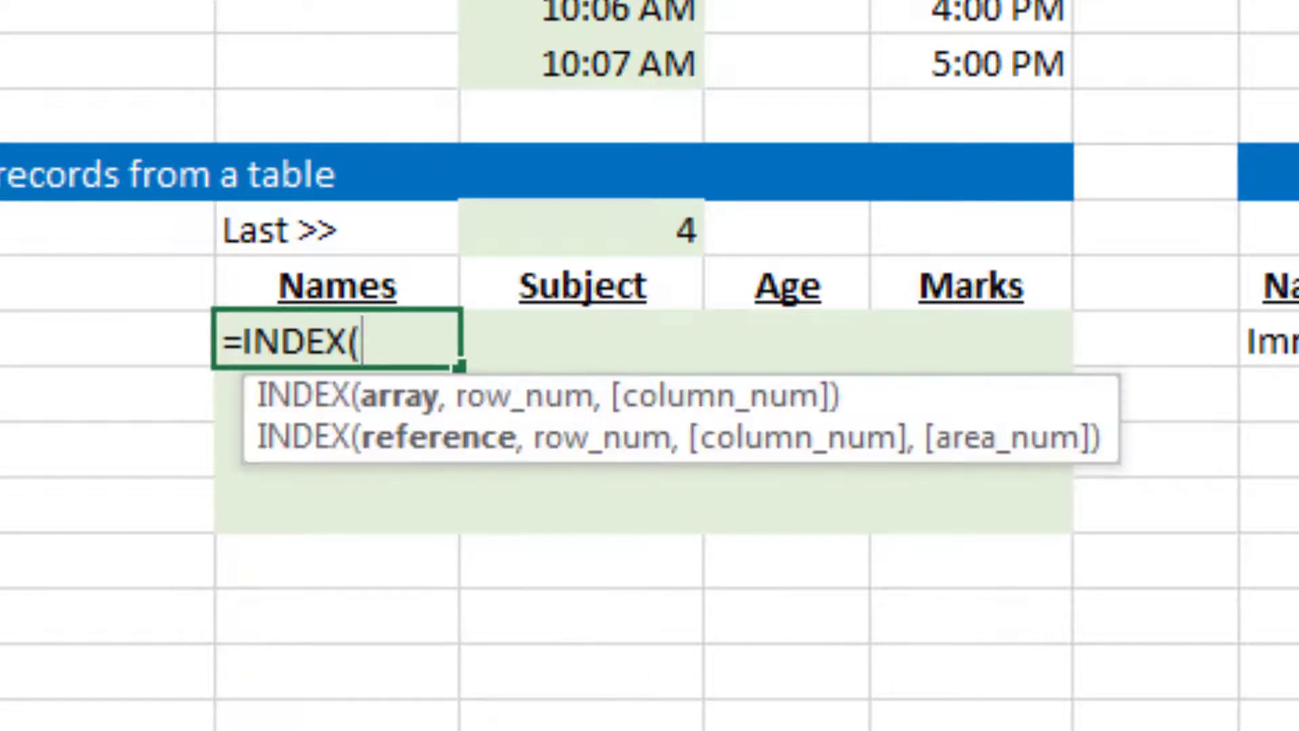
key(ctrl+Left)
key(ctrl+Left)
key(ctrl+shift+Right)
key(ctrl+shift+Down)
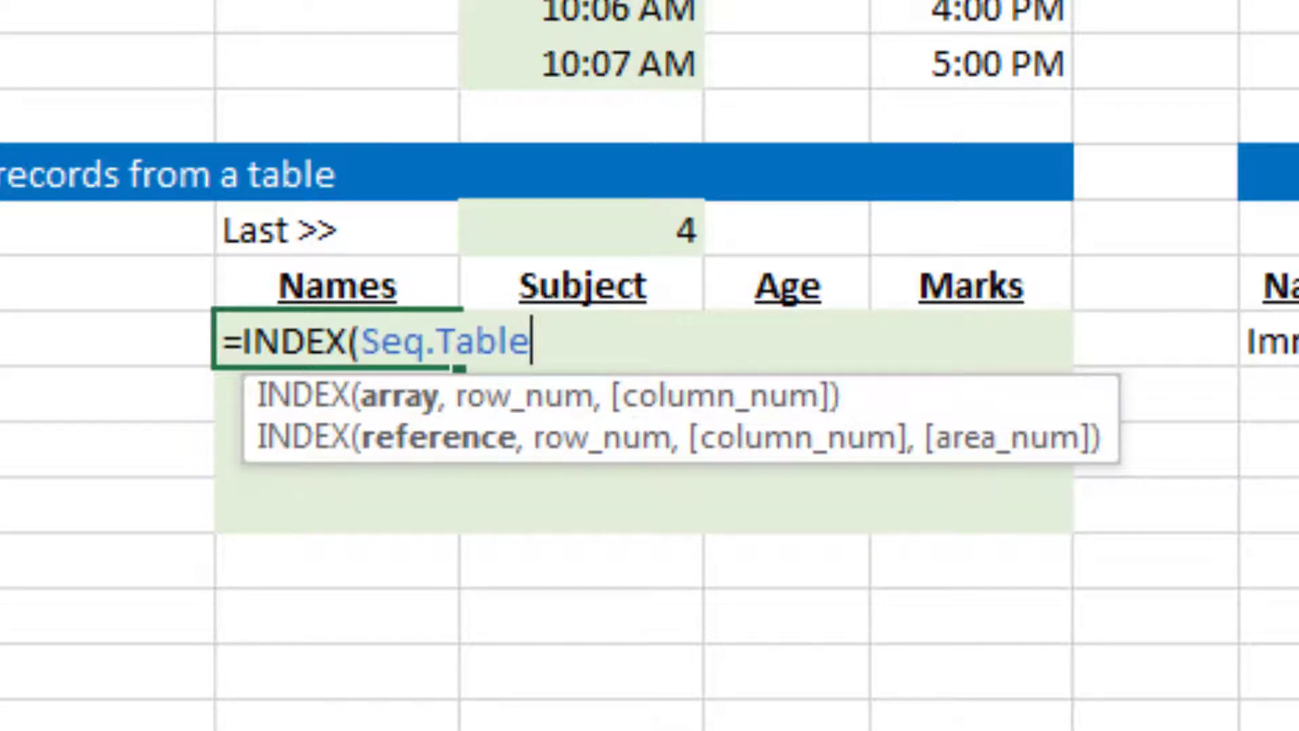
text(,)
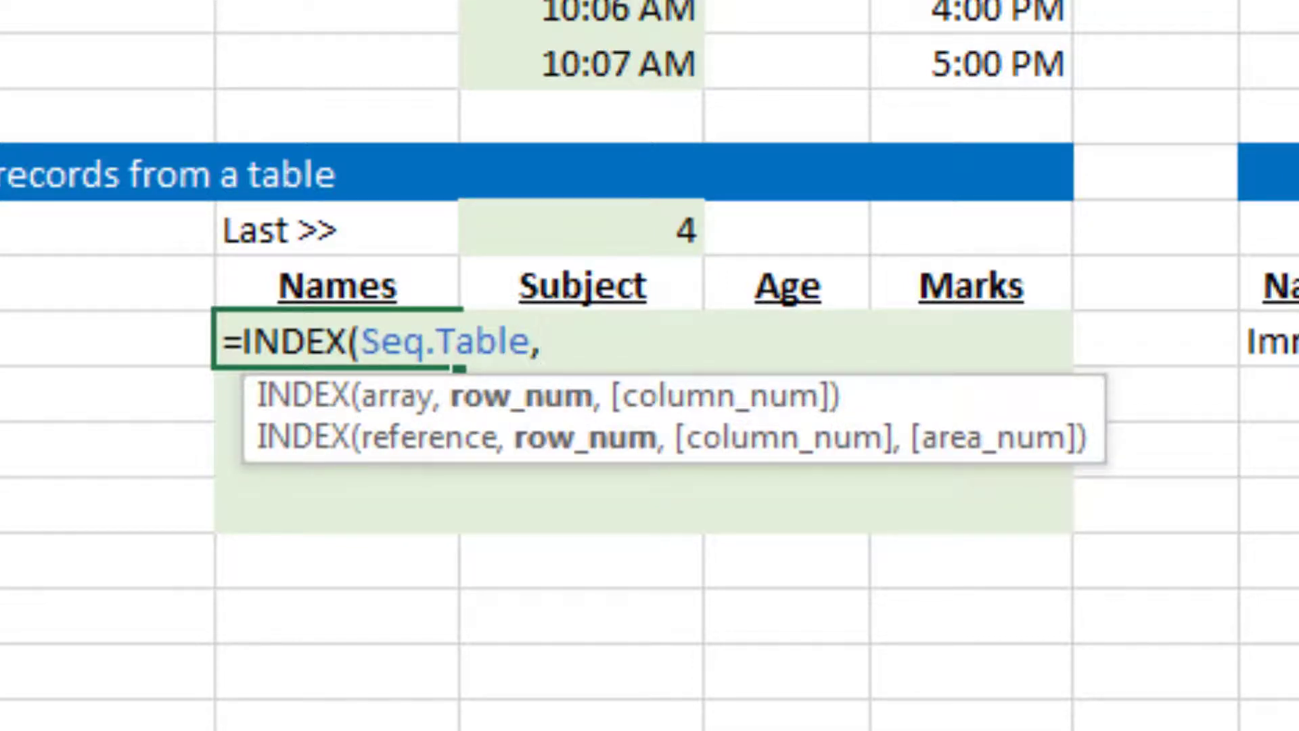
text(seque)
Nest a SEQUENCE as the INDEX row number, with G28 as its rows and the columns argument left empty
key(Tab)
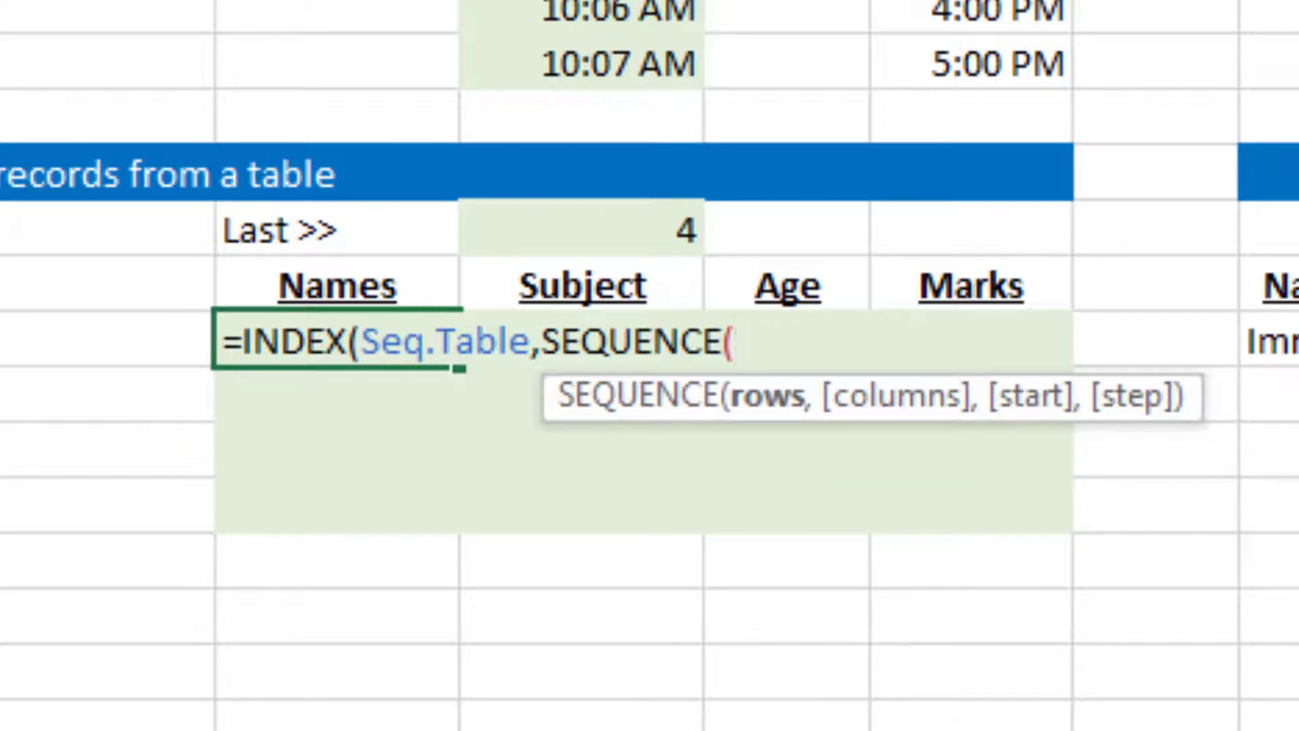
key(Up)
key(Up)
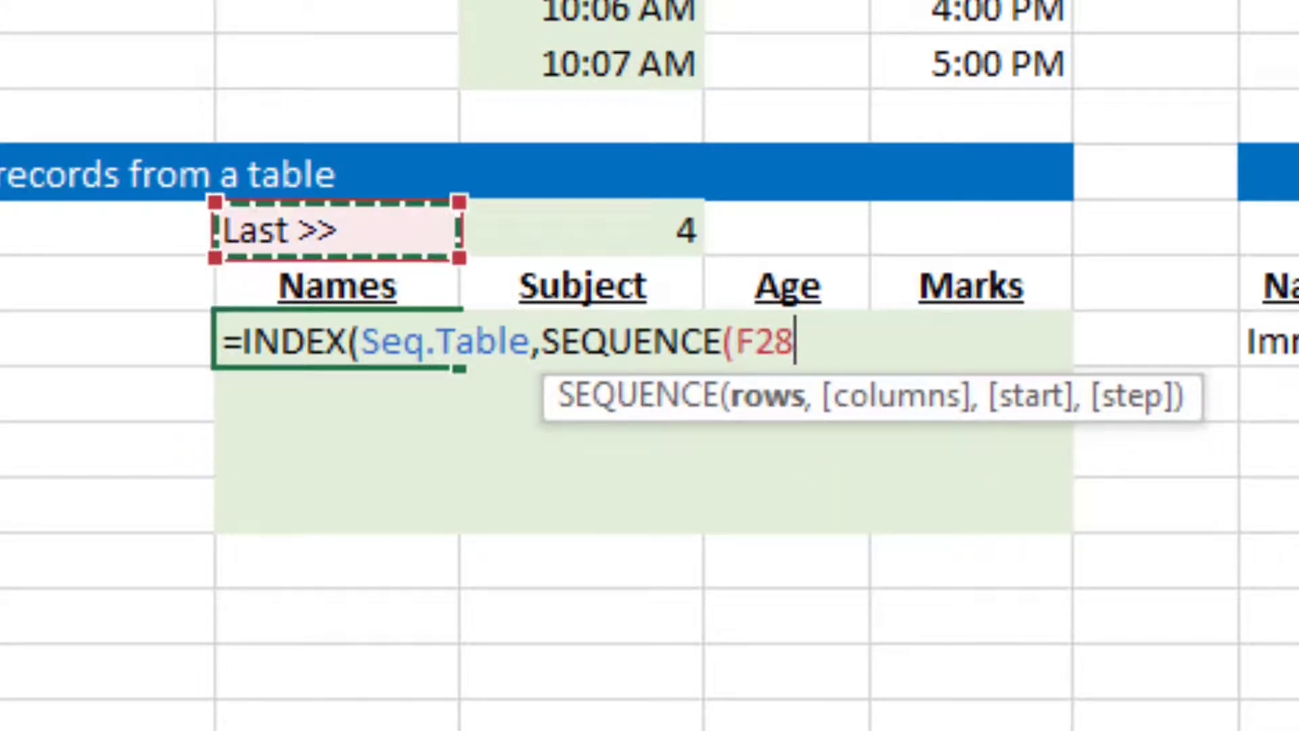
key(Right)
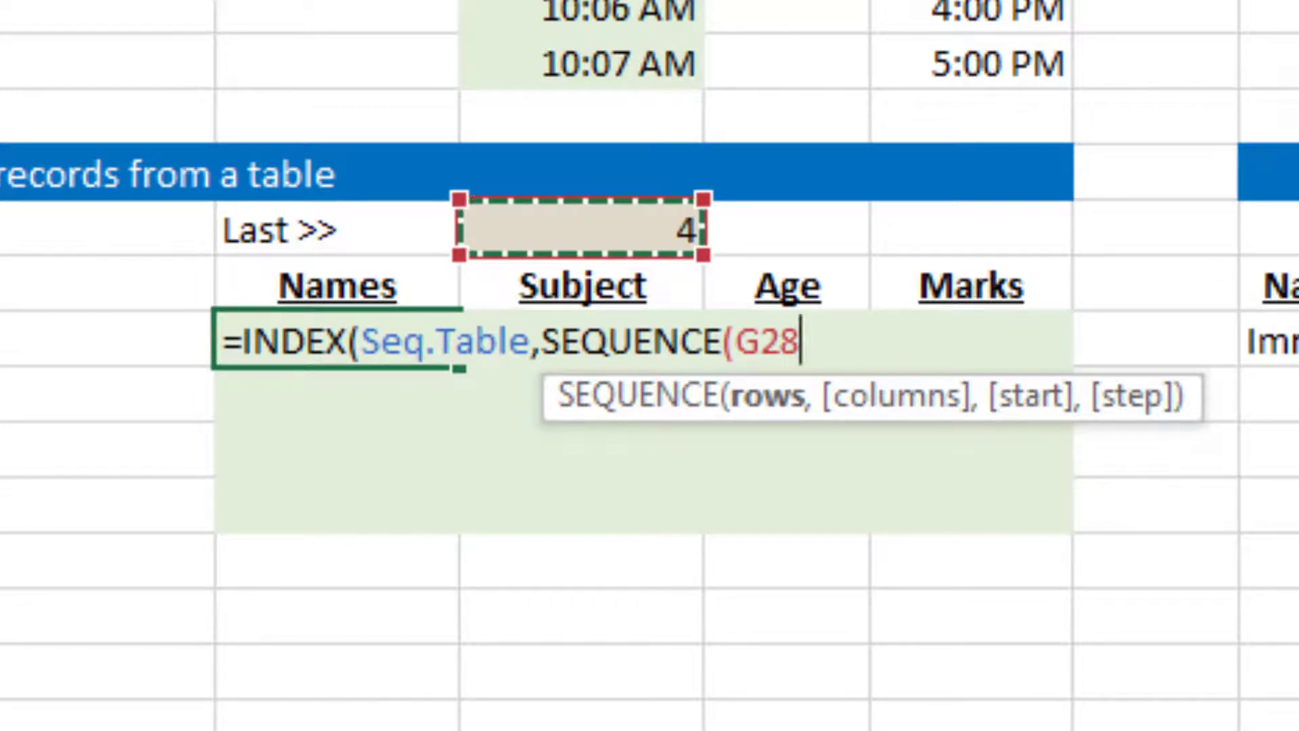
text(,)
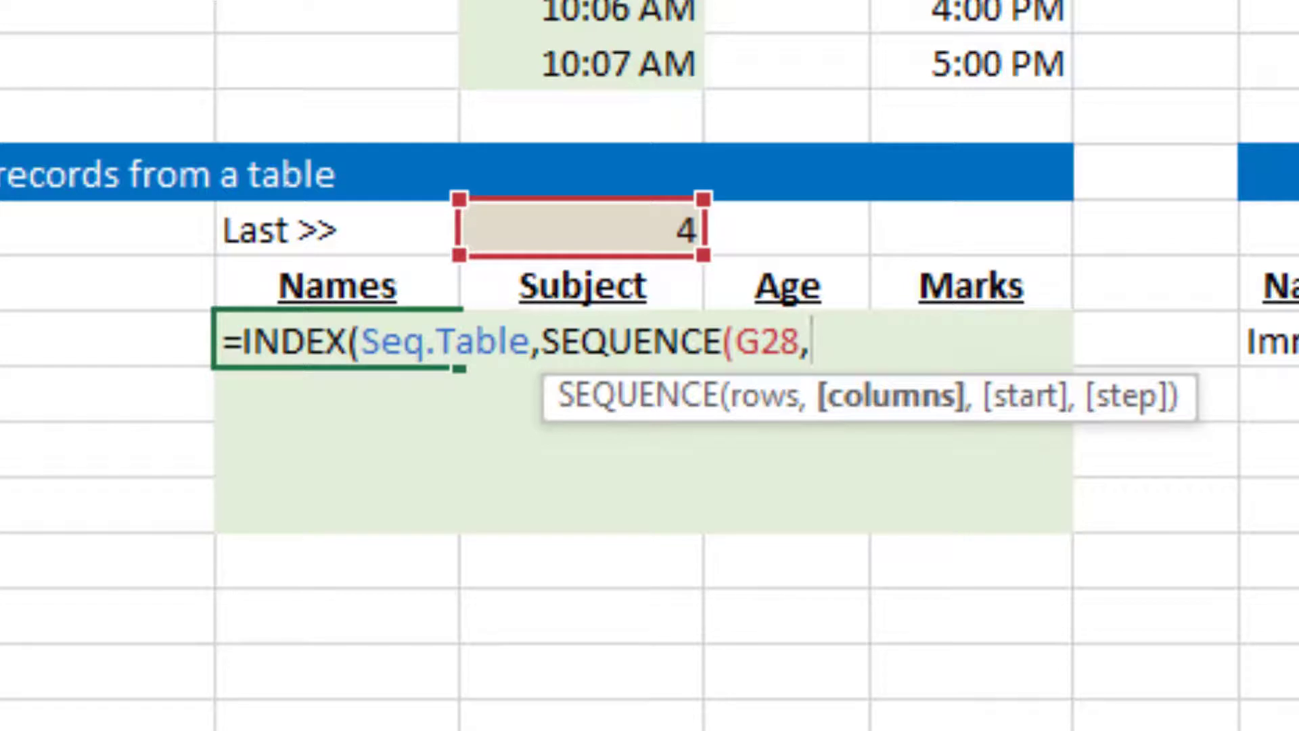
text(,)
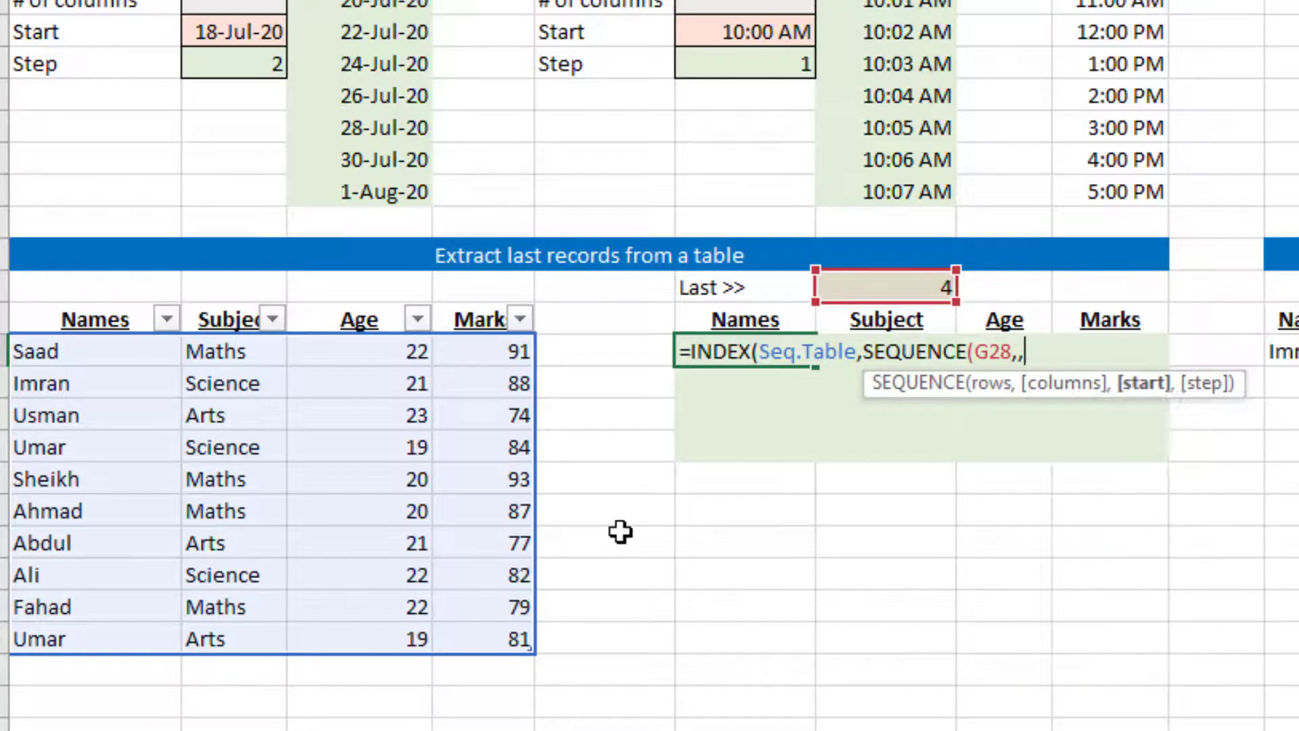
Enter ROWS(Seq.Table) as the beginning of the SEQUENCE start argument, covering the whole source table
text(rows)
key(Tab)
key(Left)
key(Left)
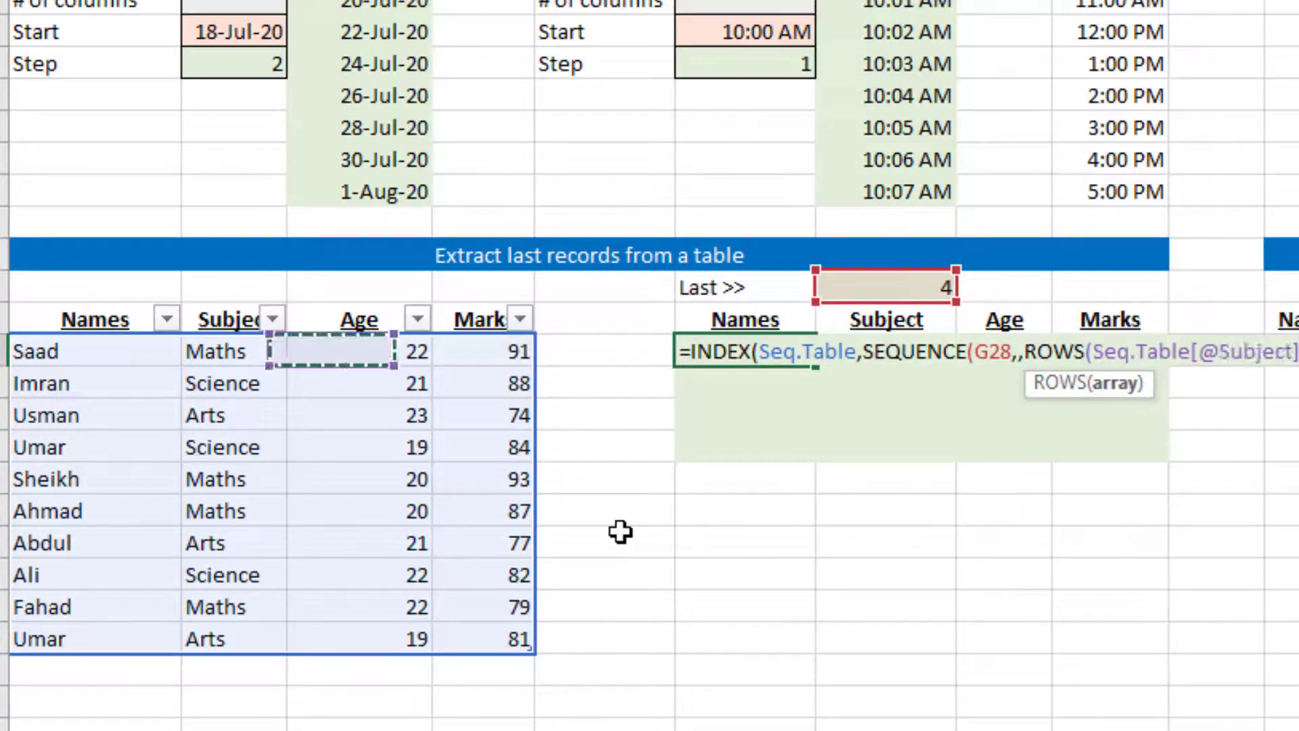
key(ctrl+shift+Left)
key(ctrl+shift+Down)
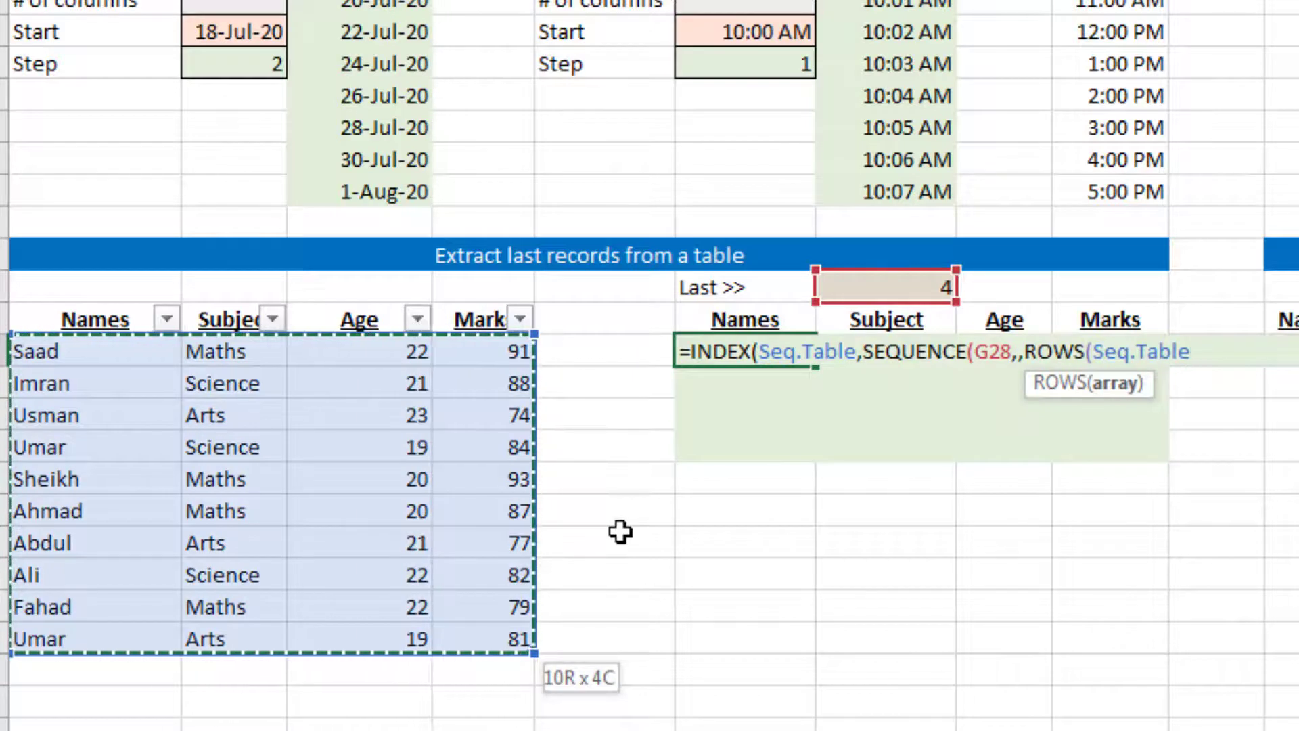
text())
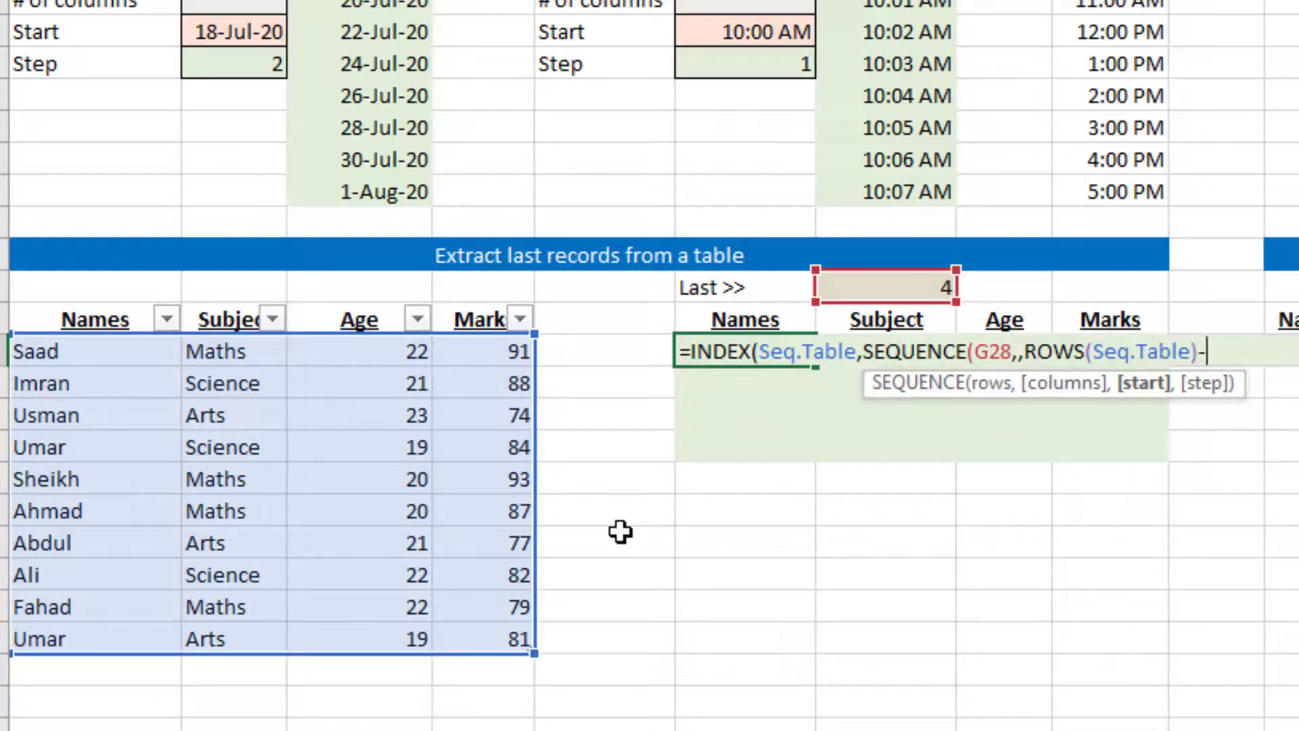
text(-)
Complete the start argument by subtracting G28 and adding 1, closing the SEQUENCE function
key(Up)
key(Up)
key(Right)
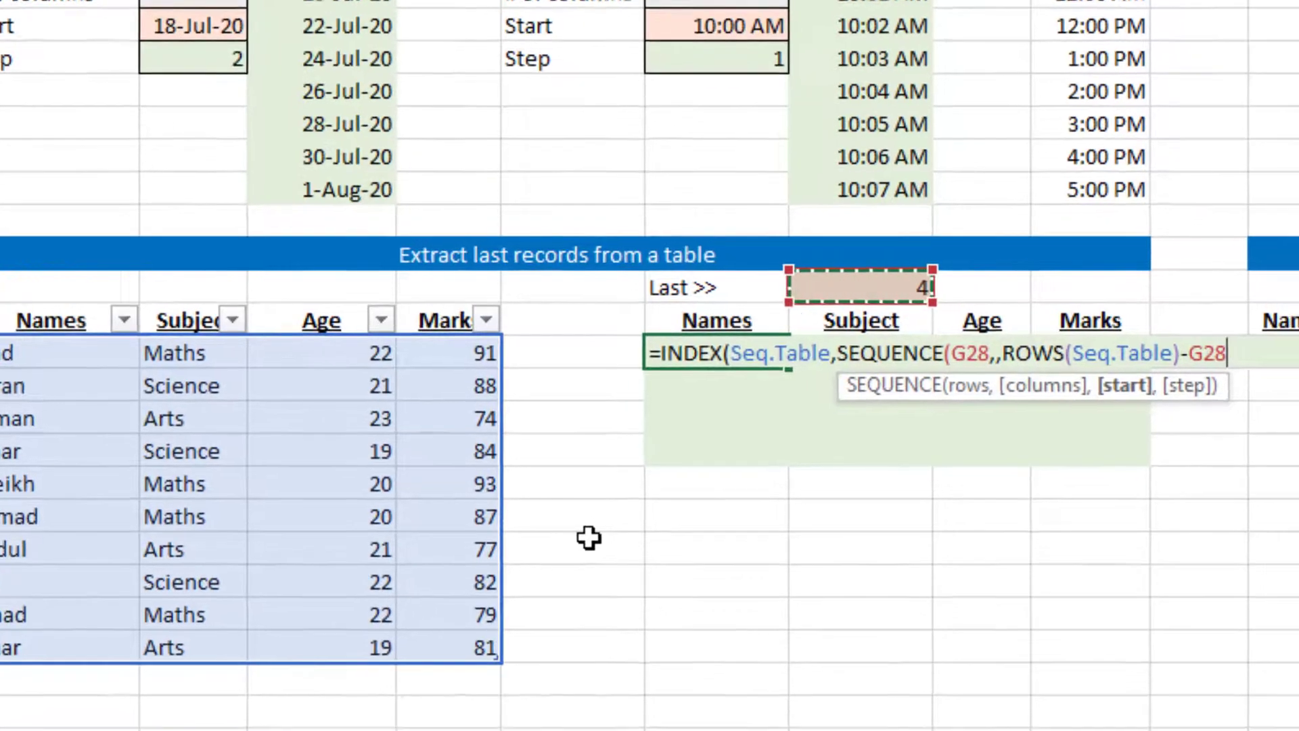
text(+1)
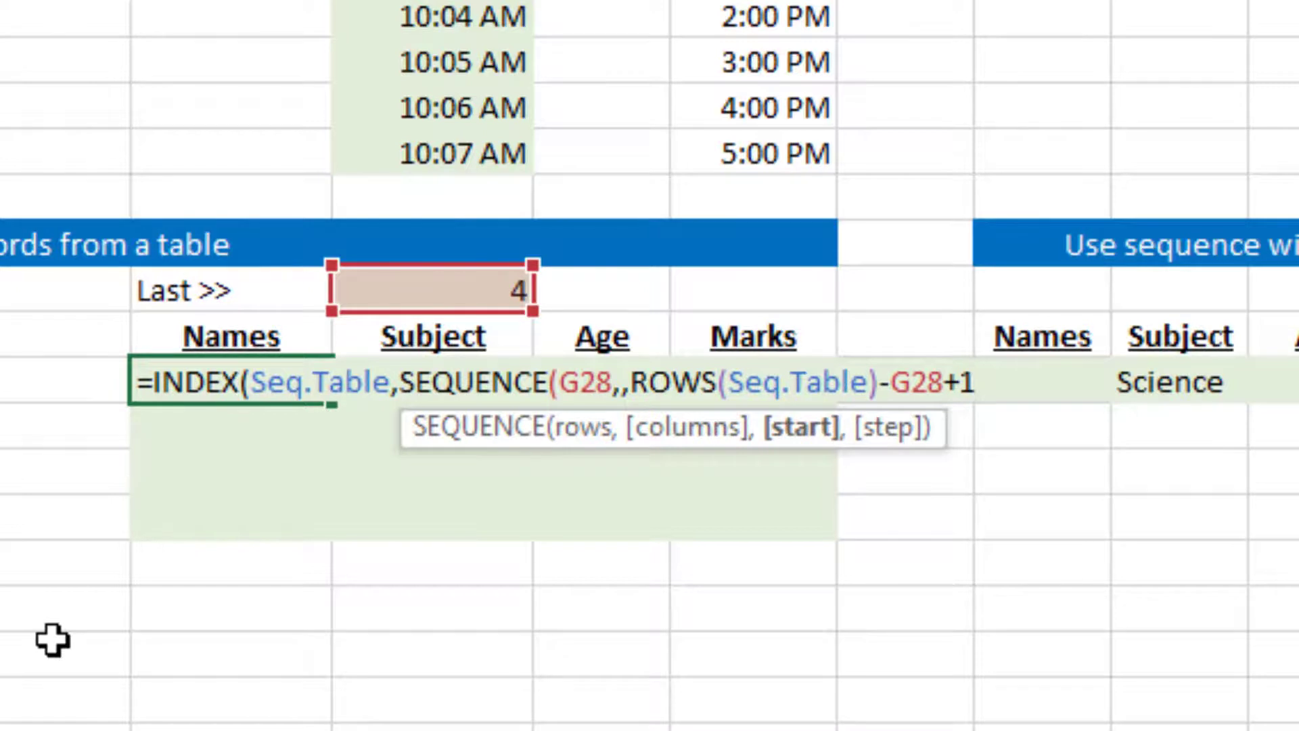
text())
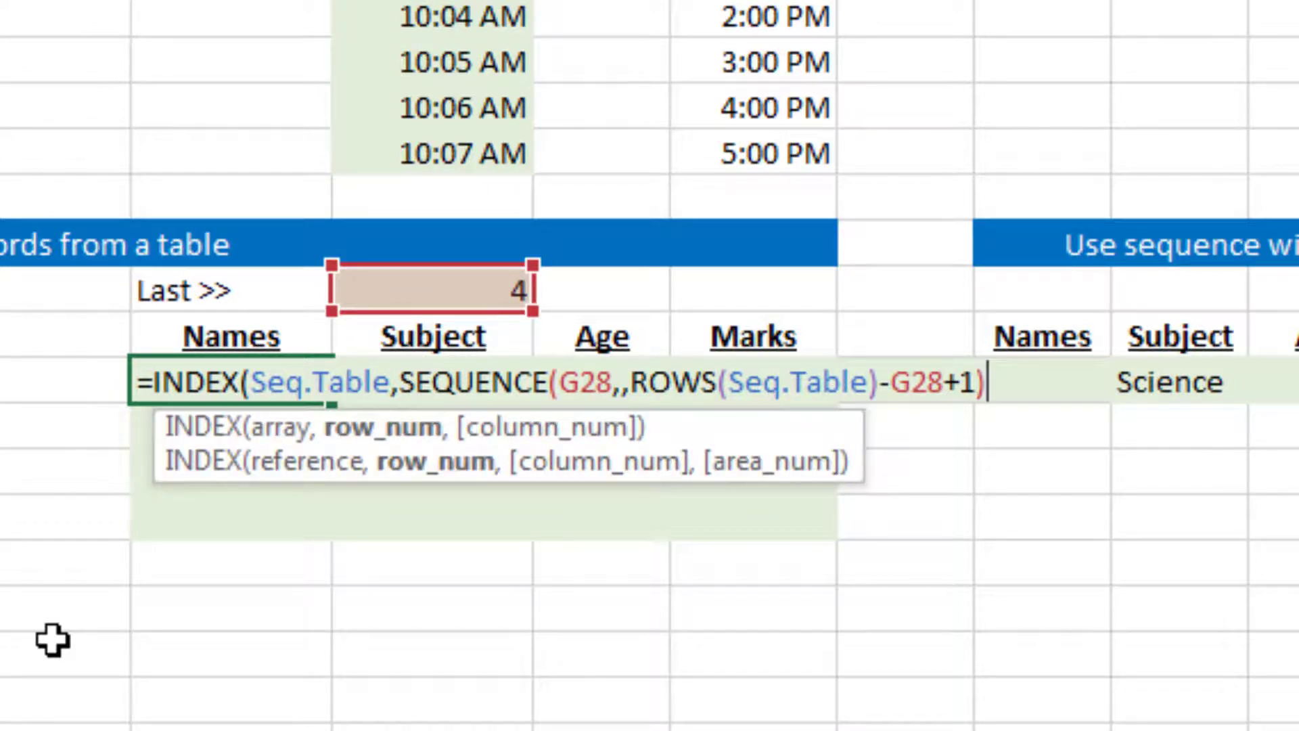
text(,)
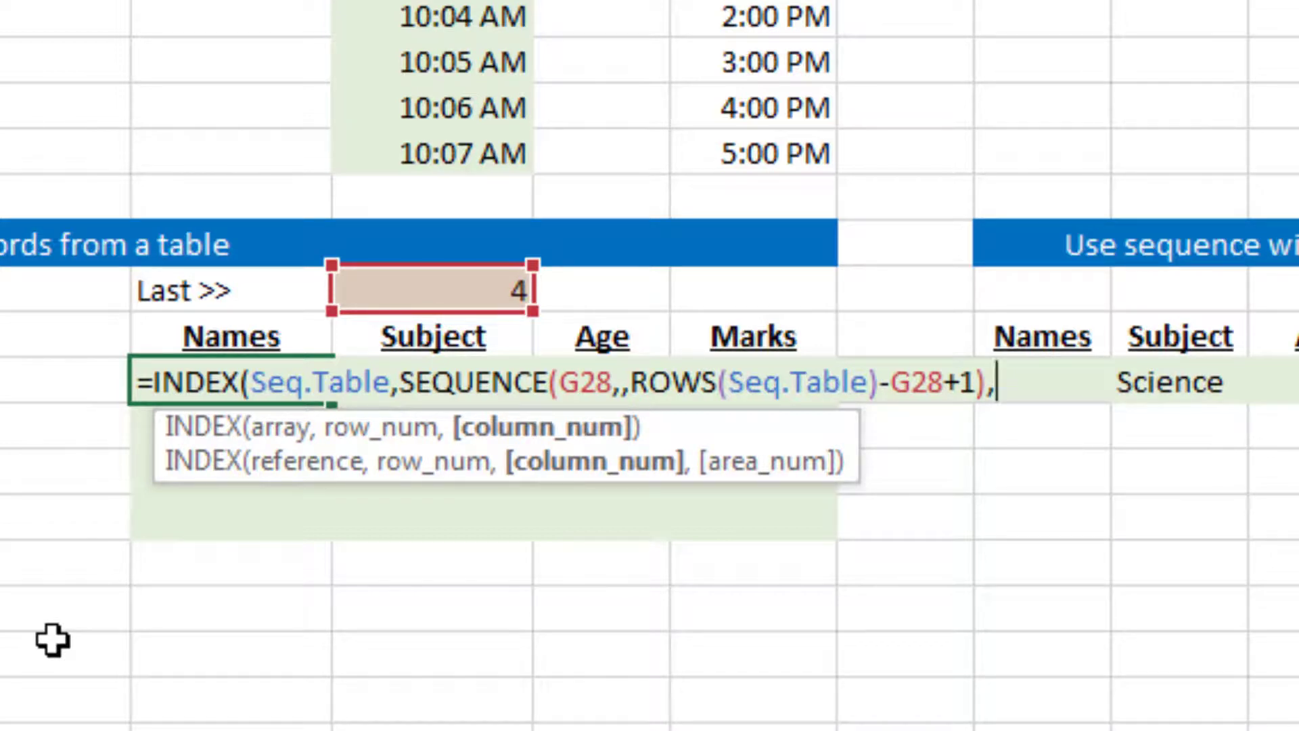
text( 1,2,3,4)
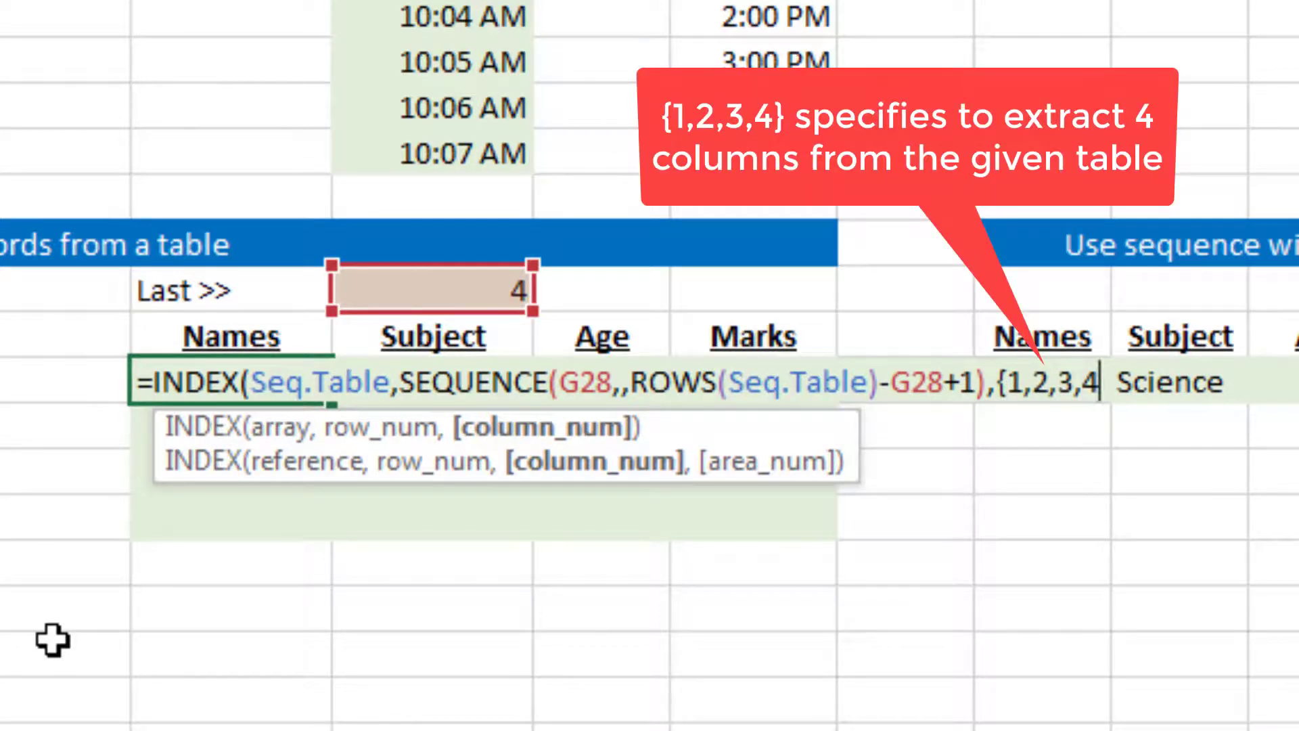
text(})
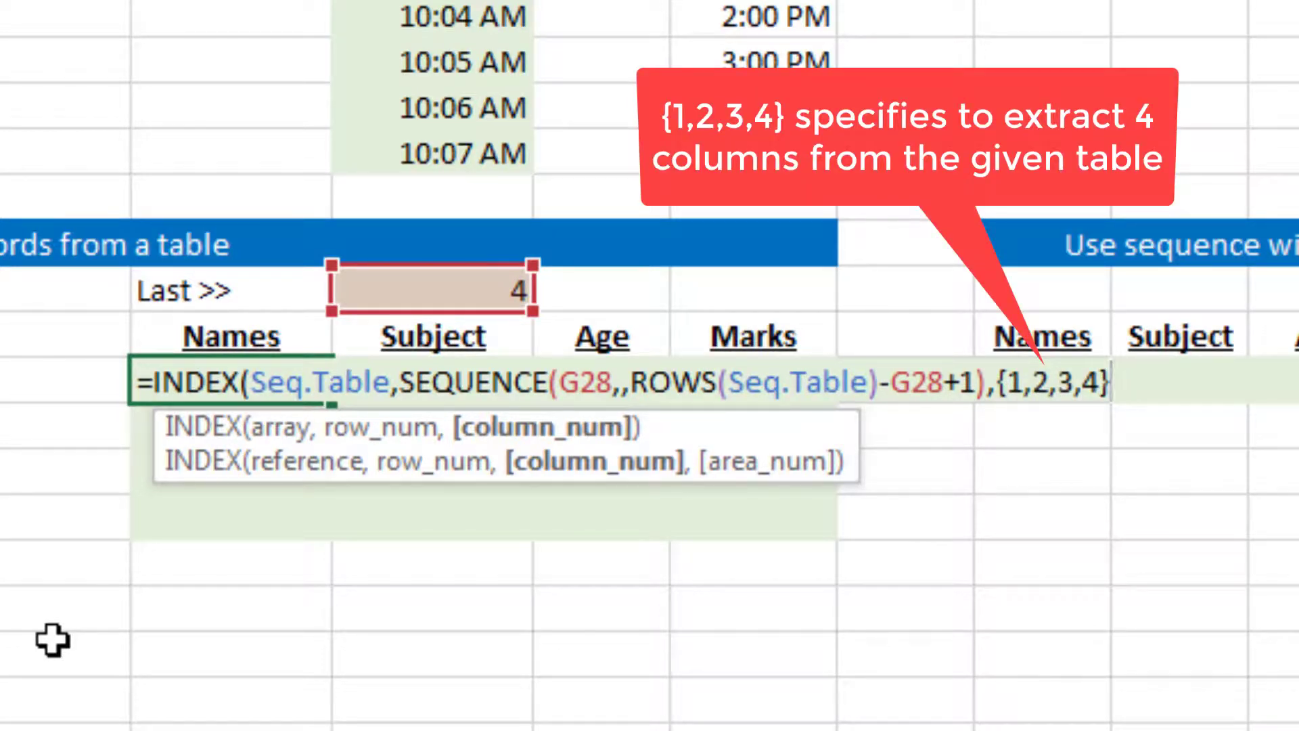
text())
Add the column array {1,2,3,4} to the INDEX function and enter the finished formula in F30
key(Return)
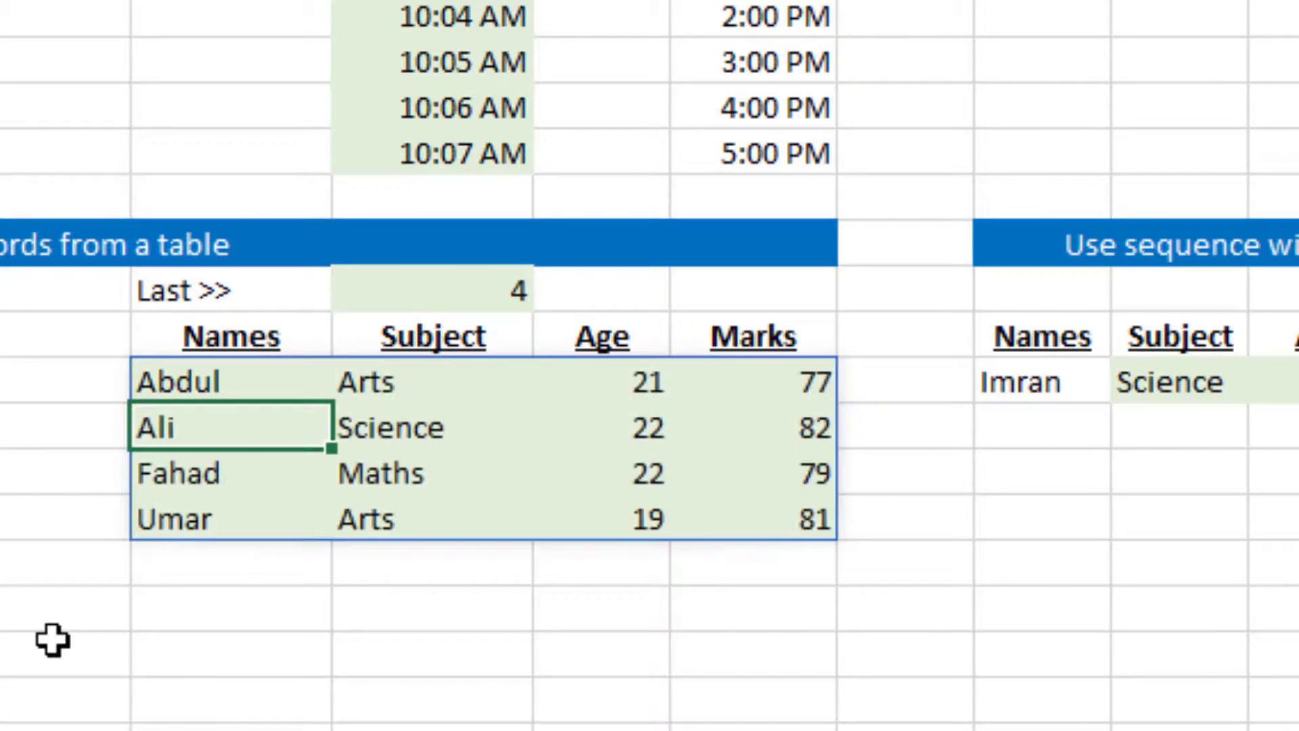
Compare the extracted records with the last rows of the source table
key(Up)
key(Down)
key(Down)
key(Down)
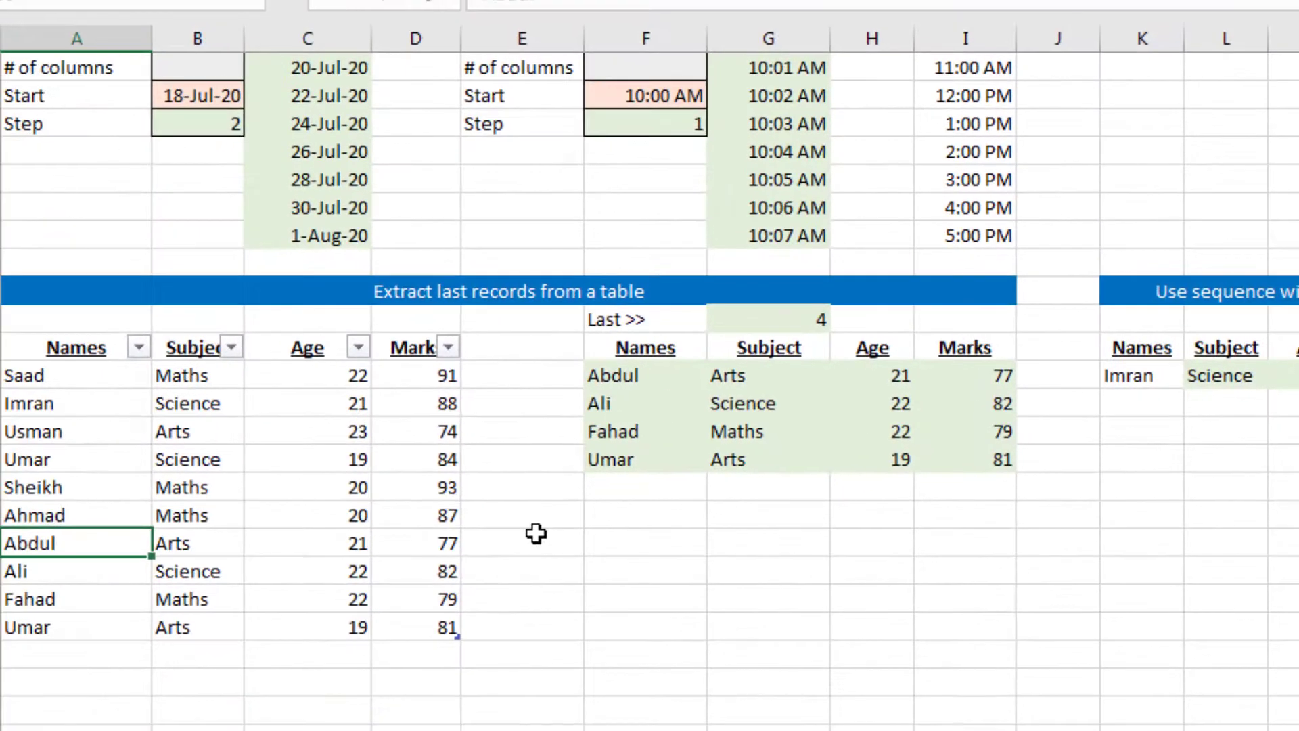
key(Down)
key(Down)
key(Down)
key(Up)
key(Up)
key(Up)
key(Right)
key(Right)
key(Right)
Set the number of last records to extract in G28 to 3
key(Right)
key(Right)
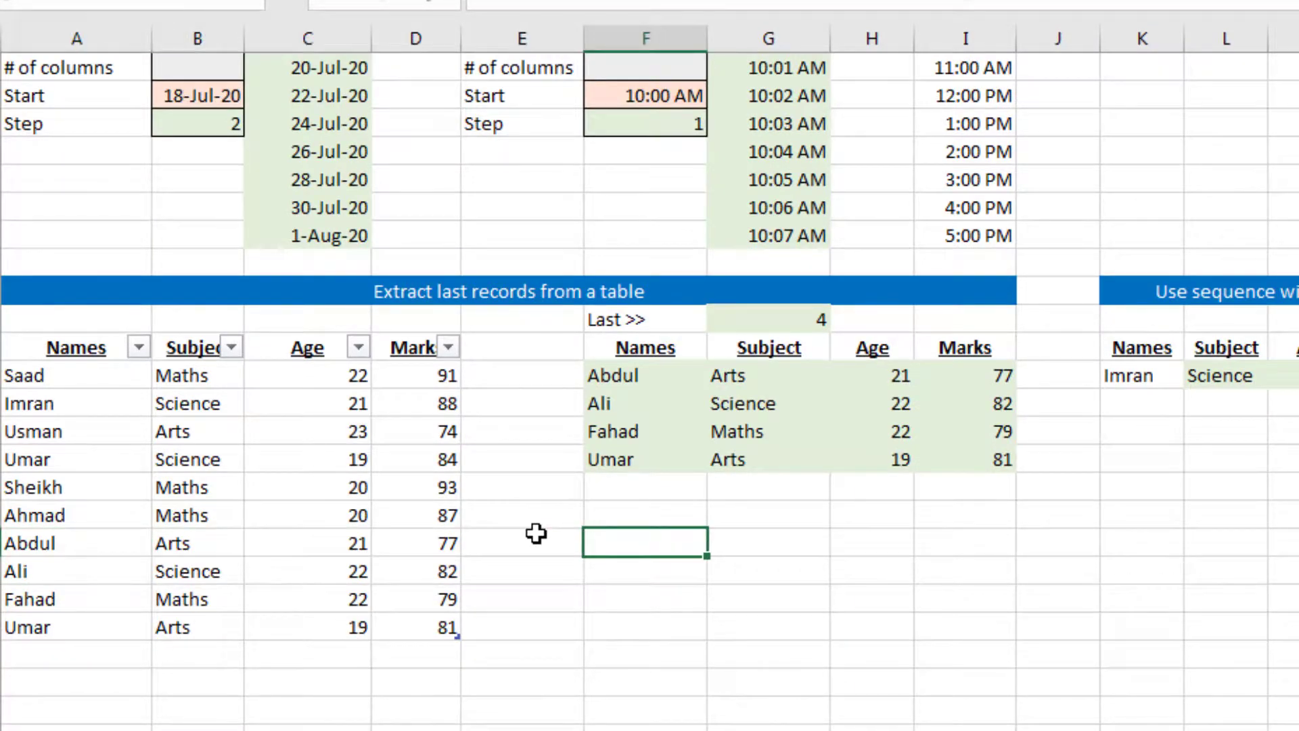
key(Up)
key(Up)
key(Up)
key(Up)
key(Up)
key(Up)
key(Up)
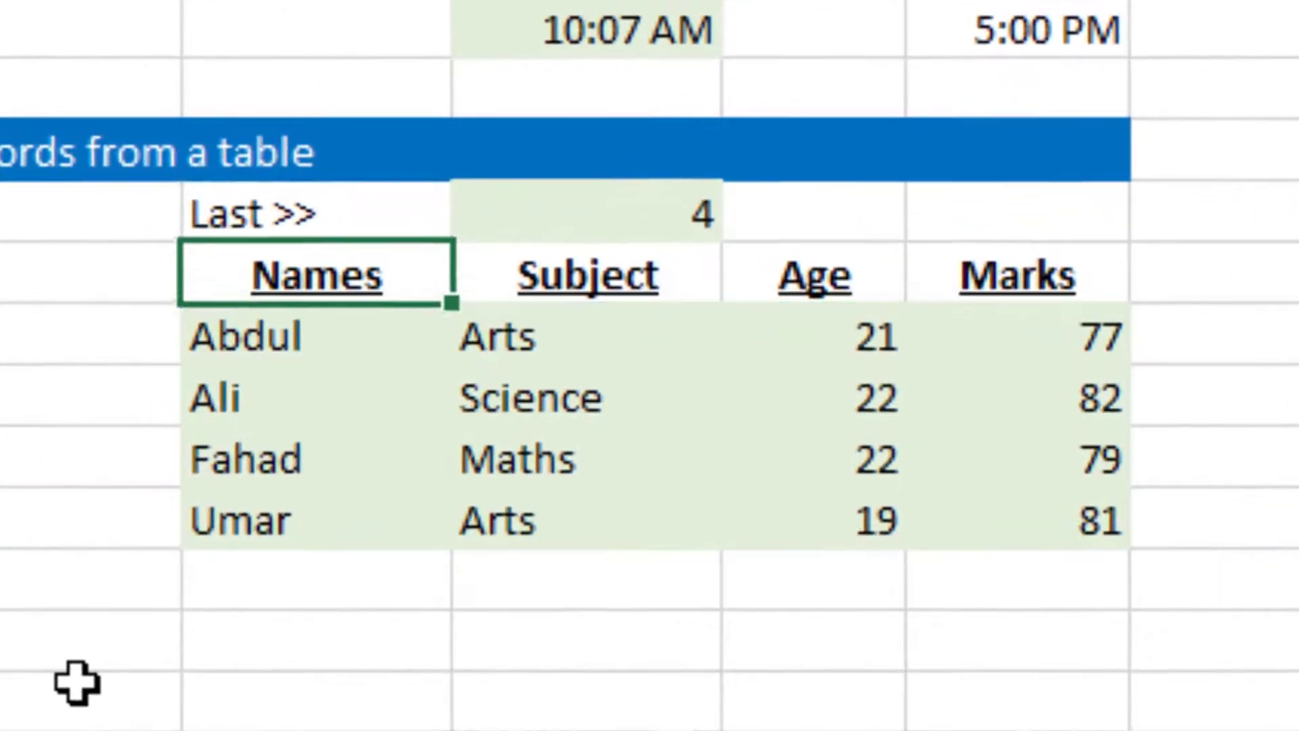
key(Up)
key(Right)
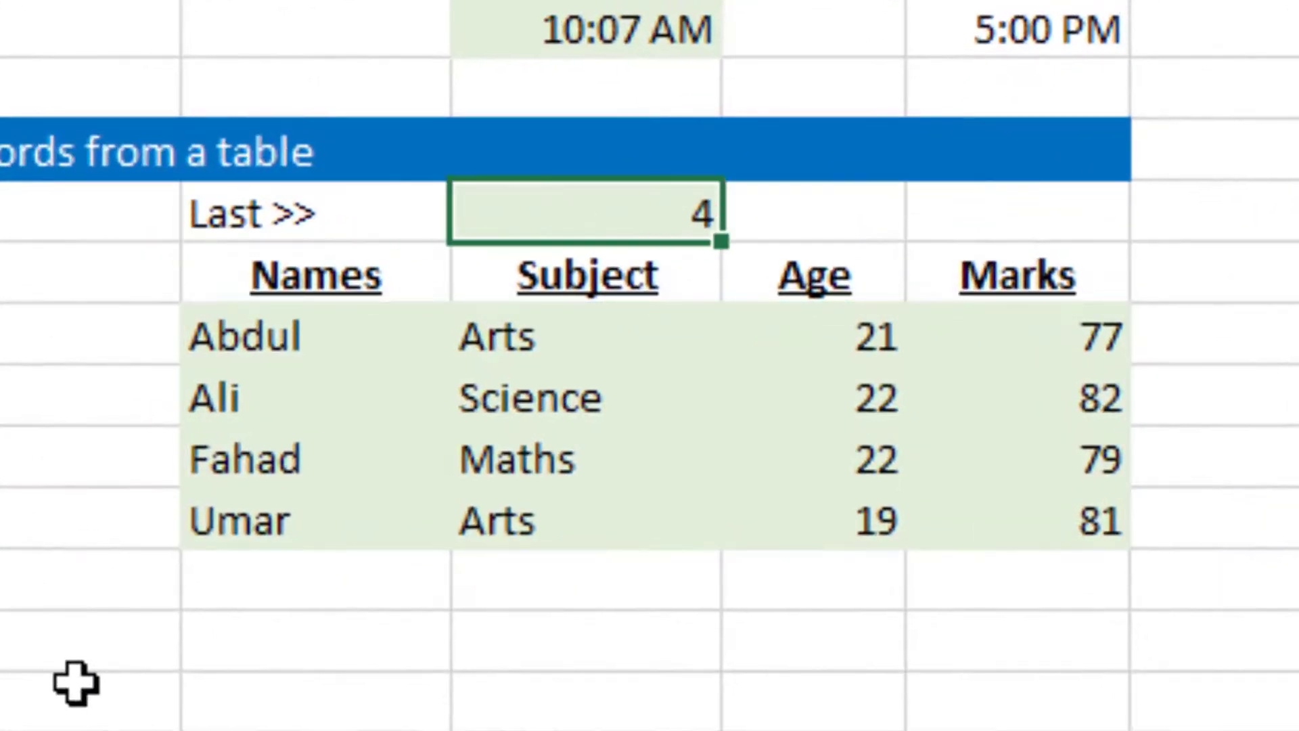
text(3)
key(Return)
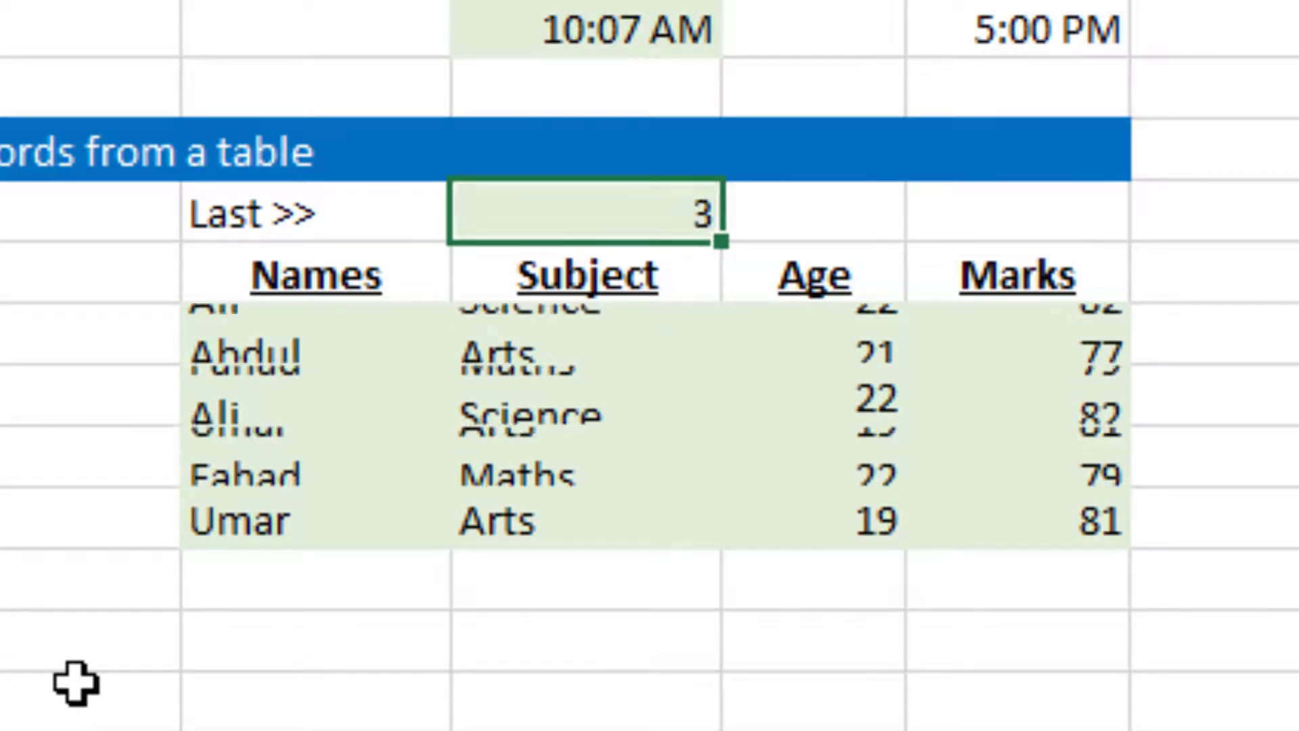
key(Up)
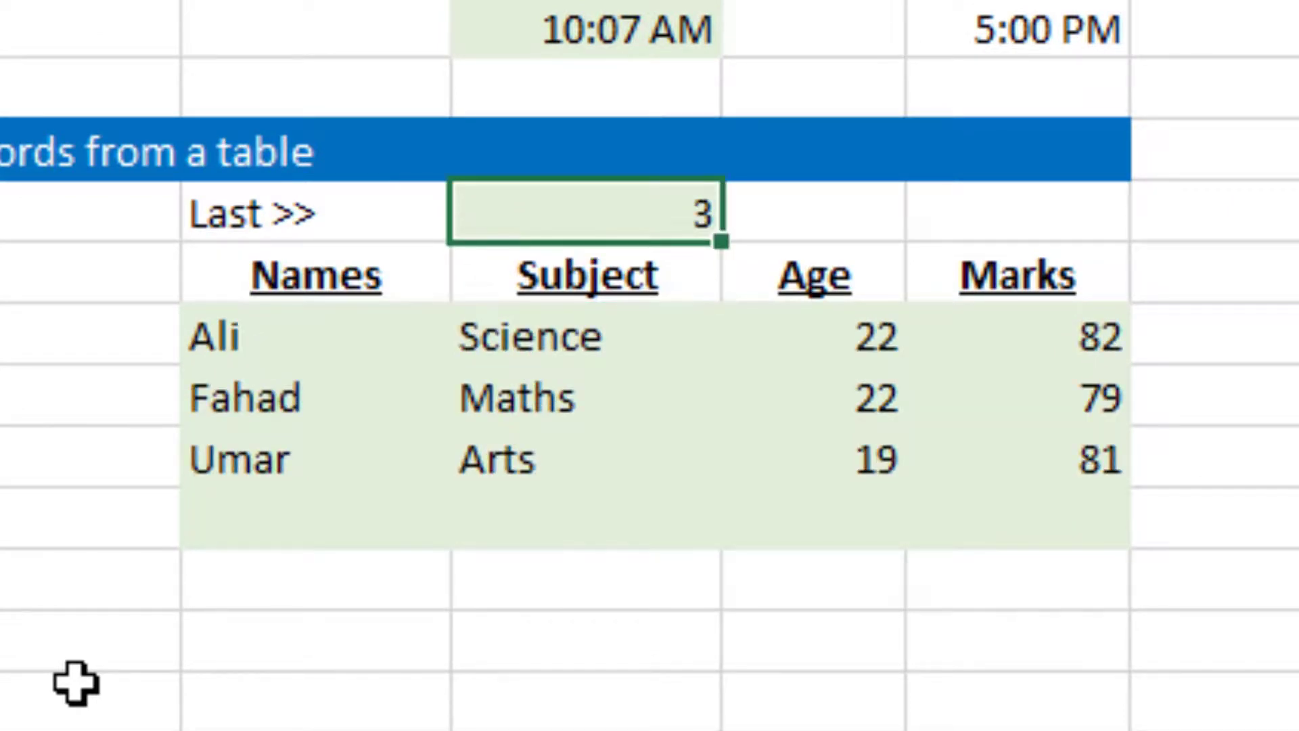
Set the number of last records in G28 to 5 and check the extracted rows
text(5)
key(Return)
key(Up)
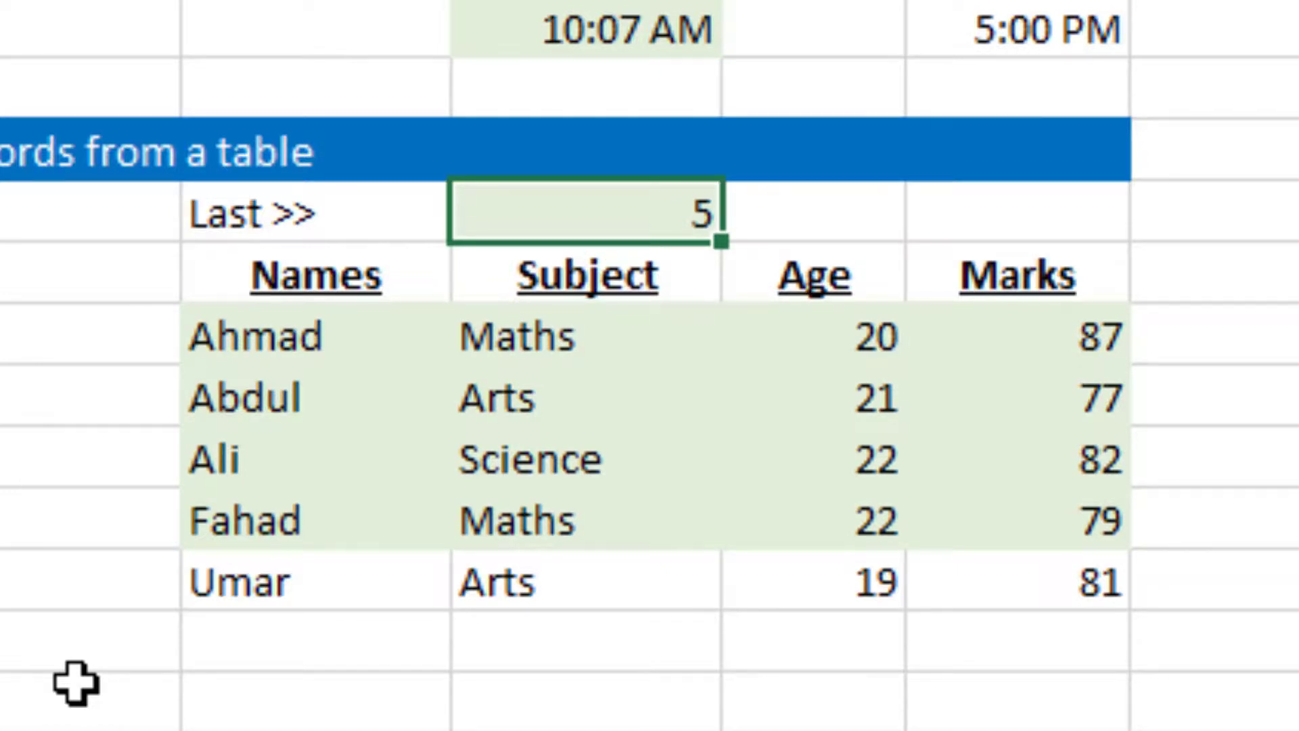
key(Down)
key(Down)
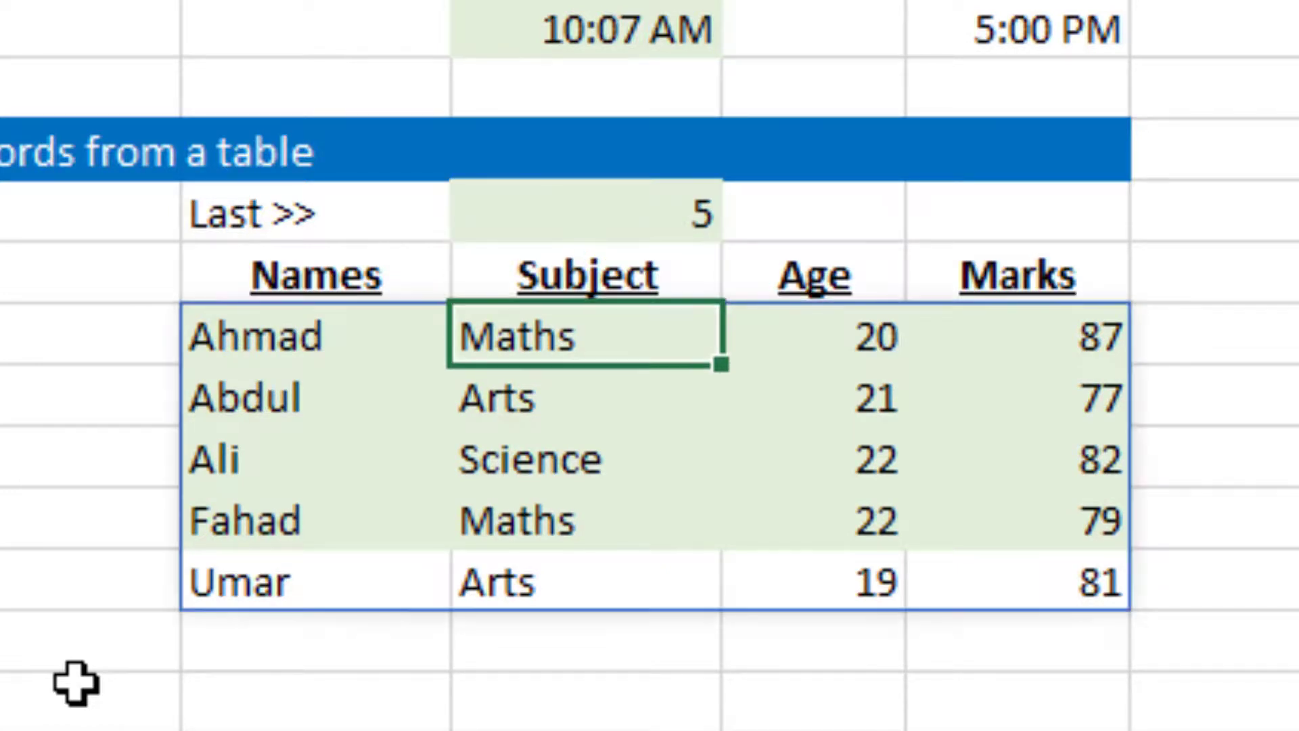
Examine the lookup name and its Subject, Age and Marks results in the Use sequence with vlookup section
key(Up)
key(Right)
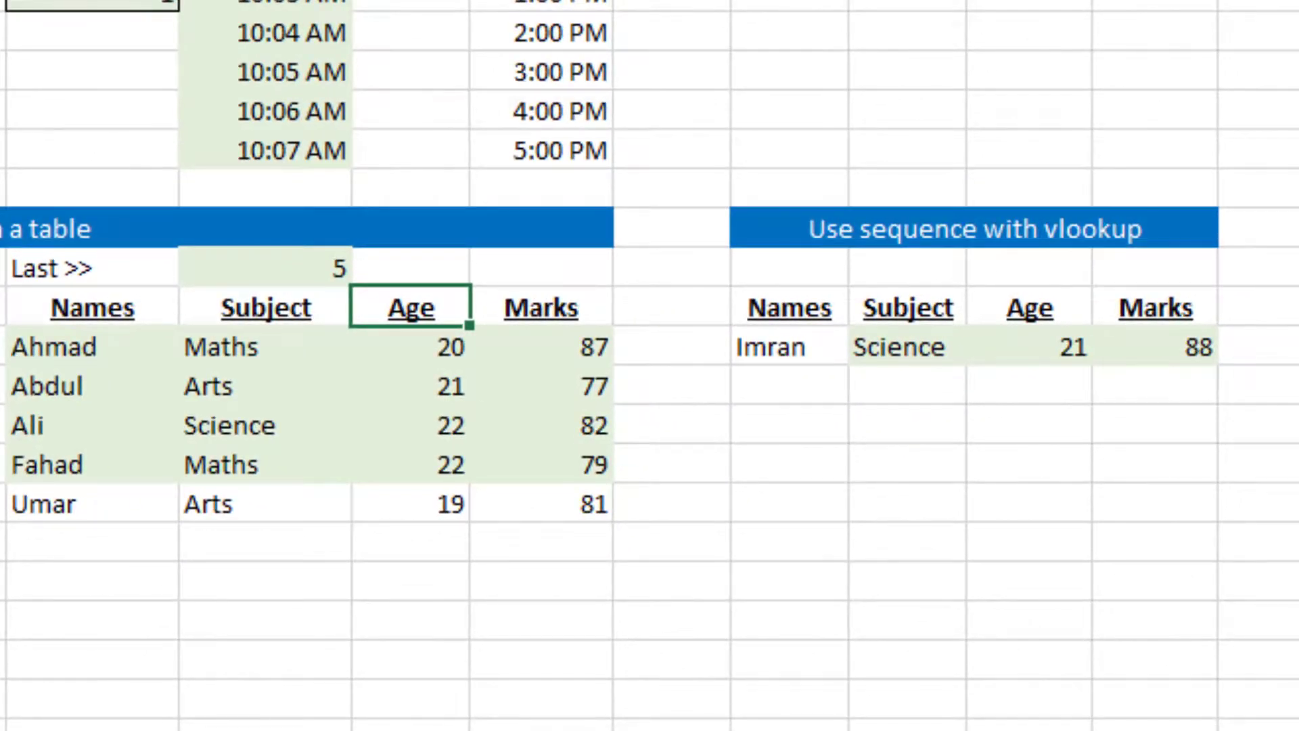
key(Right)
key(Right)
key(Right)
key(Down)
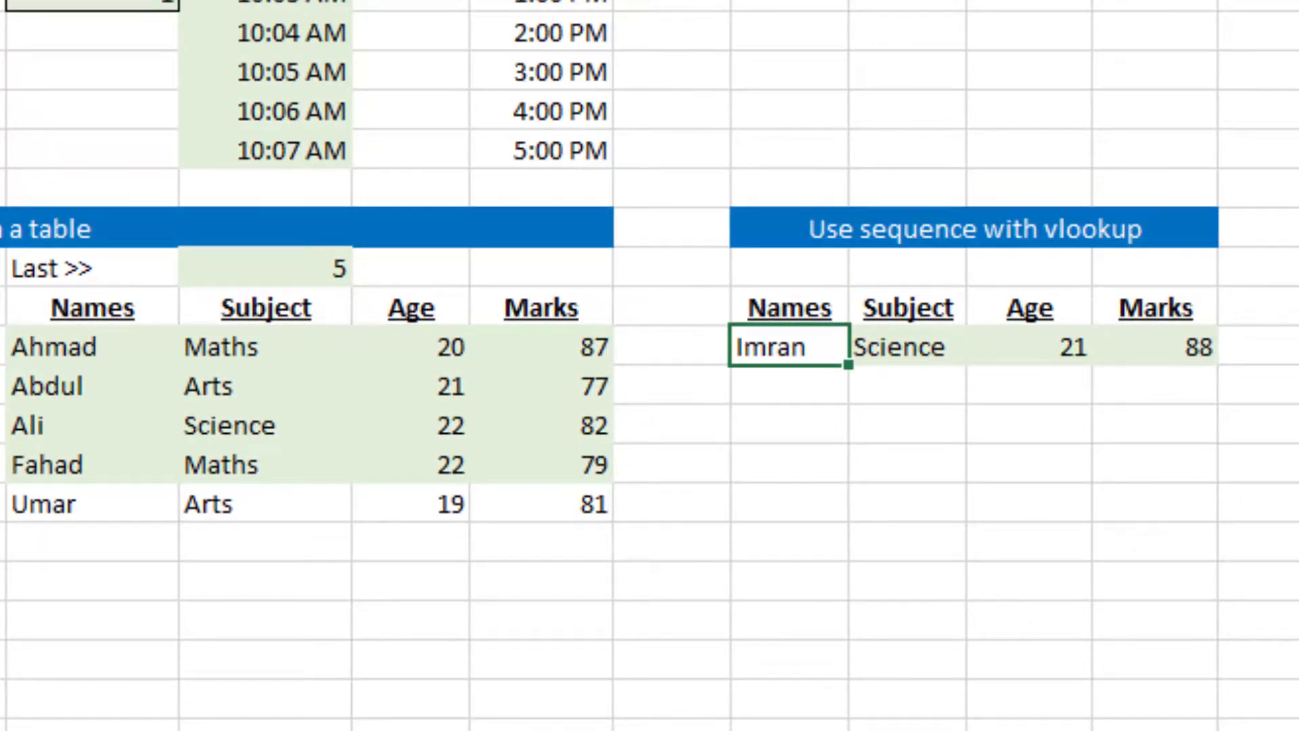
key(Right)
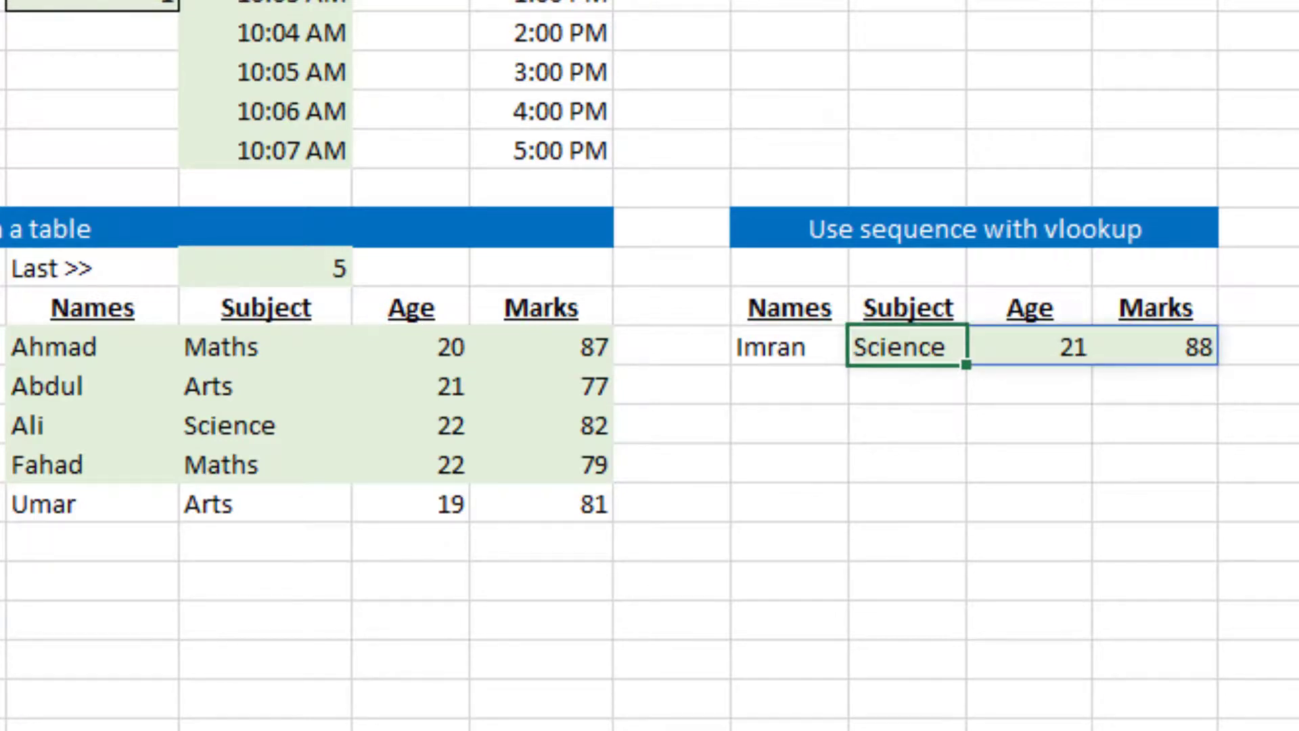
key(Right)
key(Right)
key(Left)
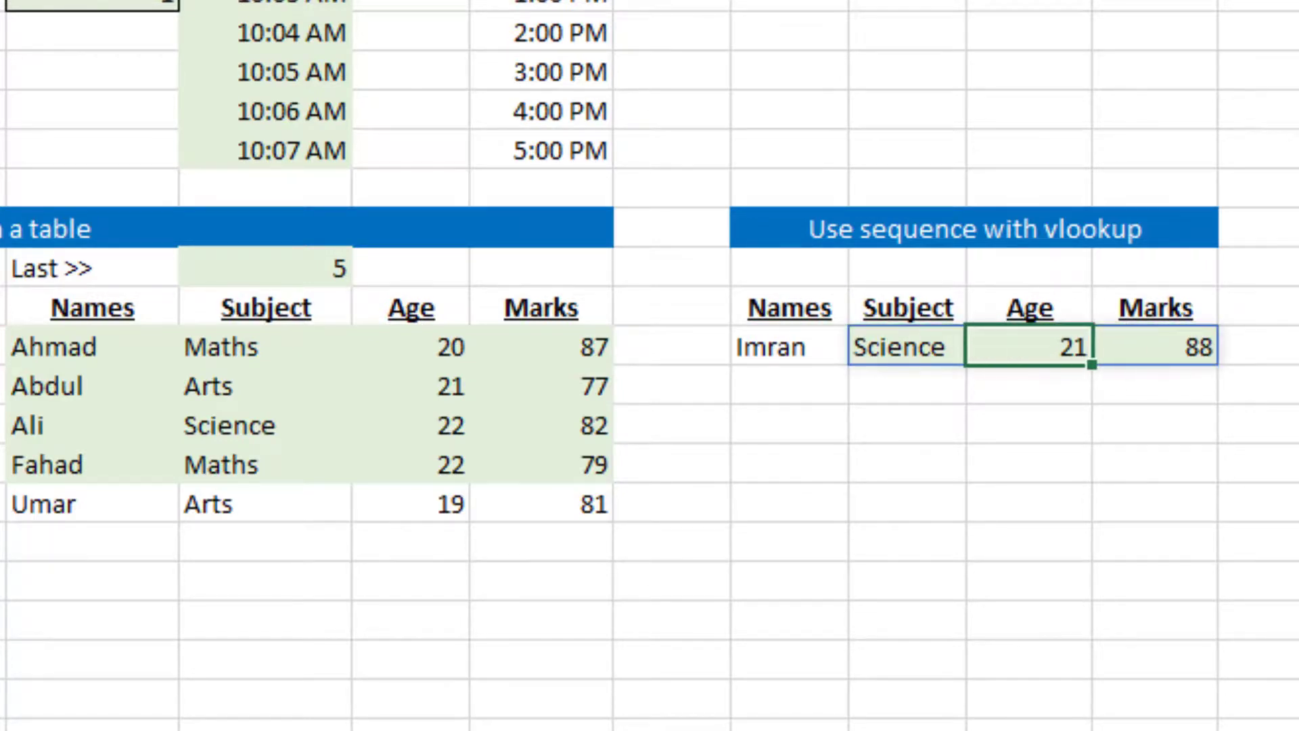
key(Left)
key(Left)
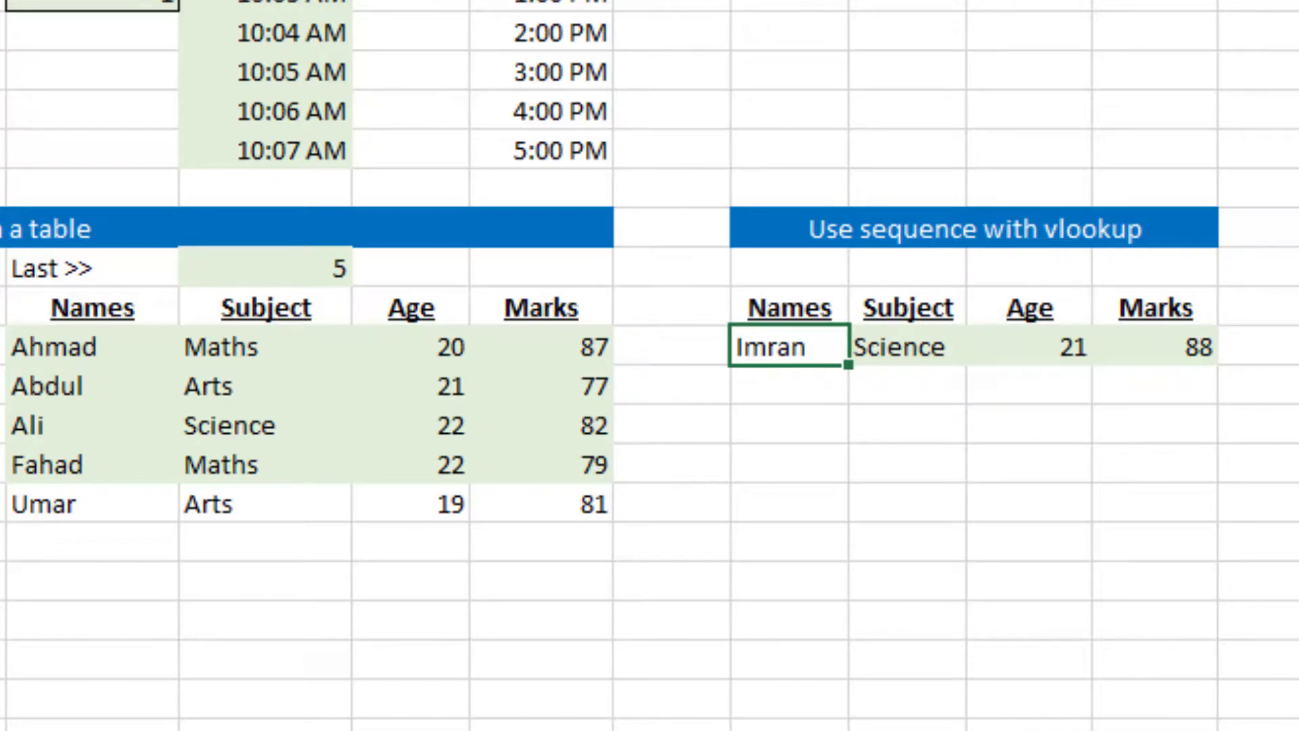
Replace the formula in L30 under the Subject heading with a new VLOOKUP using K30 as the lookup value
key(Right)
text(=)
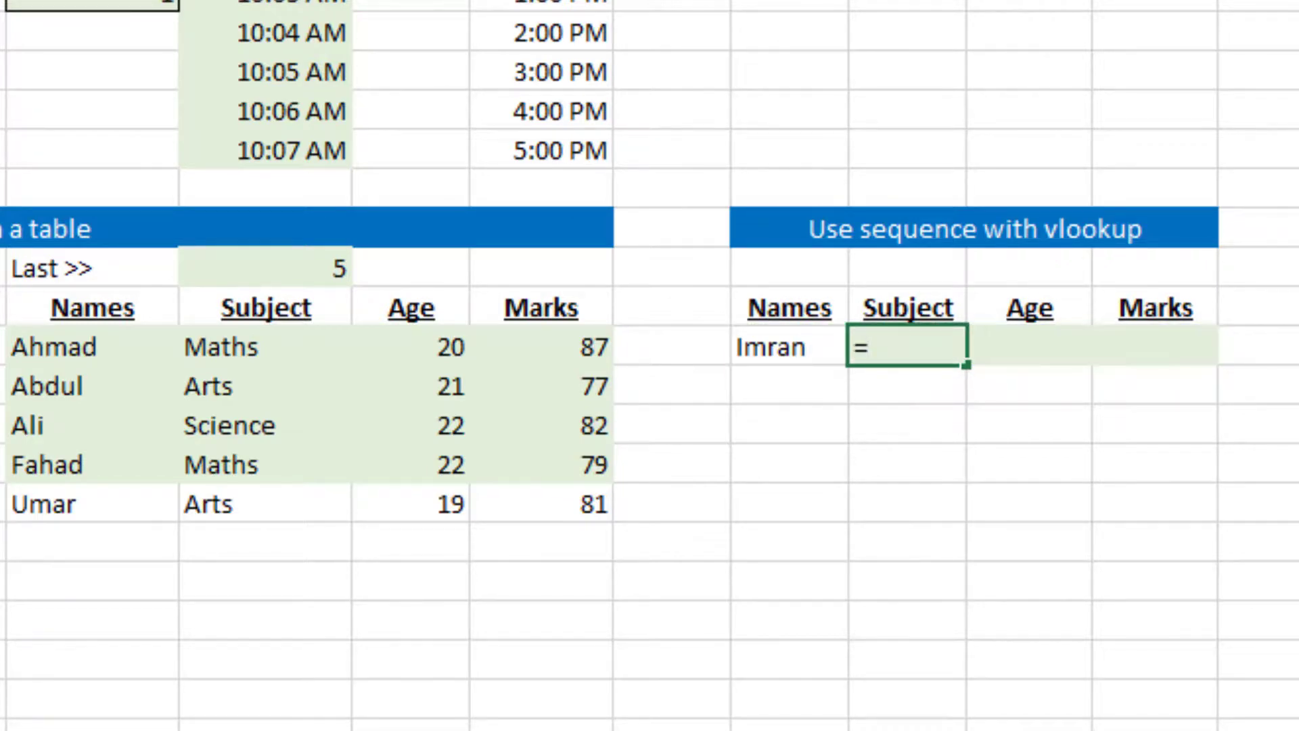
text(vl)
key(Tab)
key(Left)
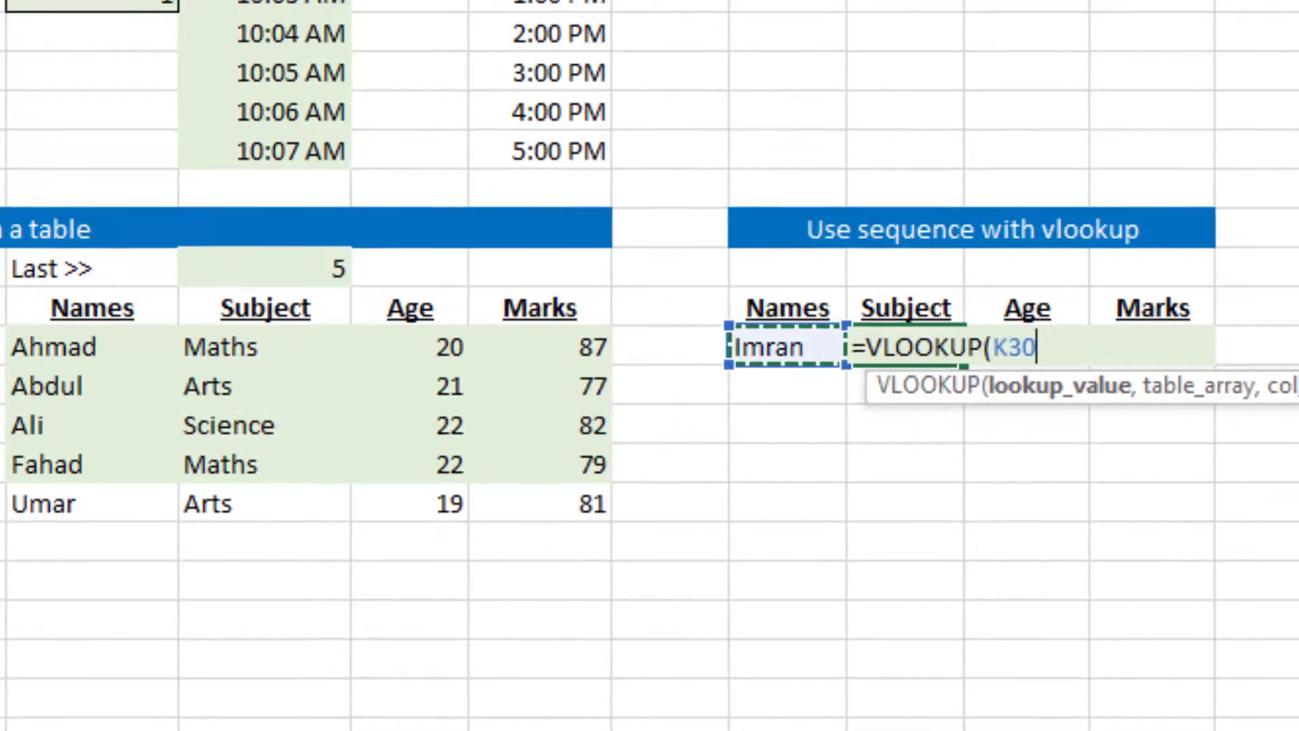
Supply the whole source table, Seq.Table, as the VLOOKUP table array
text(,)
key(Left)
key(Left)
key(Left)
key(Left)
key(Left)
key(Left)
key(Left)
key(Left)
key(Left)
key(Left)
key(Left)
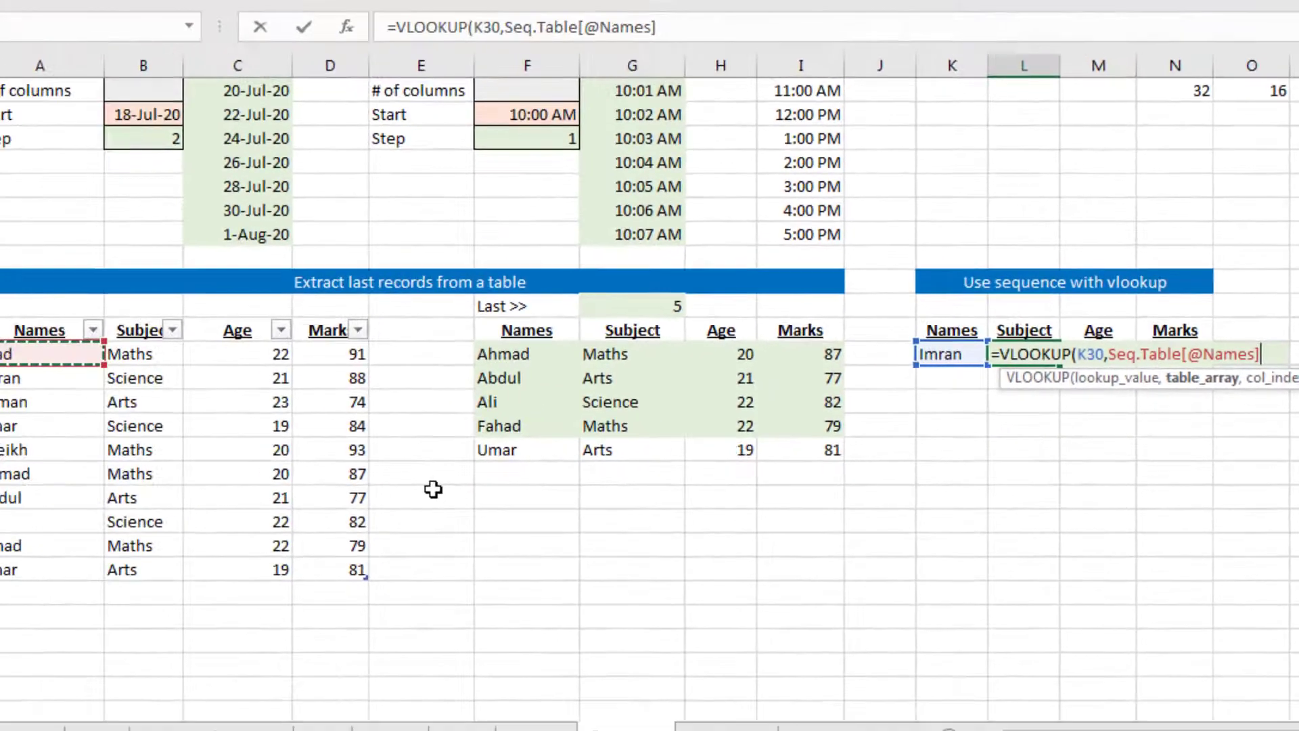
key(ctrl+a)
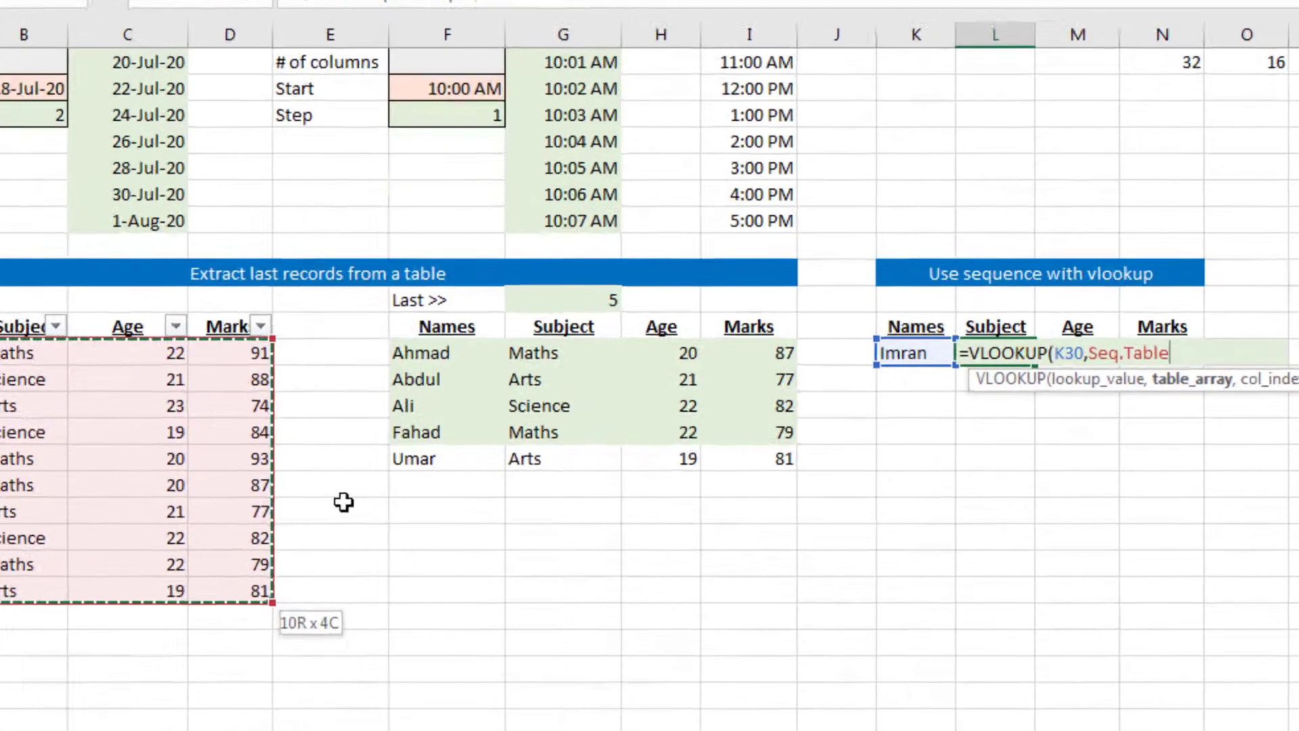
text(,)
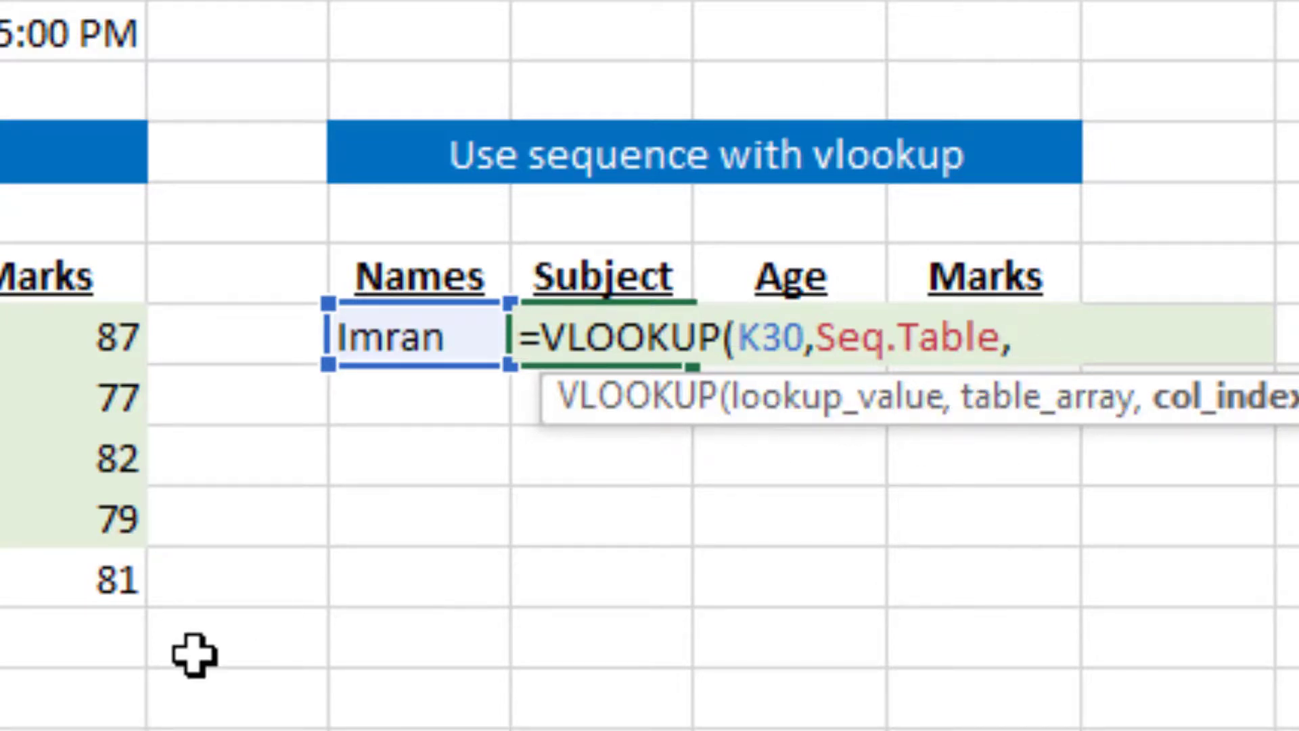
Nest a SEQUENCE as the VLOOKUP column index, leaving rows blank, with 3 columns, start 2 and step 1
text(sequ)
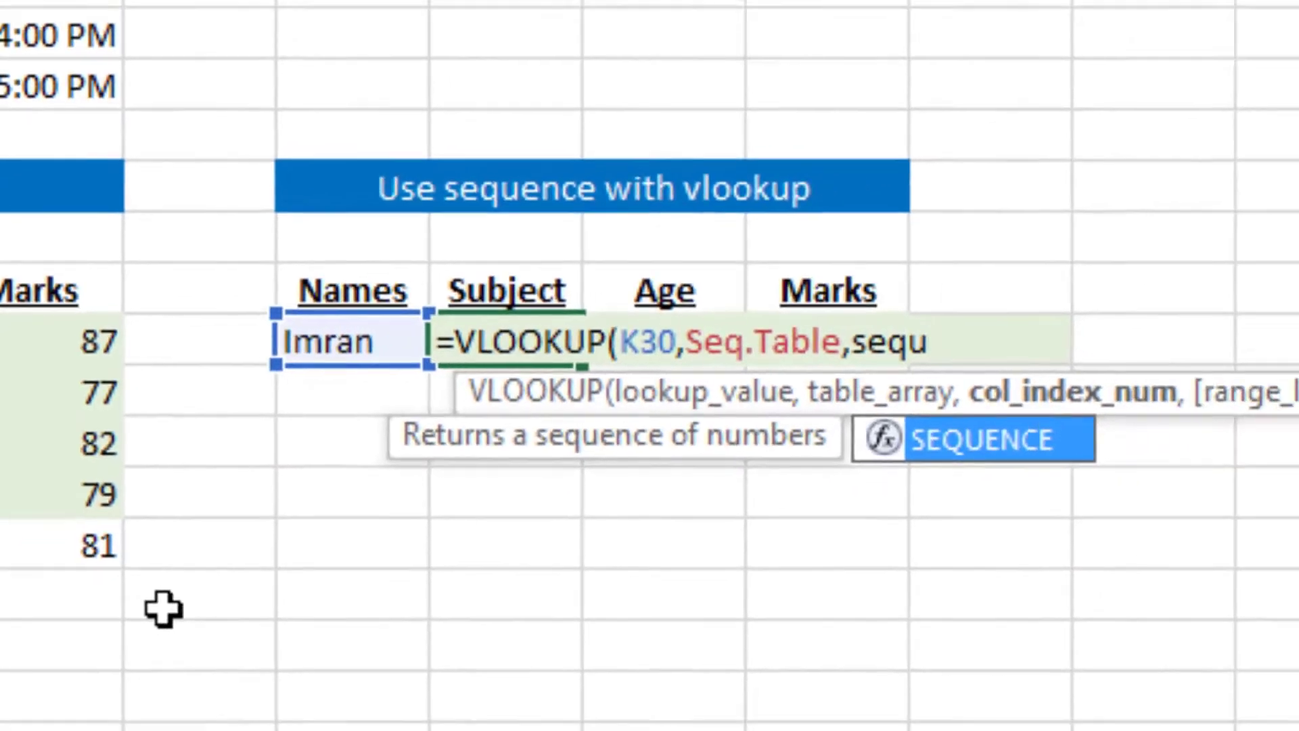
key(Tab)
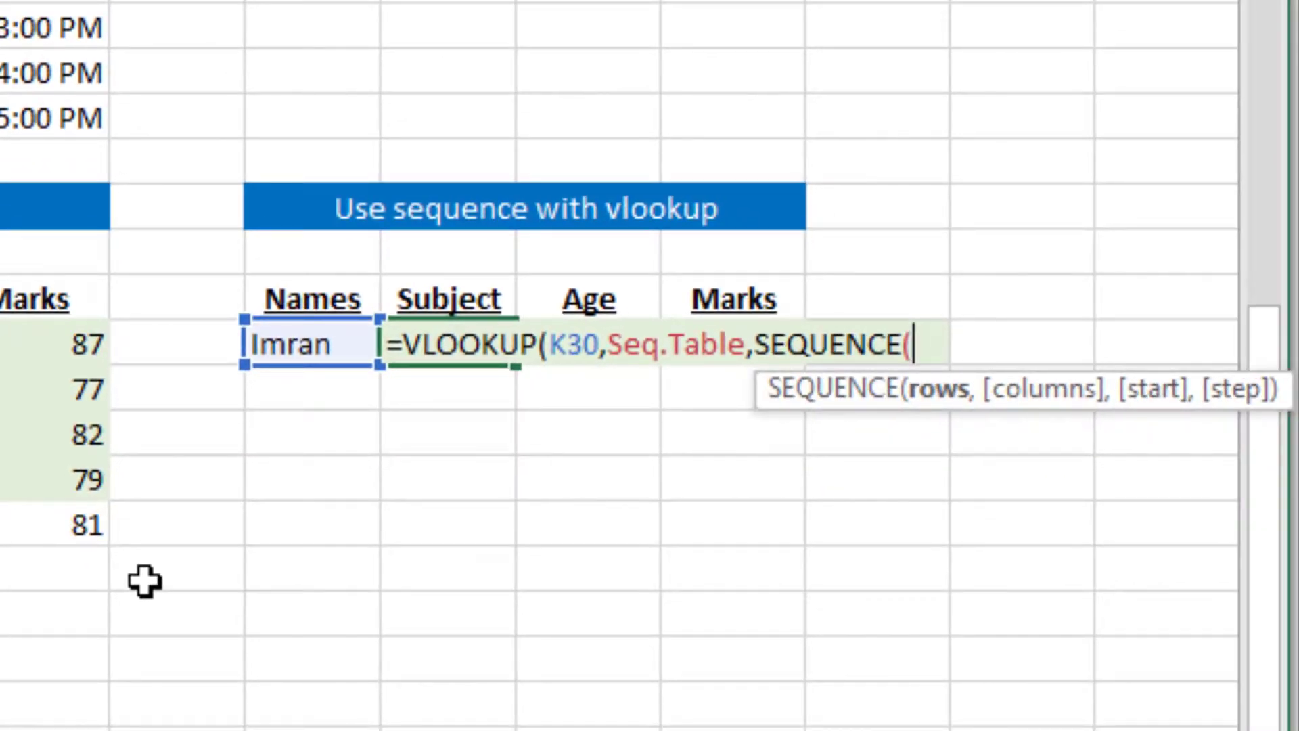
text(,)
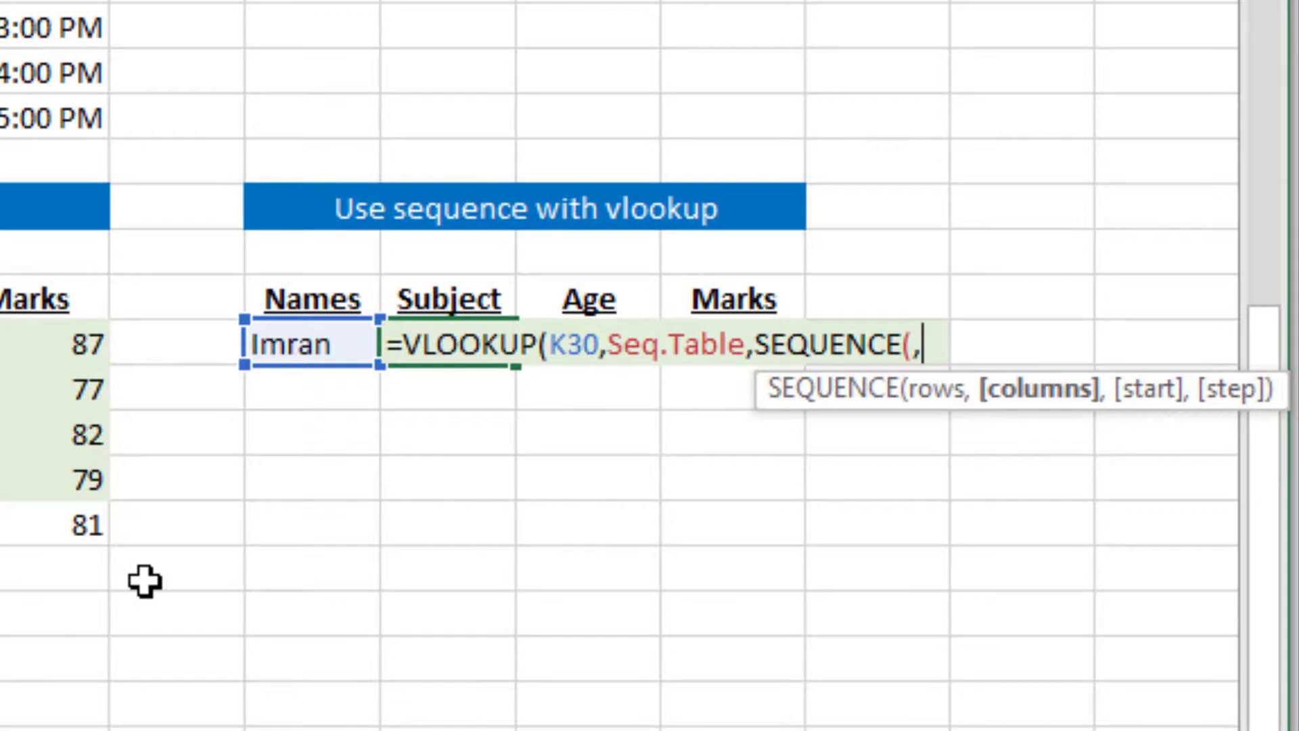
text(3)
text(,2)
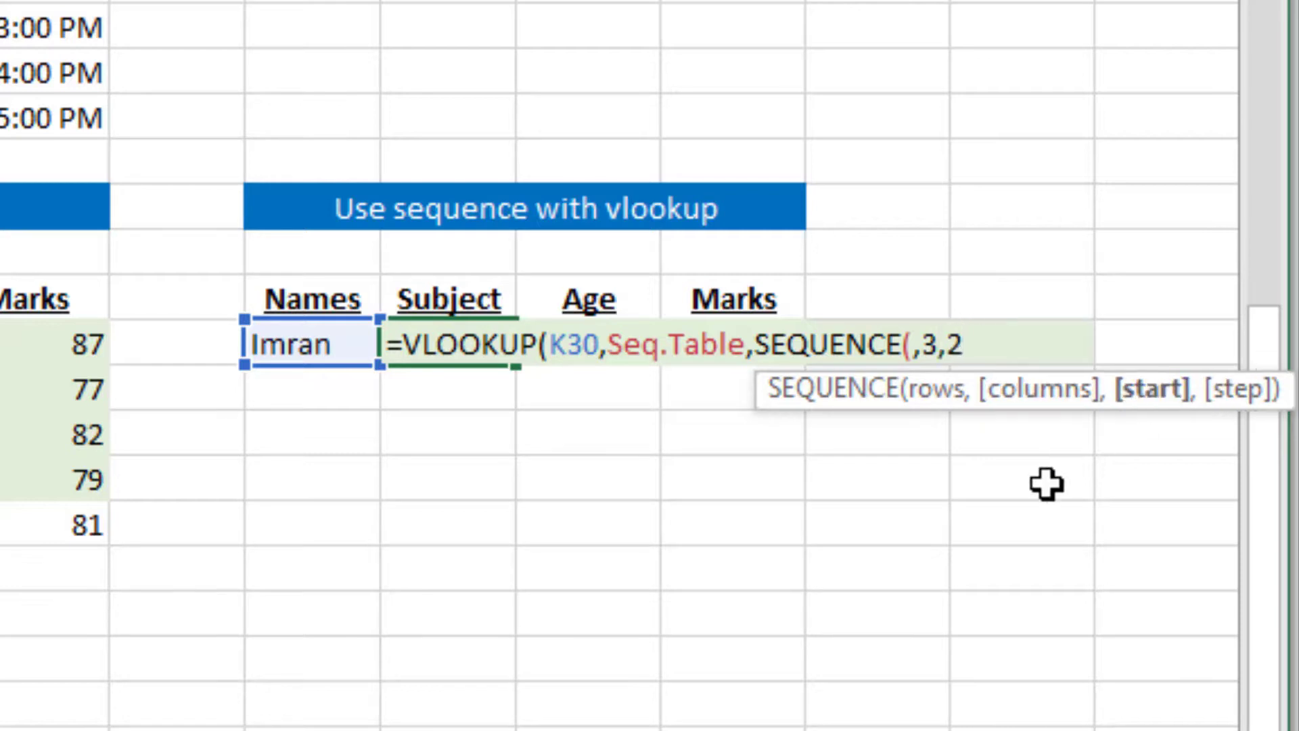
text(,1))
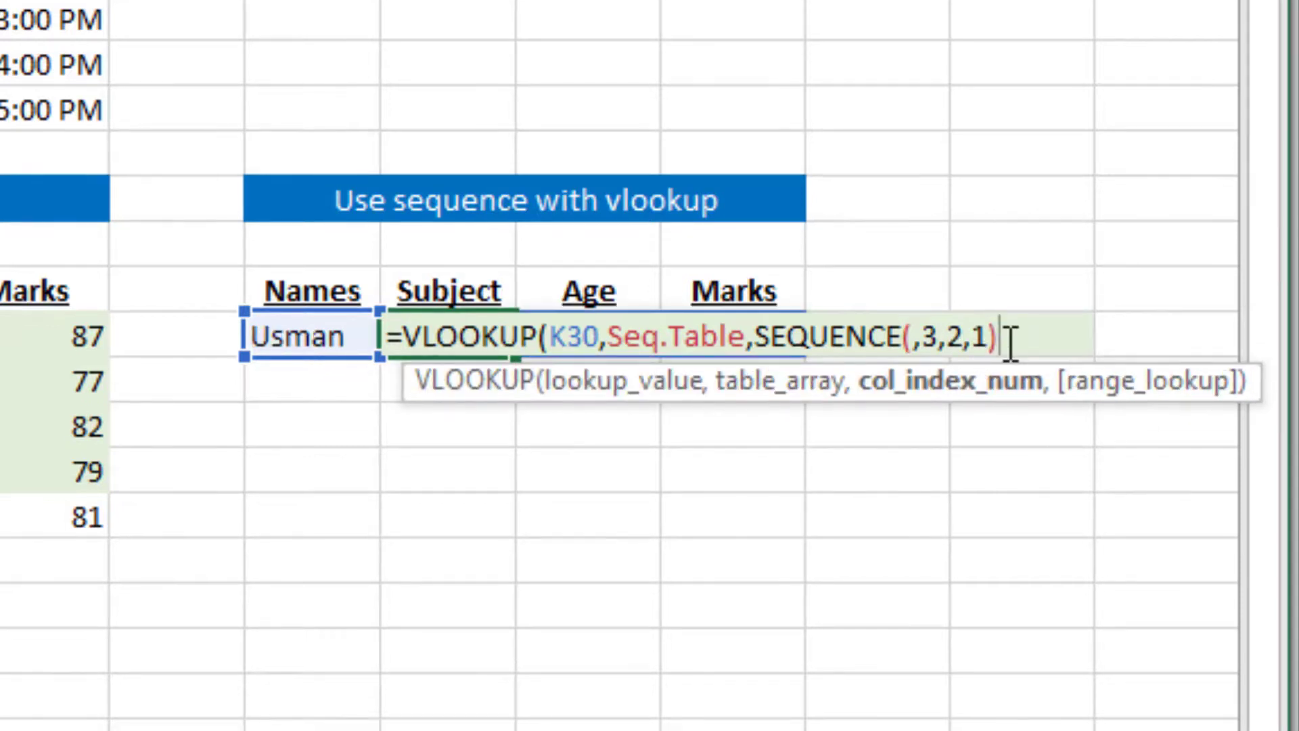
Preview the array that the nested SEQUENCE evaluates to inside the VLOOKUP and restore the function text
key(shift+Left)
key(shift+Left)
key(shift+Left)
key(shift+Left)
key(shift+Left)
key(shift+Left)
key(shift+Left)
key(shift+Left)
key(shift+Left)
key(shift+Left)
key(shift+Left)
key(shift+Left)
key(shift+Left)
key(shift+Left)
key(shift+Left)
key(shift+Left)
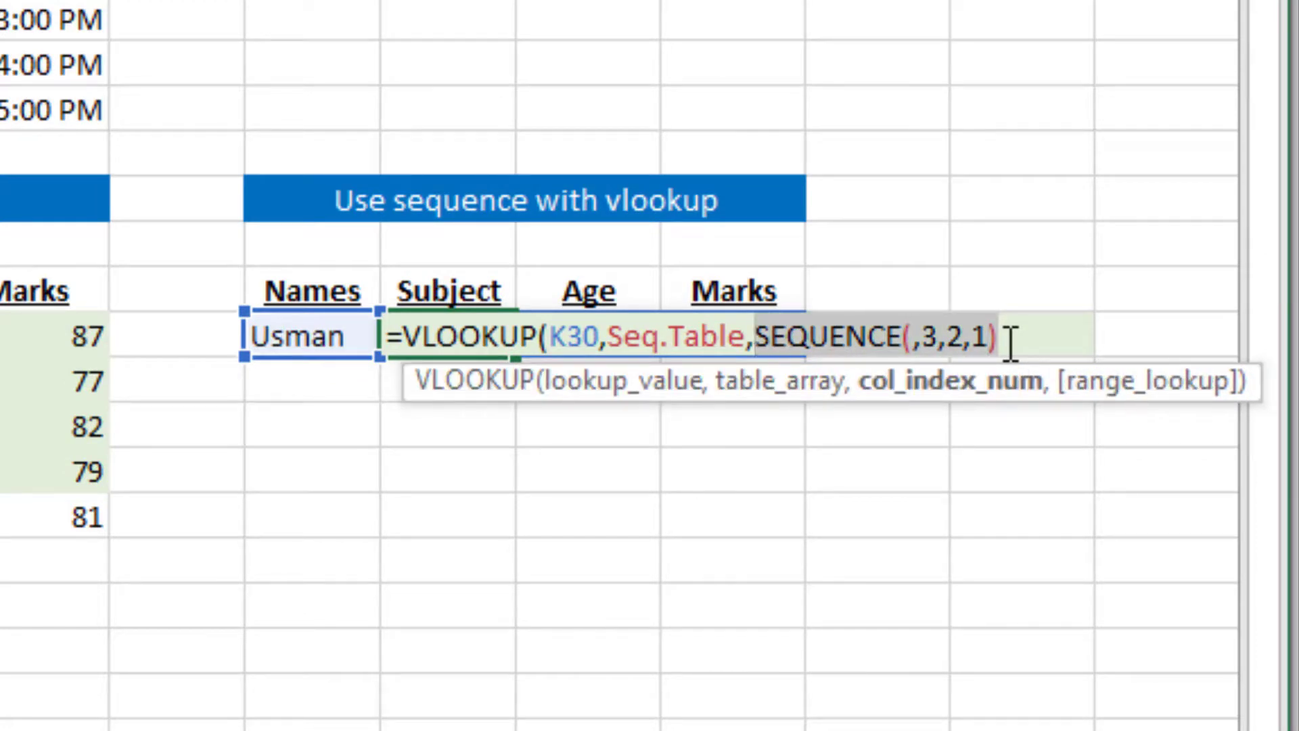
key(F9)
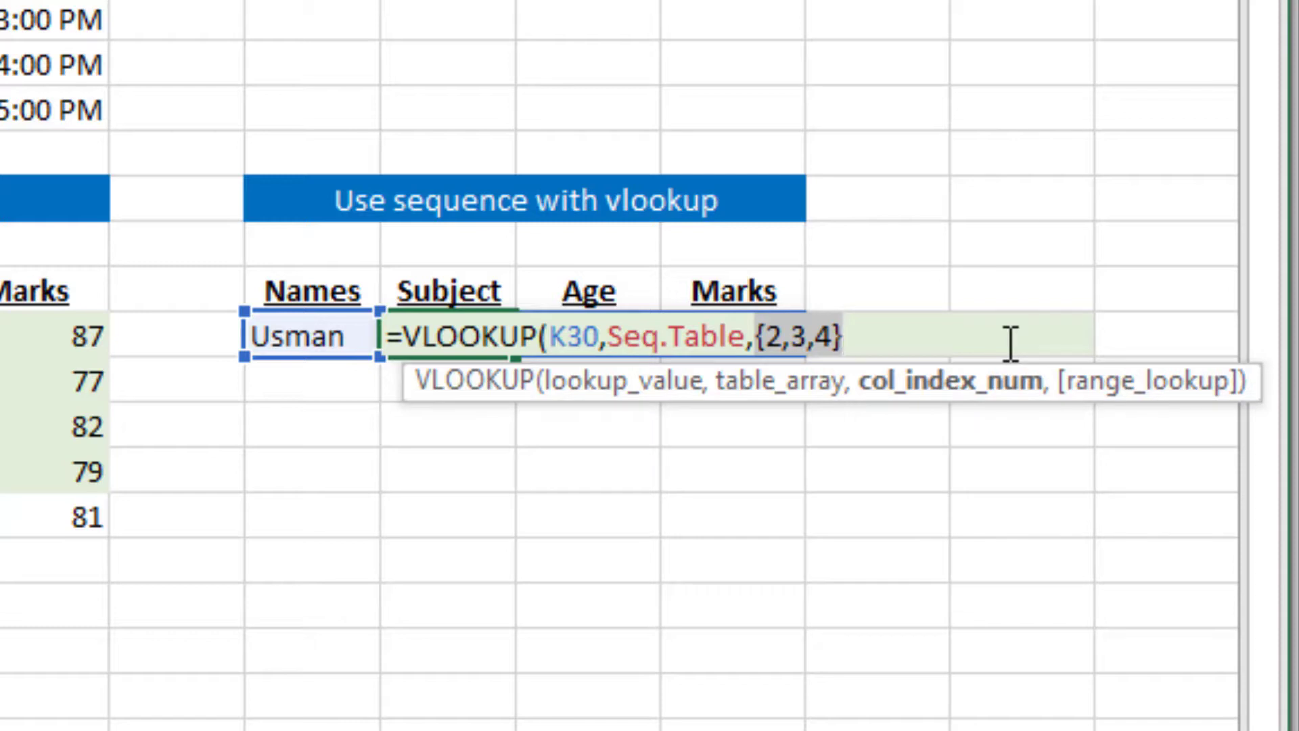
key(ctrl+z)
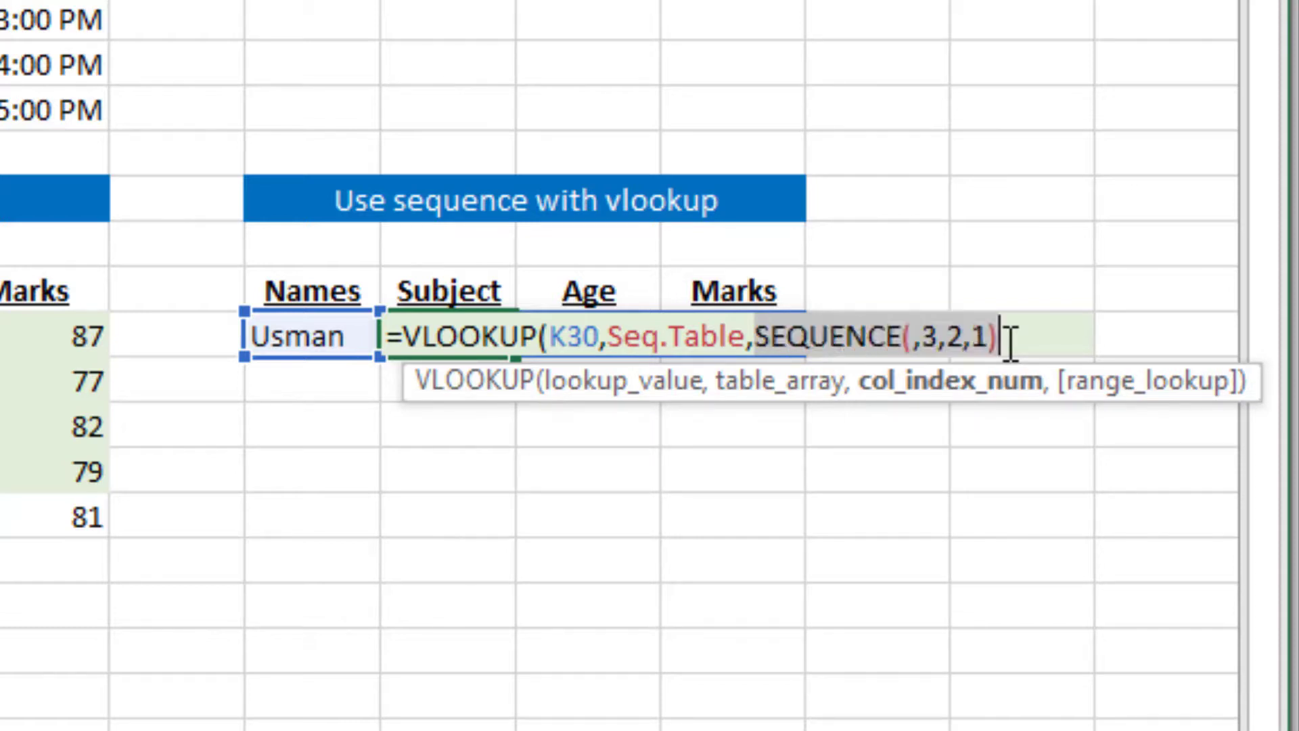
Set the VLOOKUP range lookup to FALSE for an exact match and complete the formula in L30
key(Right)
text(,)
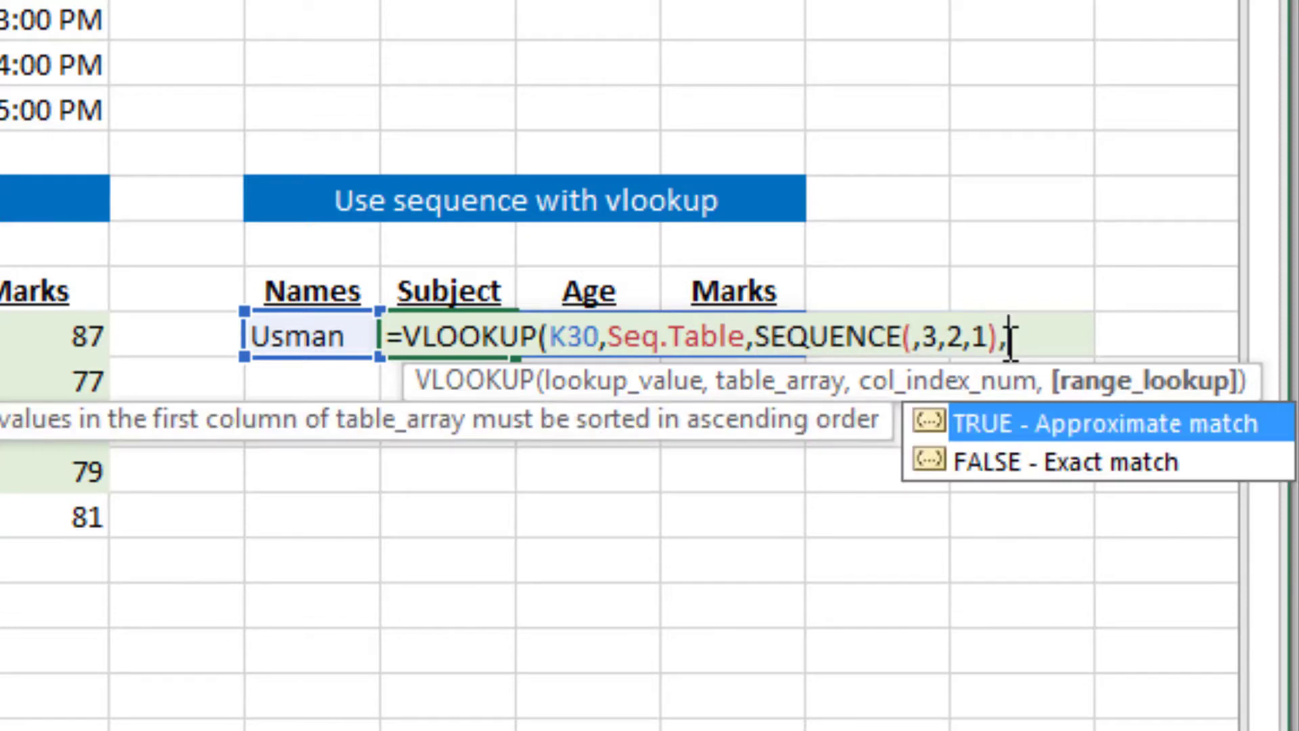
key(Down)
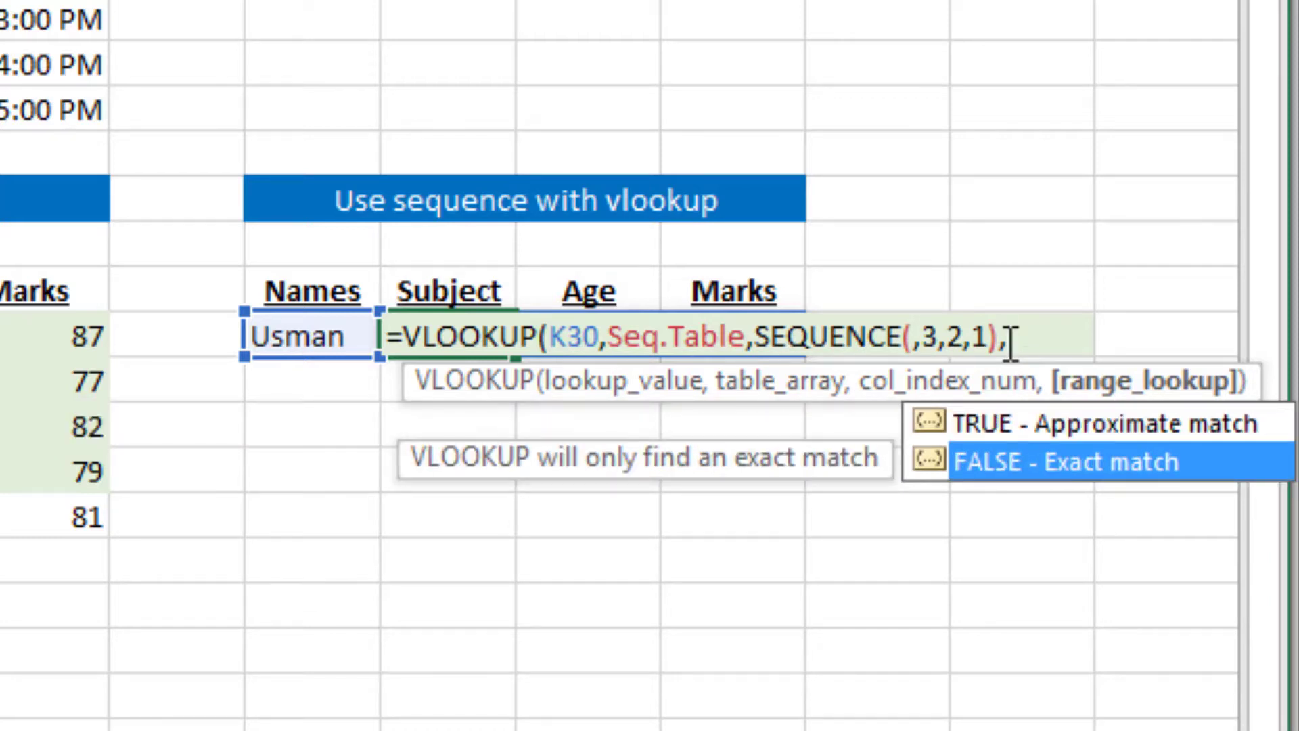
key(Tab)
text())
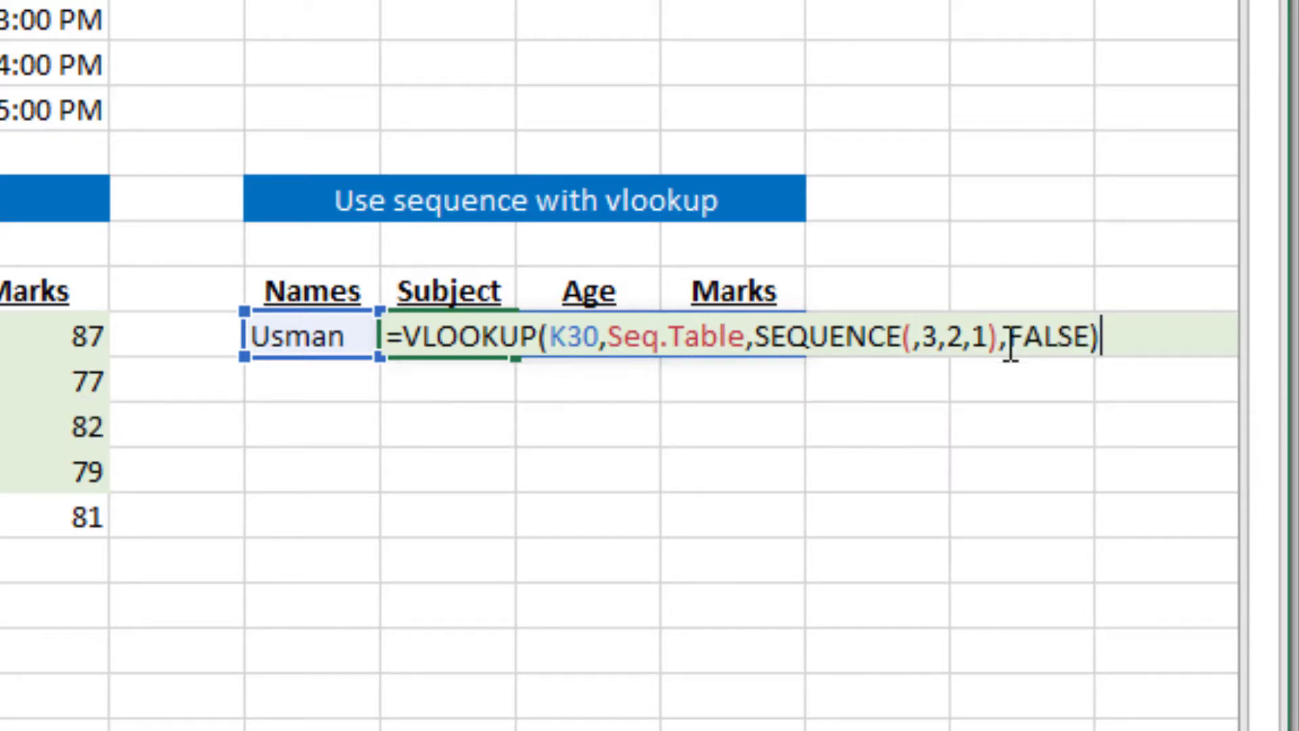
key(Return)
key(Up)
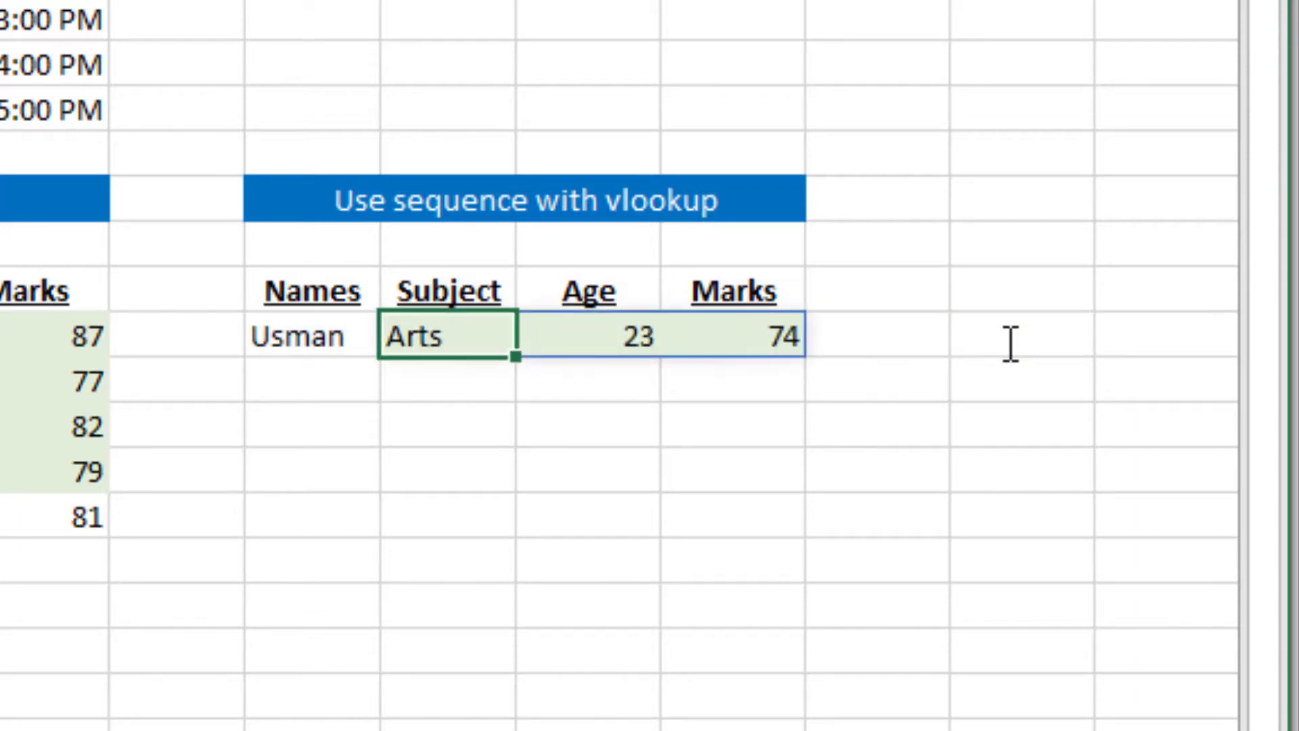
Compare the Subject, Age and Marks lookup results with the same person's row in the source table
key(Left)
key(Left)
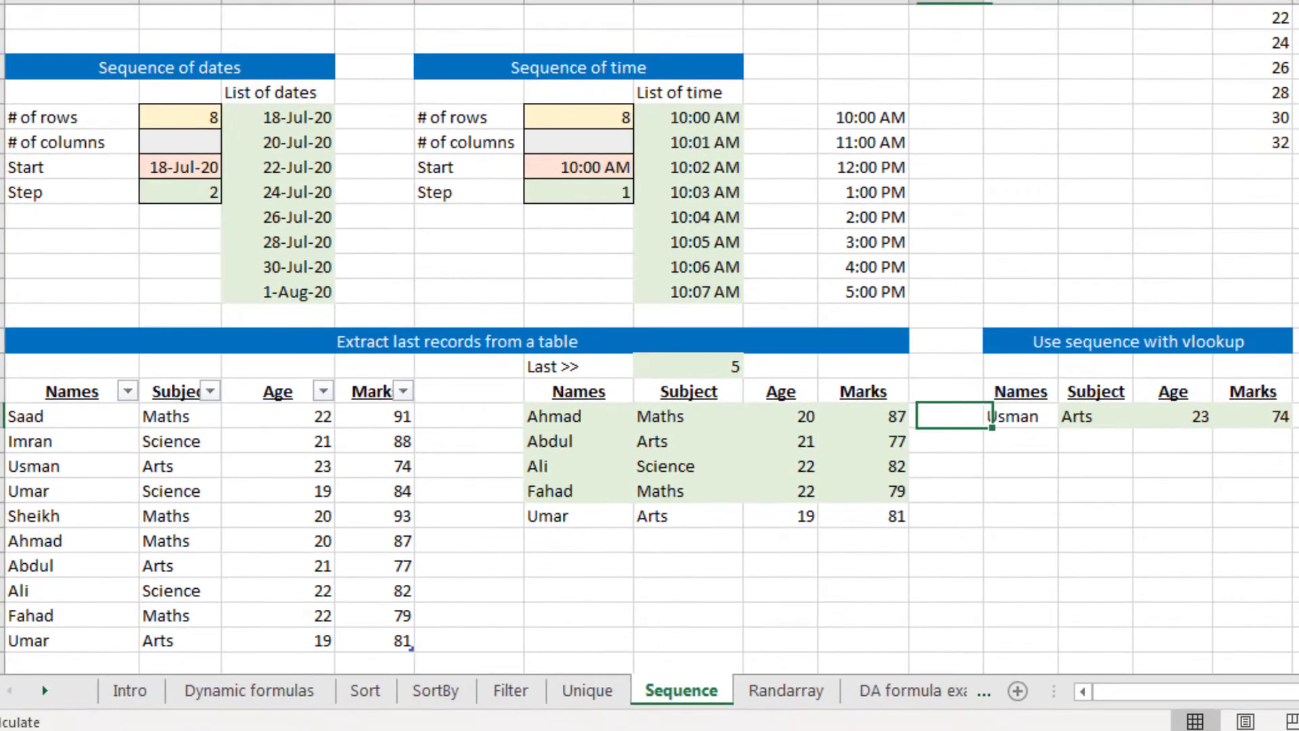
key(Left)
key(Left)
key(Left)
key(Left)
key(Left)
key(Left)
key(Left)
key(Left)
key(Left)
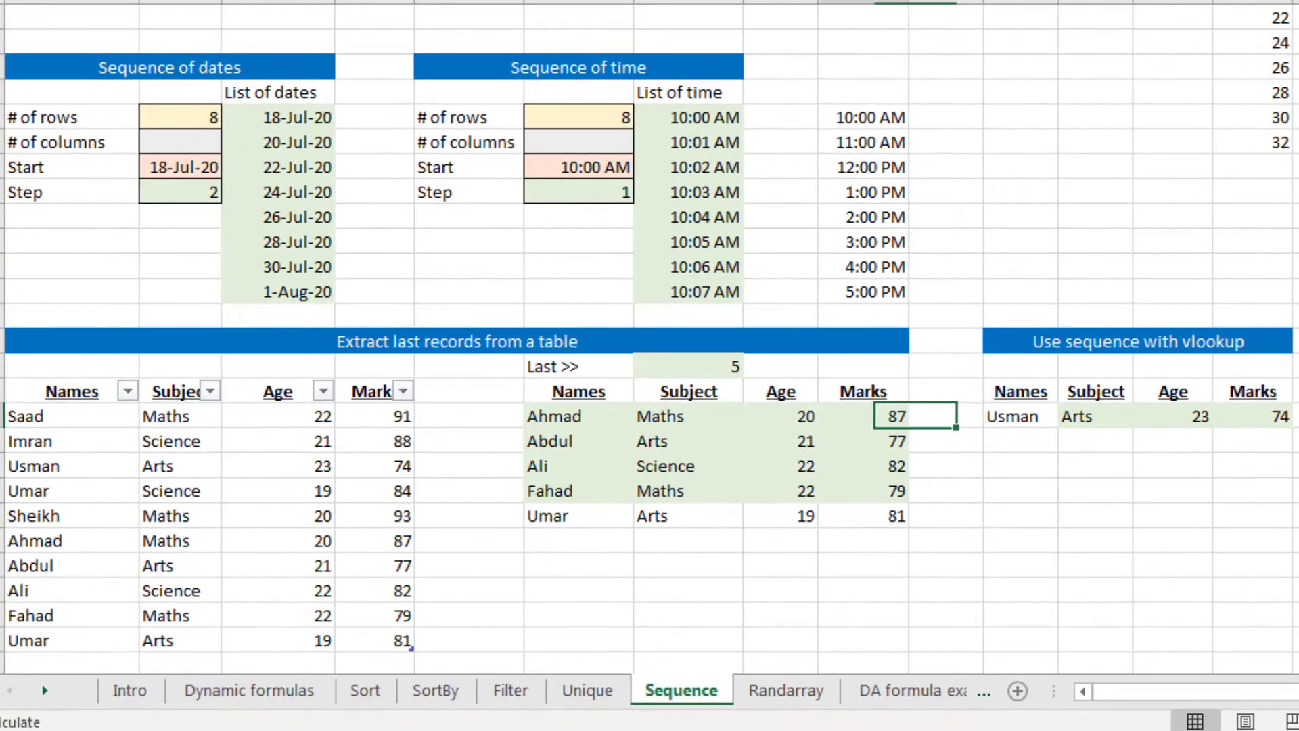
key(Down)
key(Down)
key(Right)
key(Right)
key(Right)
key(Right)
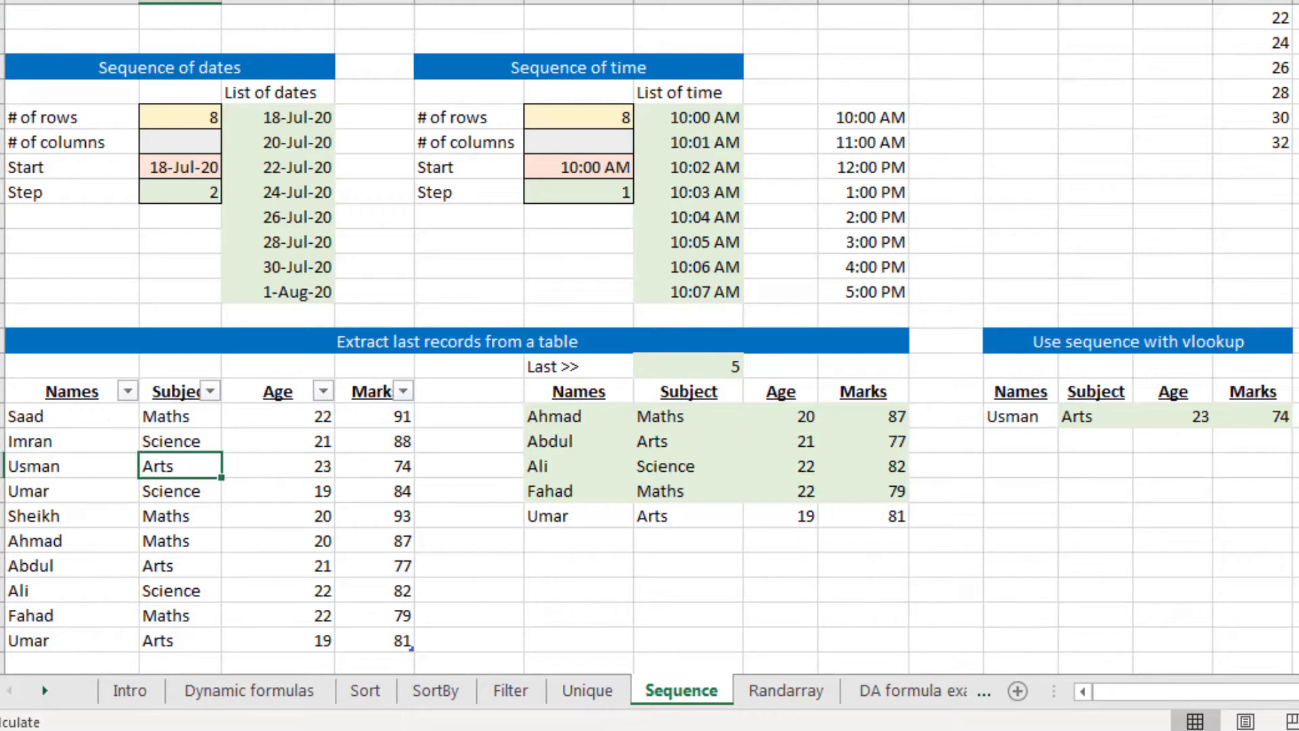
Replace the lookup name in K30 with the first name listed in the source table
key(Right)
key(Right)
key(Right)
key(Right)
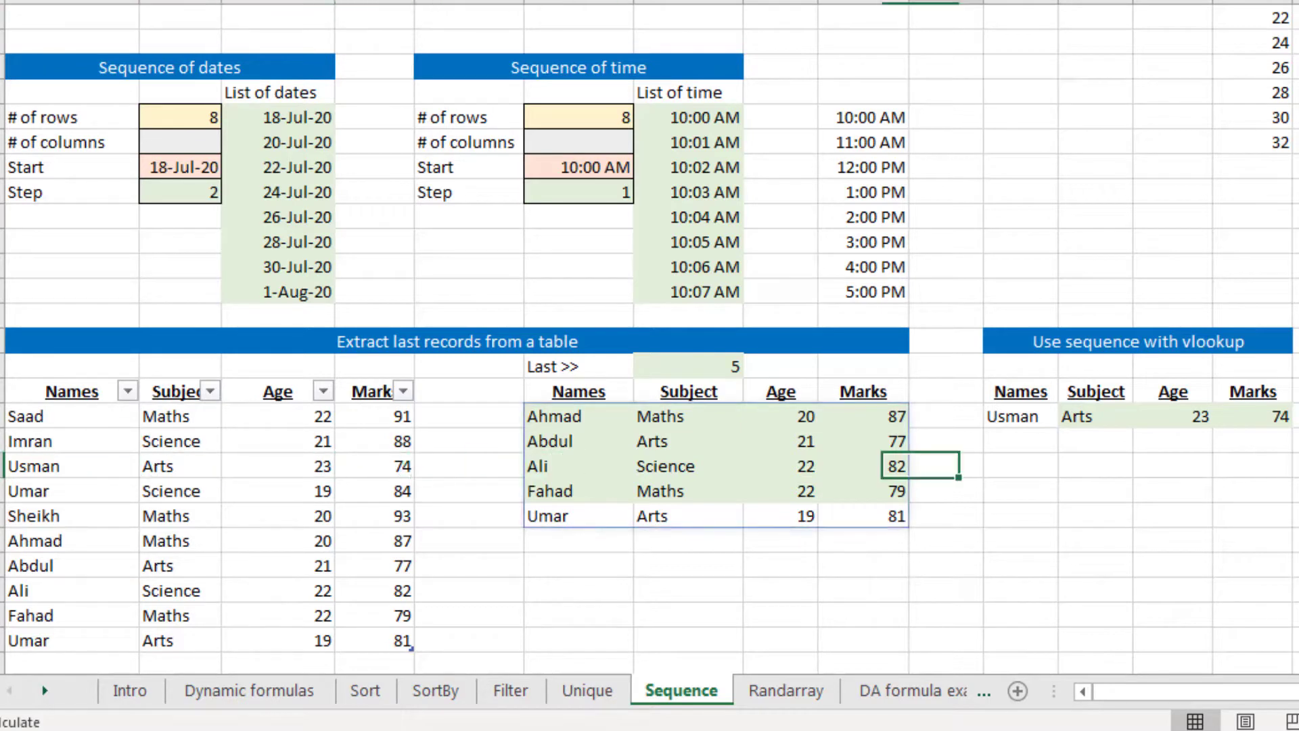
key(Right)
key(Up)
key(Up)
key(Right)
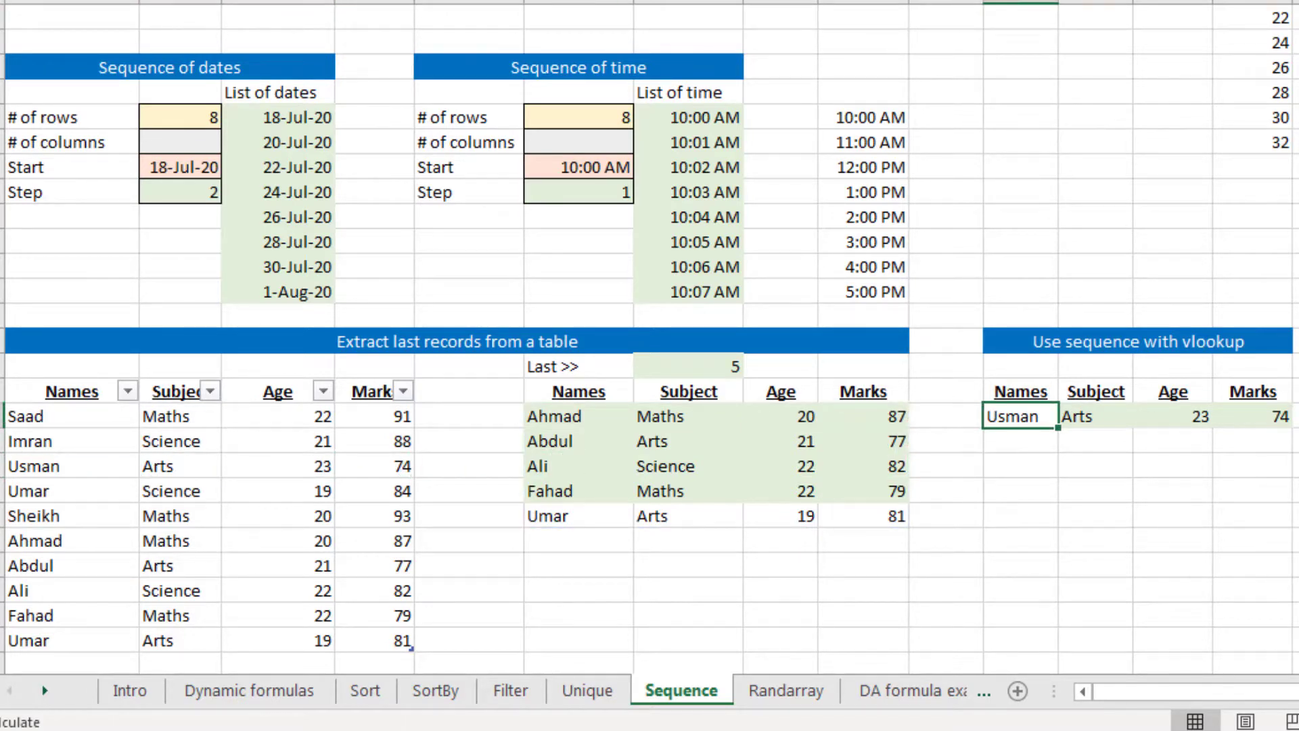
text(Saad)
key(Return)
key(Up)
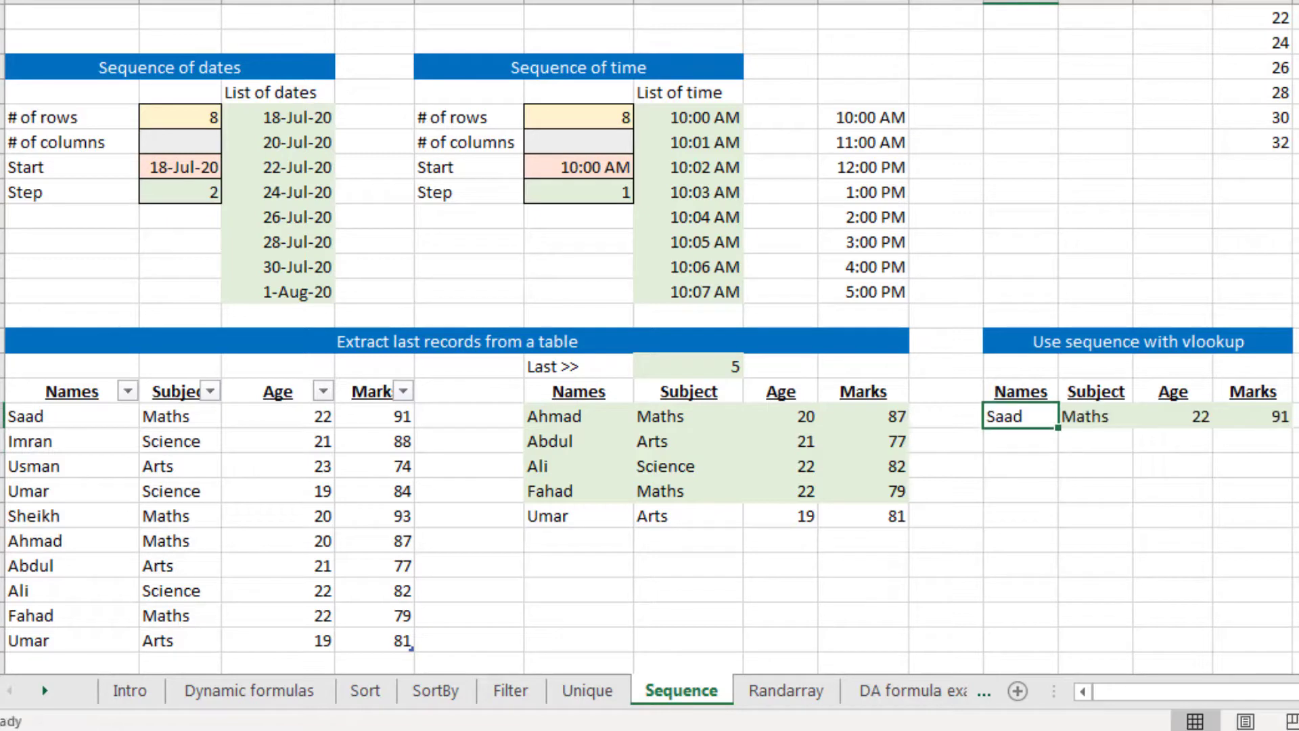
Check the updated lookup results against the first row of the source table and review the formula in L30
key(Left)
key(Left)
key(Left)
key(Left)
key(Left)
key(Left)
key(Left)
key(Left)
key(Left)
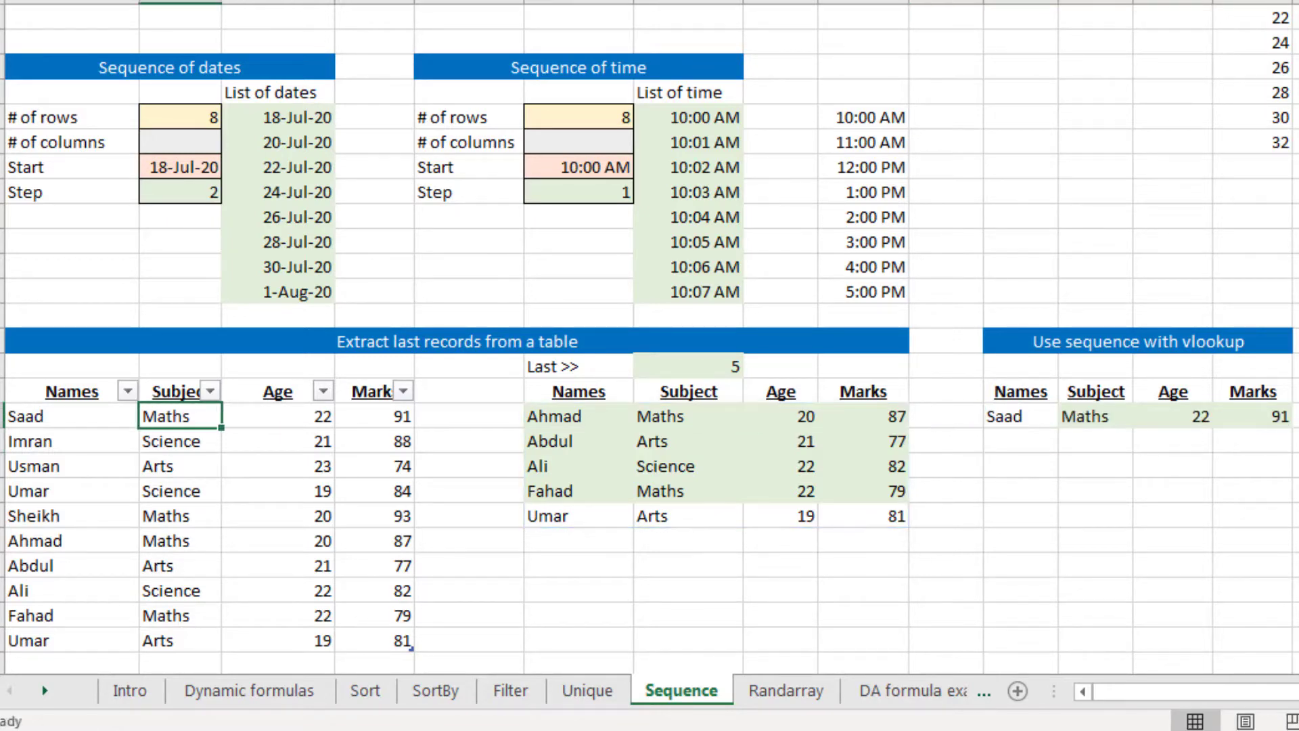
key(Right)
key(Right)
key(Right)
key(Right)
key(Right)
key(Right)
key(Right)
key(Right)
key(Right)
key(Right)
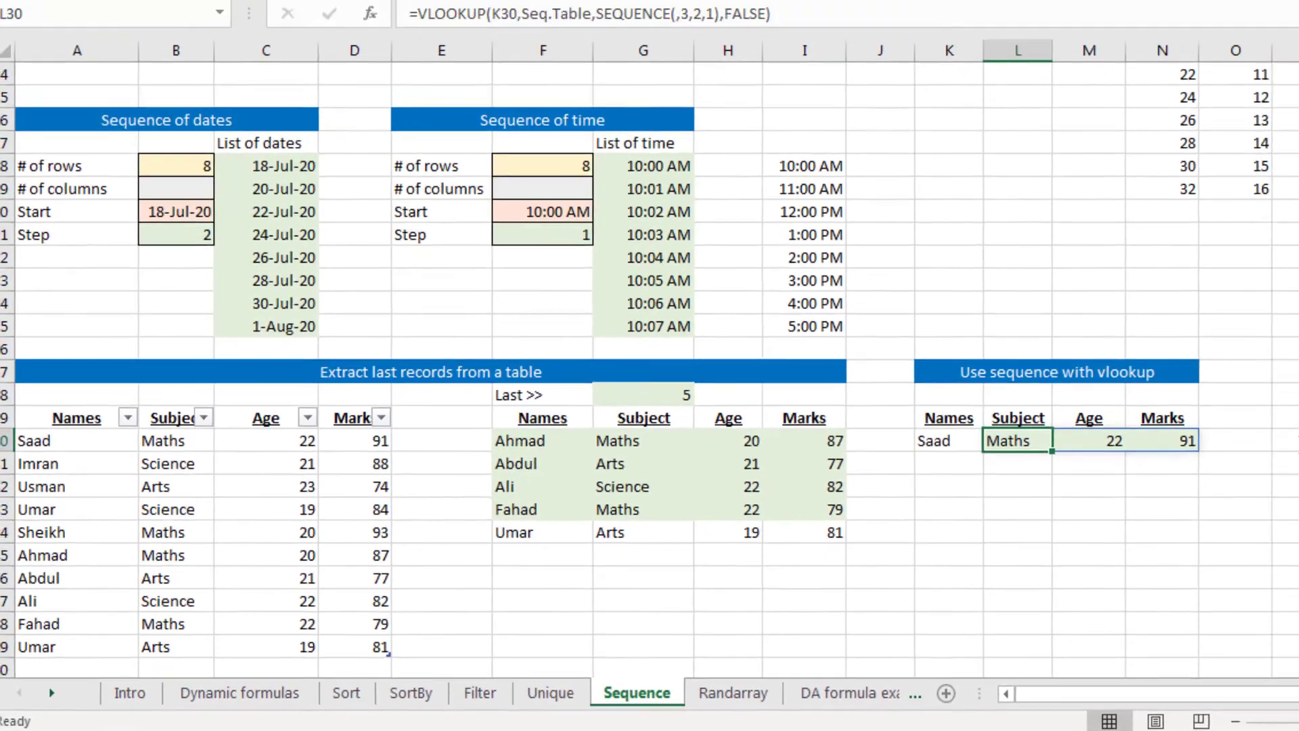
key(F2)
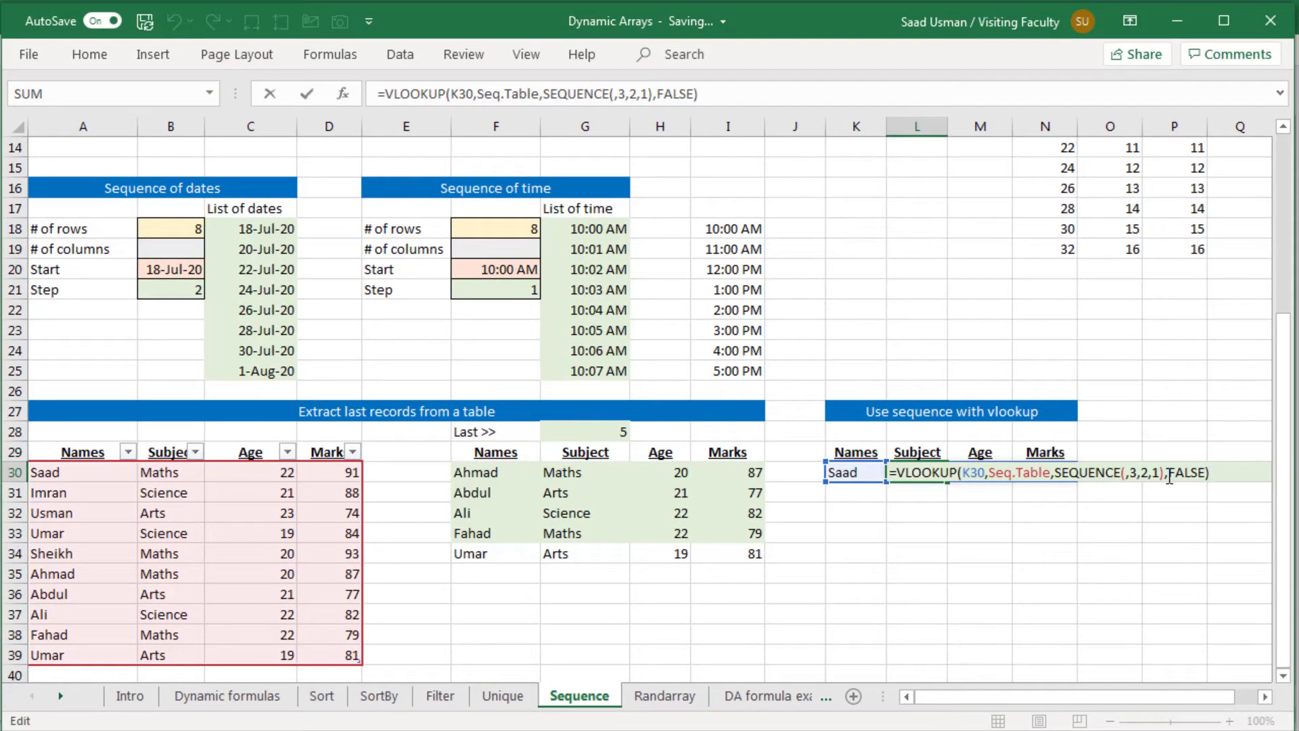
key(Return)
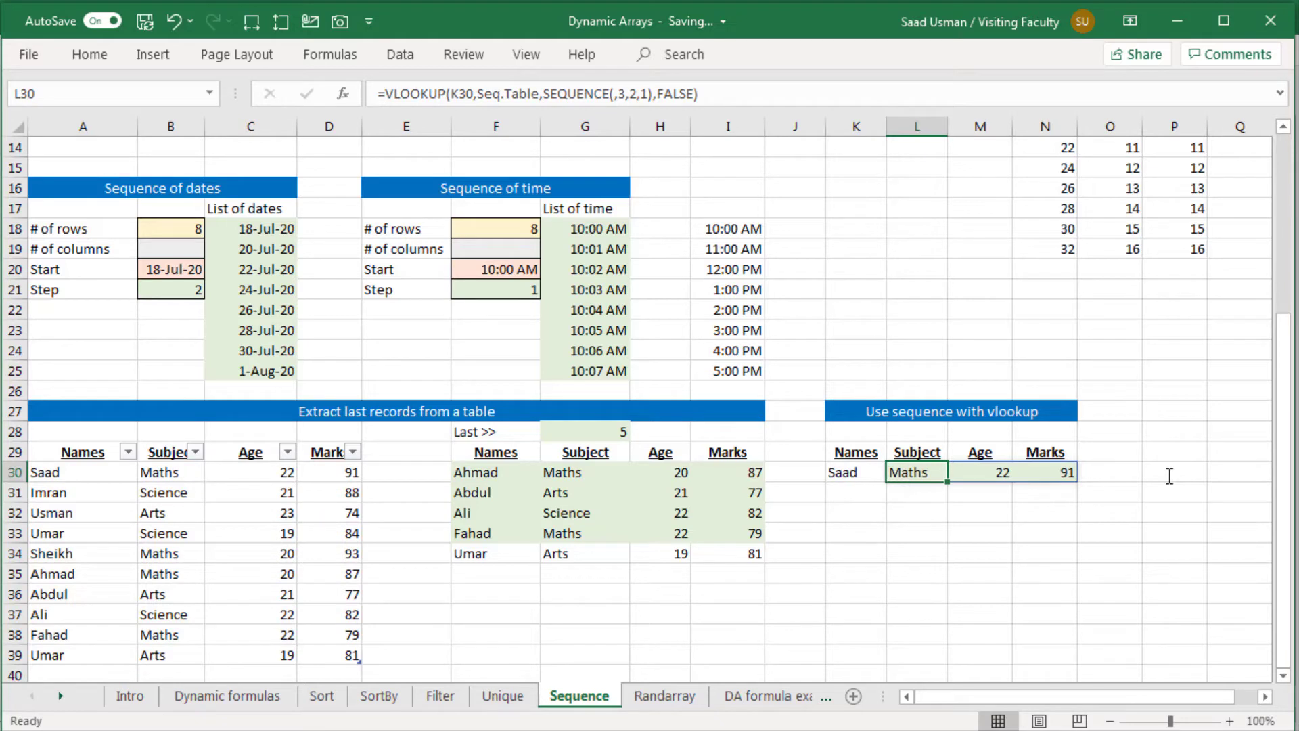